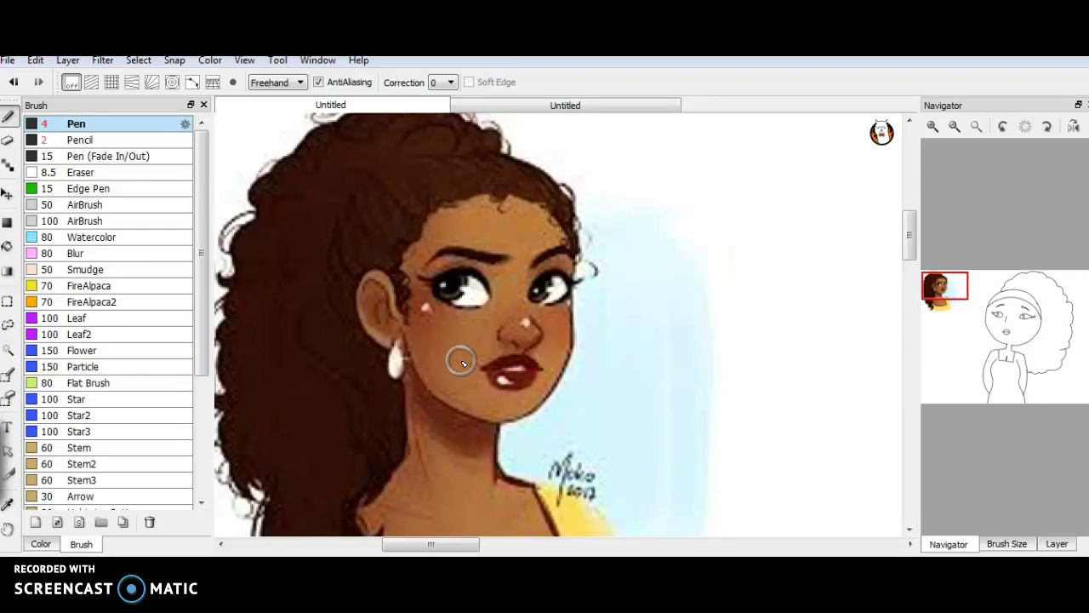
Step: Add a new layer, move the line-art layer Layer3 above it, and select the new bottom layer for painting
{"action": "left_click", "coordinate": [1006, 543]}
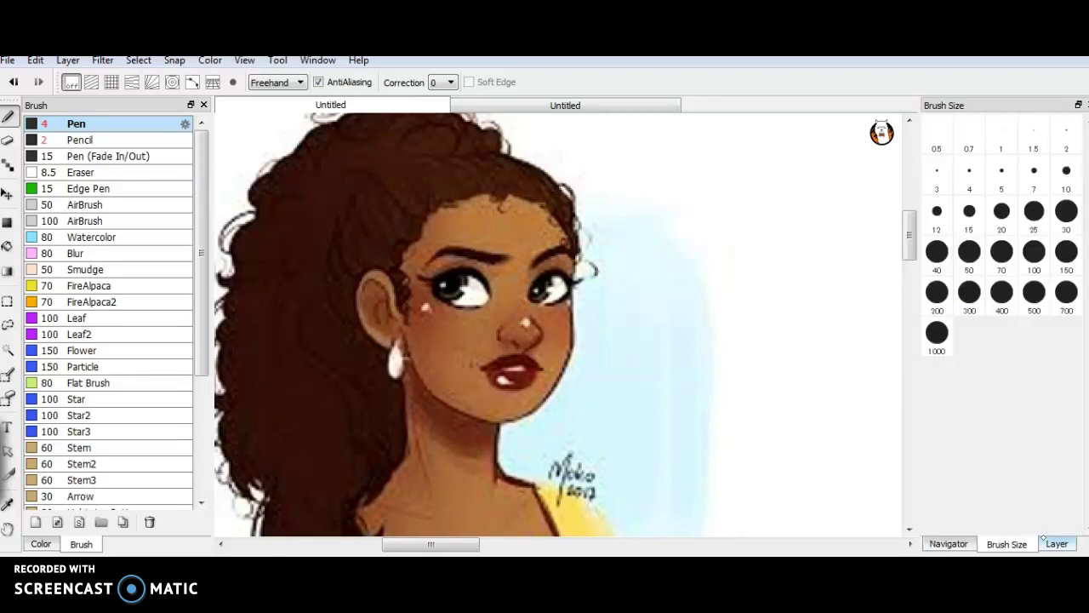
{"action": "left_click", "coordinate": [1057, 543]}
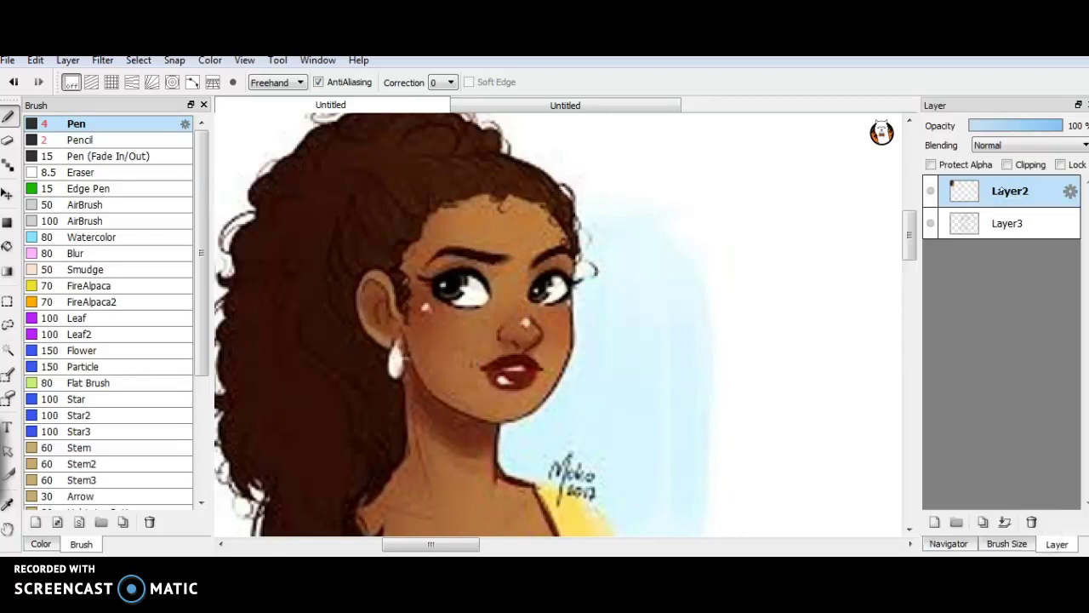
{"action": "left_click", "coordinate": [1010, 228]}
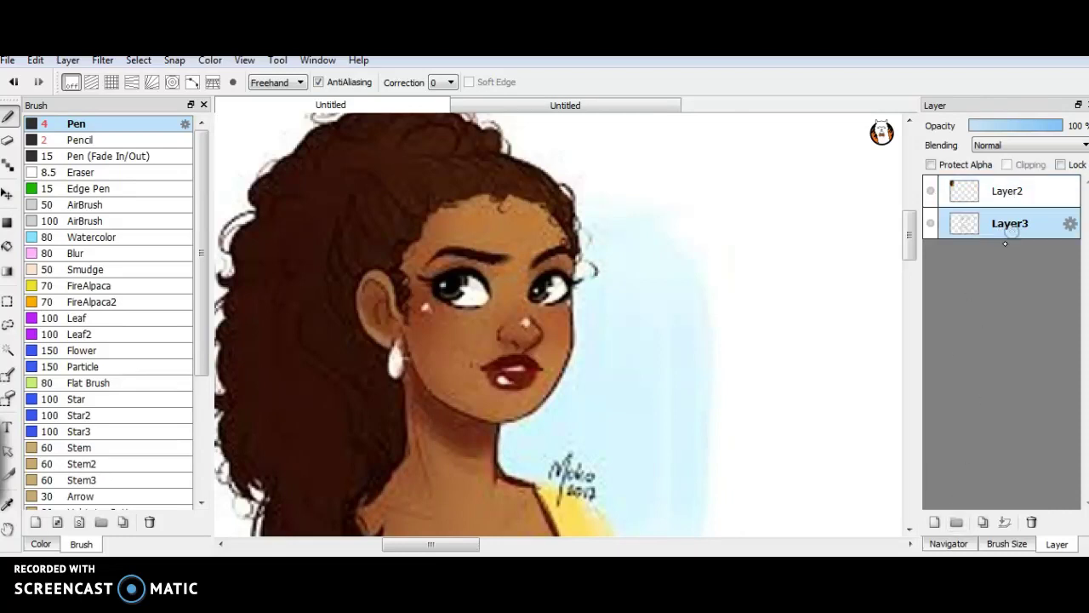
{"action": "left_click", "coordinate": [936, 520]}
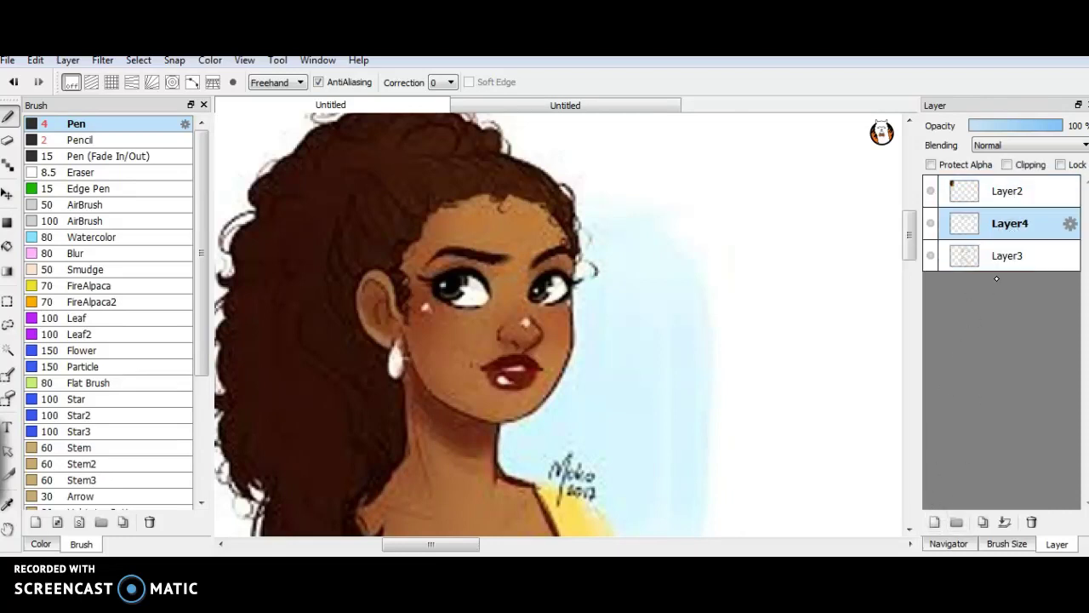
{"action": "left_click_drag", "start_coordinate": [1004, 249], "coordinate": [1006, 192]}
{"action": "left_click", "coordinate": [943, 542]}
{"action": "left_click", "coordinate": [997, 542]}
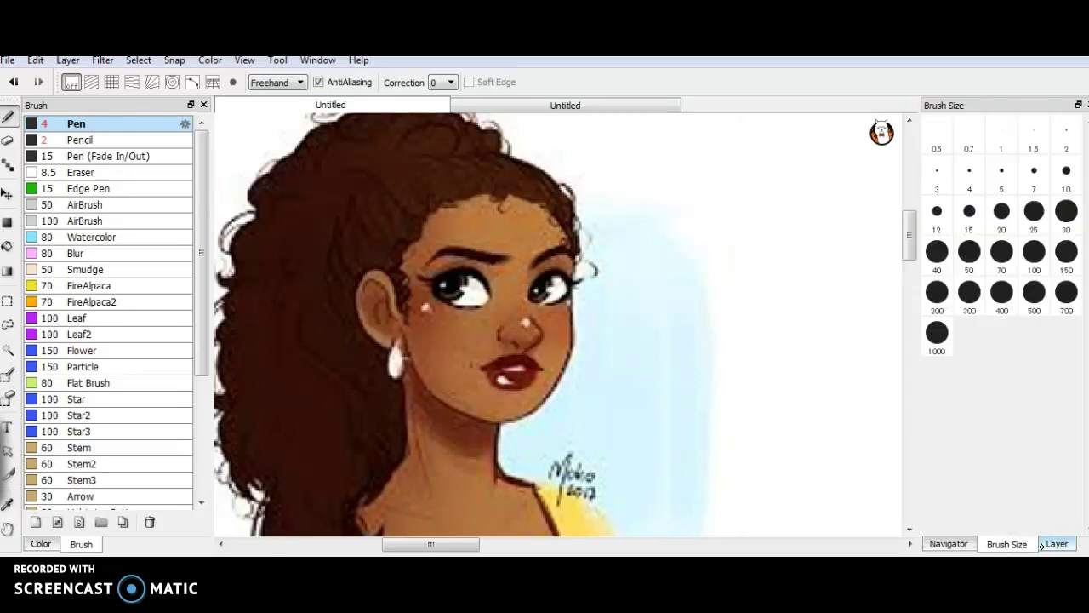
{"action": "left_click", "coordinate": [1058, 543]}
{"action": "left_click", "coordinate": [996, 257]}
{"action": "left_click", "coordinate": [948, 542]}
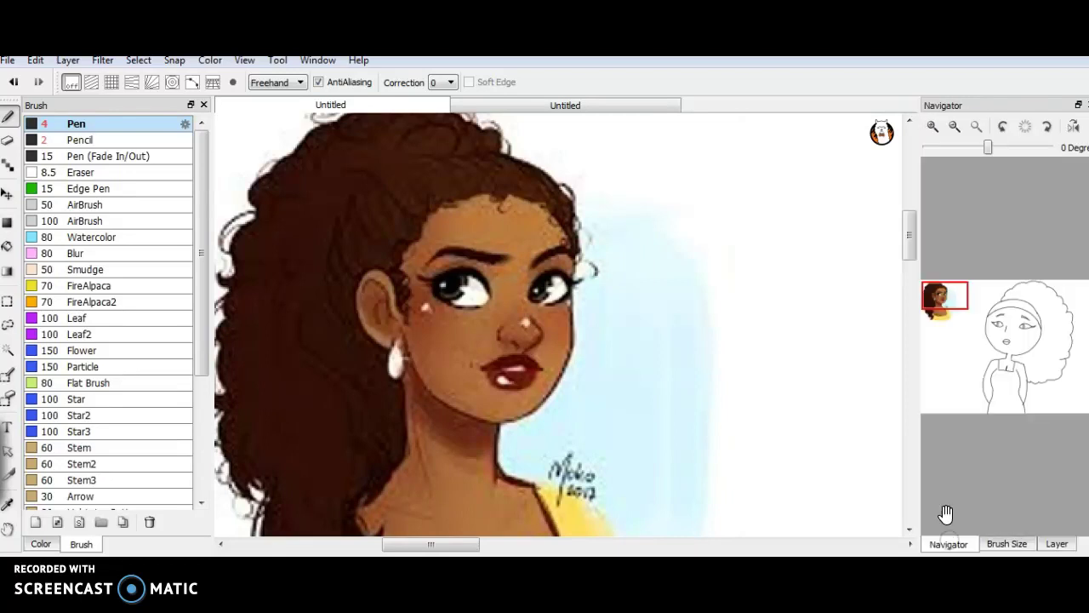
{"action": "left_click_drag", "start_coordinate": [981, 313], "coordinate": [1005, 317]}
{"action": "mouse_move", "coordinate": [675, 303]}
{"action": "left_mouse_down"}
{"action": "mouse_move", "coordinate": [625, 314]}
{"action": "mouse_move", "coordinate": [479, 479]}
{"action": "left_mouse_up"}
{"action": "mouse_move", "coordinate": [509, 441]}
{"action": "left_mouse_down"}
{"action": "mouse_move", "coordinate": [476, 464]}
{"action": "mouse_move", "coordinate": [495, 402]}
{"action": "left_mouse_up"}
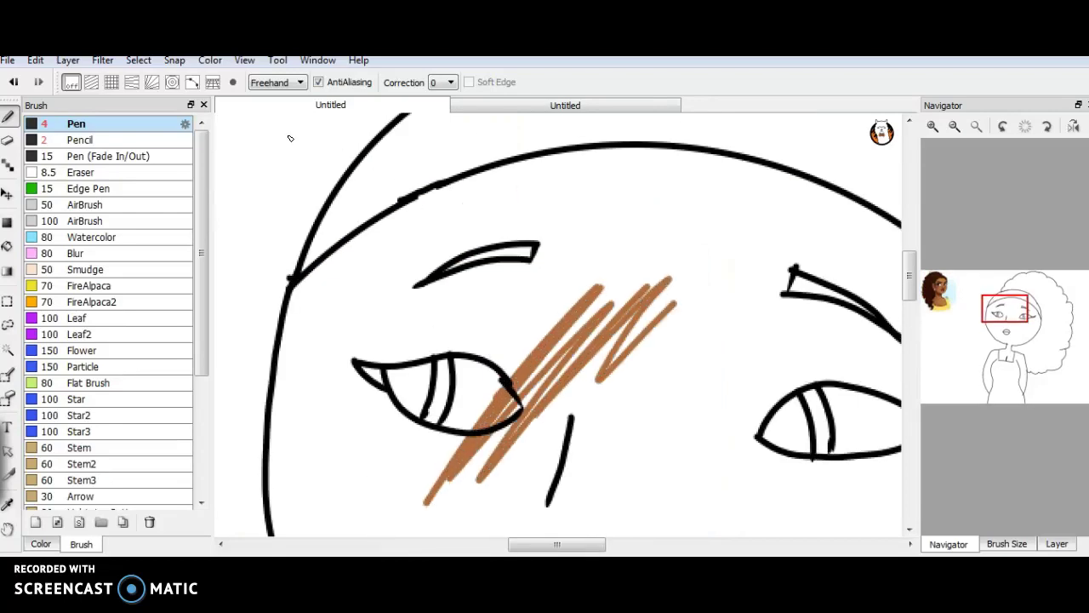
{"action": "left_click", "coordinate": [14, 81]}
Step: Paint the upper face brown across the forehead, eyes and nose using the Pen at size 15
{"action": "left_click", "coordinate": [1007, 543]}
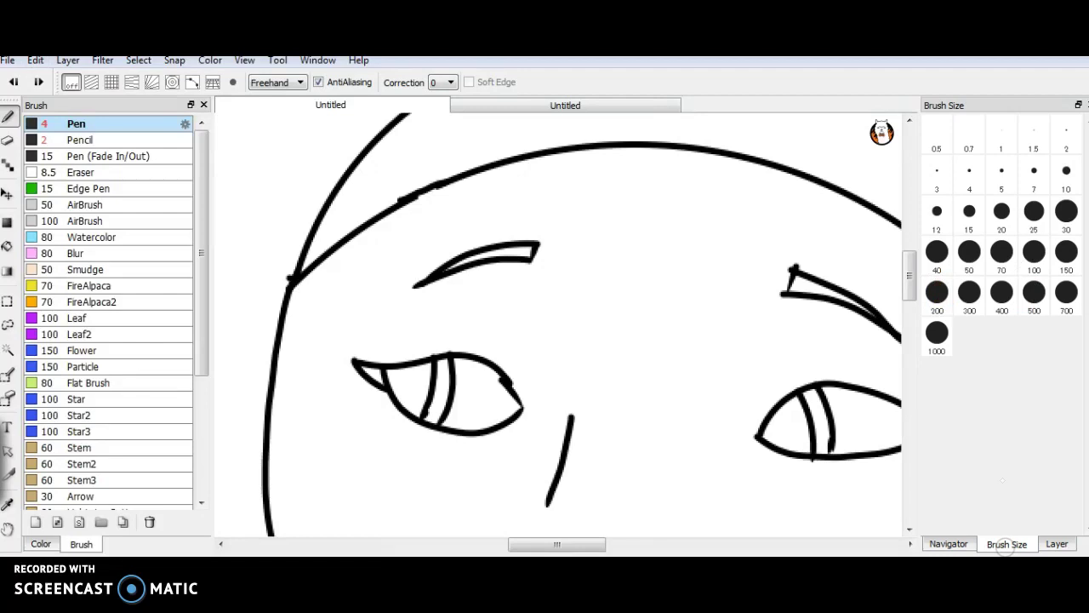
{"action": "left_click", "coordinate": [1034, 211]}
{"action": "left_click", "coordinate": [1002, 211]}
{"action": "left_click", "coordinate": [969, 211]}
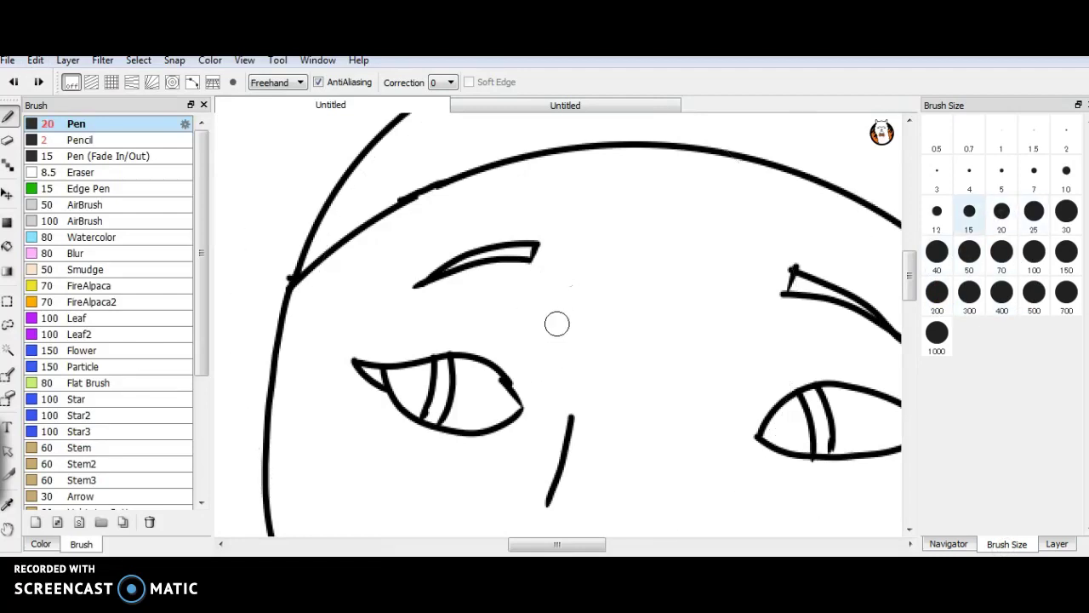
{"action": "mouse_move", "coordinate": [522, 390]}
{"action": "left_mouse_down"}
{"action": "mouse_move", "coordinate": [596, 297]}
{"action": "mouse_move", "coordinate": [498, 395]}
{"action": "mouse_move", "coordinate": [567, 283]}
{"action": "mouse_move", "coordinate": [426, 423]}
{"action": "mouse_move", "coordinate": [592, 210]}
{"action": "mouse_move", "coordinate": [401, 418]}
{"action": "mouse_move", "coordinate": [498, 248]}
{"action": "mouse_move", "coordinate": [403, 388]}
{"action": "mouse_move", "coordinate": [573, 201]}
{"action": "mouse_move", "coordinate": [434, 336]}
{"action": "mouse_move", "coordinate": [498, 205]}
{"action": "mouse_move", "coordinate": [439, 264]}
{"action": "mouse_move", "coordinate": [390, 365]}
{"action": "mouse_move", "coordinate": [389, 299]}
{"action": "mouse_move", "coordinate": [370, 349]}
{"action": "mouse_move", "coordinate": [350, 282]}
{"action": "mouse_move", "coordinate": [316, 306]}
{"action": "mouse_move", "coordinate": [290, 368]}
{"action": "mouse_move", "coordinate": [296, 549]}
{"action": "mouse_move", "coordinate": [320, 528]}
{"action": "mouse_move", "coordinate": [348, 543]}
{"action": "mouse_move", "coordinate": [340, 394]}
{"action": "mouse_move", "coordinate": [396, 519]}
{"action": "mouse_move", "coordinate": [425, 544]}
{"action": "mouse_move", "coordinate": [380, 434]}
{"action": "mouse_move", "coordinate": [423, 463]}
{"action": "mouse_move", "coordinate": [453, 515]}
{"action": "mouse_move", "coordinate": [472, 503]}
{"action": "mouse_move", "coordinate": [500, 508]}
{"action": "mouse_move", "coordinate": [487, 387]}
{"action": "mouse_move", "coordinate": [529, 429]}
{"action": "mouse_move", "coordinate": [571, 505]}
{"action": "mouse_move", "coordinate": [584, 499]}
{"action": "mouse_move", "coordinate": [572, 412]}
{"action": "mouse_move", "coordinate": [585, 342]}
{"action": "mouse_move", "coordinate": [620, 393]}
{"action": "mouse_move", "coordinate": [636, 393]}
{"action": "mouse_move", "coordinate": [662, 447]}
{"action": "mouse_move", "coordinate": [709, 464]}
{"action": "mouse_move", "coordinate": [708, 441]}
{"action": "mouse_move", "coordinate": [728, 434]}
{"action": "mouse_move", "coordinate": [725, 379]}
{"action": "mouse_move", "coordinate": [756, 412]}
{"action": "mouse_move", "coordinate": [769, 395]}
{"action": "mouse_move", "coordinate": [833, 454]}
{"action": "mouse_move", "coordinate": [848, 445]}
{"action": "mouse_move", "coordinate": [874, 469]}
{"action": "mouse_move", "coordinate": [904, 429]}
{"action": "mouse_move", "coordinate": [881, 223]}
{"action": "mouse_move", "coordinate": [836, 180]}
{"action": "mouse_move", "coordinate": [685, 191]}
{"action": "mouse_move", "coordinate": [622, 222]}
{"action": "mouse_move", "coordinate": [669, 151]}
{"action": "mouse_move", "coordinate": [553, 175]}
{"action": "mouse_move", "coordinate": [472, 217]}
{"action": "mouse_move", "coordinate": [668, 126]}
{"action": "left_mouse_up"}
{"action": "mouse_move", "coordinate": [454, 233]}
{"action": "left_mouse_down"}
{"action": "mouse_move", "coordinate": [375, 306]}
{"action": "mouse_move", "coordinate": [519, 150]}
{"action": "mouse_move", "coordinate": [490, 156]}
{"action": "mouse_move", "coordinate": [382, 277]}
{"action": "mouse_move", "coordinate": [434, 175]}
{"action": "mouse_move", "coordinate": [440, 133]}
{"action": "mouse_move", "coordinate": [371, 211]}
{"action": "mouse_move", "coordinate": [309, 318]}
{"action": "mouse_move", "coordinate": [310, 288]}
{"action": "left_mouse_up"}
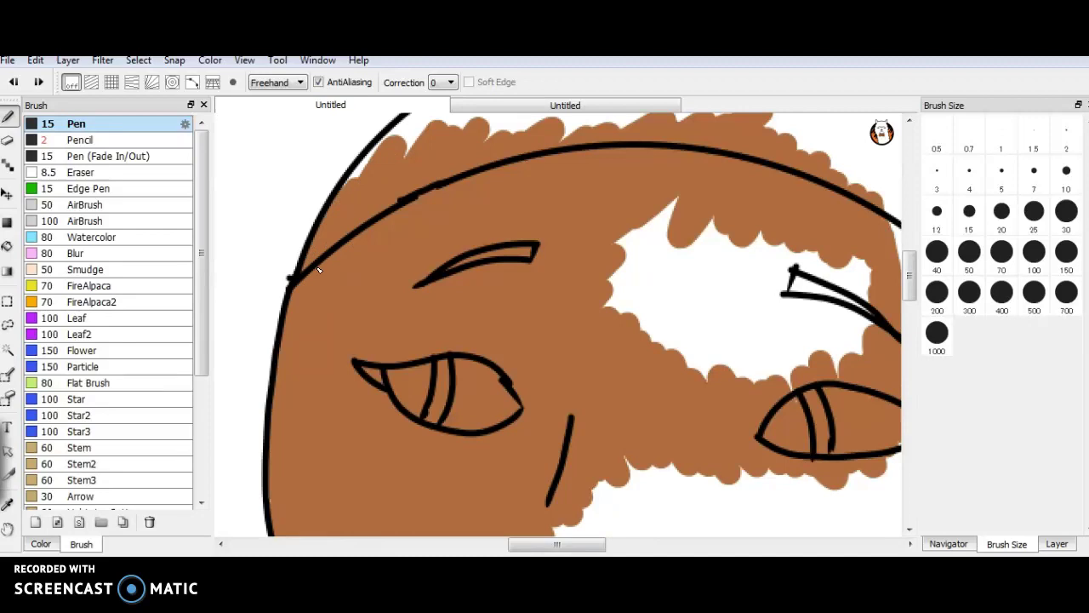
{"action": "mouse_move", "coordinate": [694, 211]}
{"action": "left_mouse_down"}
{"action": "mouse_move", "coordinate": [644, 232]}
{"action": "mouse_move", "coordinate": [672, 289]}
{"action": "mouse_move", "coordinate": [707, 324]}
{"action": "mouse_move", "coordinate": [749, 255]}
{"action": "mouse_move", "coordinate": [716, 332]}
{"action": "mouse_move", "coordinate": [813, 268]}
{"action": "mouse_move", "coordinate": [846, 263]}
{"action": "mouse_move", "coordinate": [856, 277]}
{"action": "mouse_move", "coordinate": [872, 271]}
{"action": "mouse_move", "coordinate": [863, 358]}
{"action": "left_mouse_up"}
{"action": "mouse_move", "coordinate": [852, 473]}
{"action": "left_mouse_down"}
{"action": "mouse_move", "coordinate": [877, 455]}
{"action": "mouse_move", "coordinate": [822, 511]}
{"action": "mouse_move", "coordinate": [762, 502]}
{"action": "mouse_move", "coordinate": [726, 473]}
{"action": "mouse_move", "coordinate": [673, 459]}
{"action": "mouse_move", "coordinate": [634, 485]}
{"action": "left_mouse_up"}
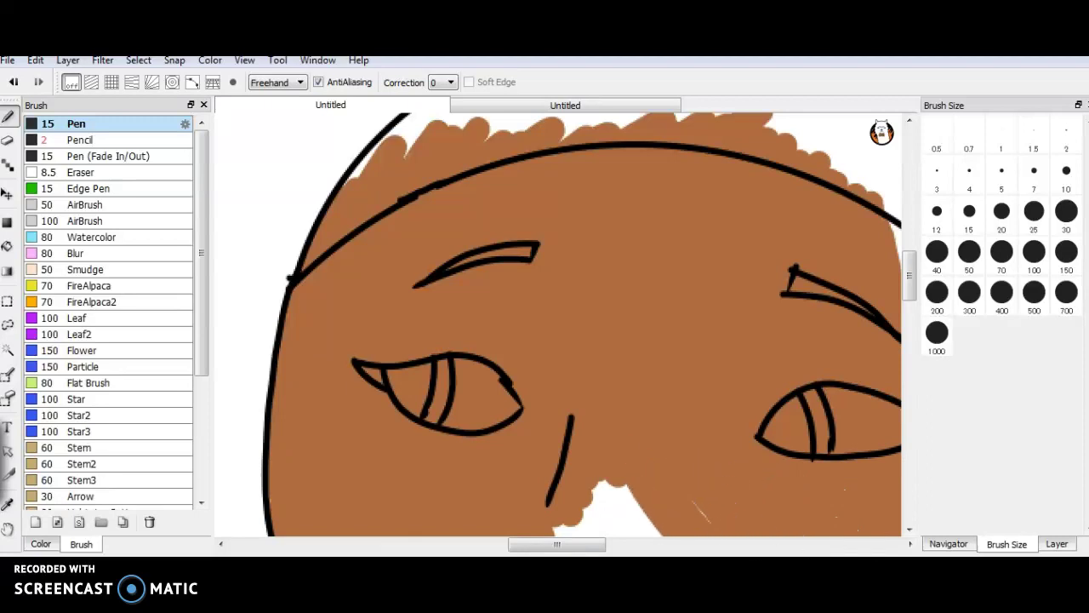
{"action": "mouse_move", "coordinate": [726, 536]}
{"action": "left_mouse_down"}
{"action": "mouse_move", "coordinate": [599, 488]}
{"action": "mouse_move", "coordinate": [582, 490]}
{"action": "mouse_move", "coordinate": [582, 508]}
{"action": "mouse_move", "coordinate": [560, 527]}
{"action": "left_mouse_up"}
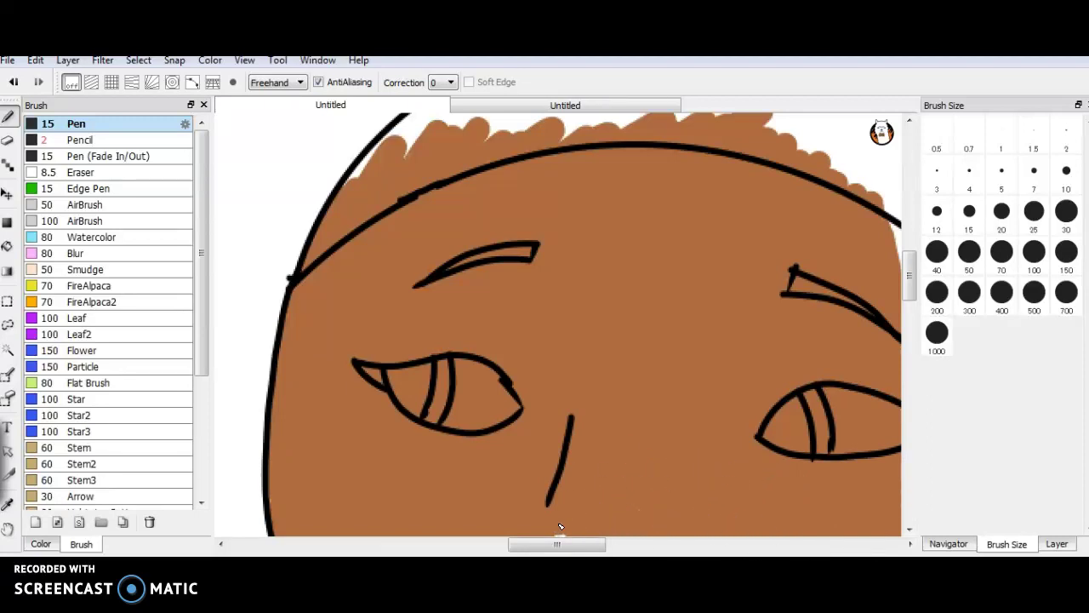
Step: Paint the lower face brown around the mouth, along the jaw and chin, and into the top of the neck
{"action": "left_click", "coordinate": [948, 544]}
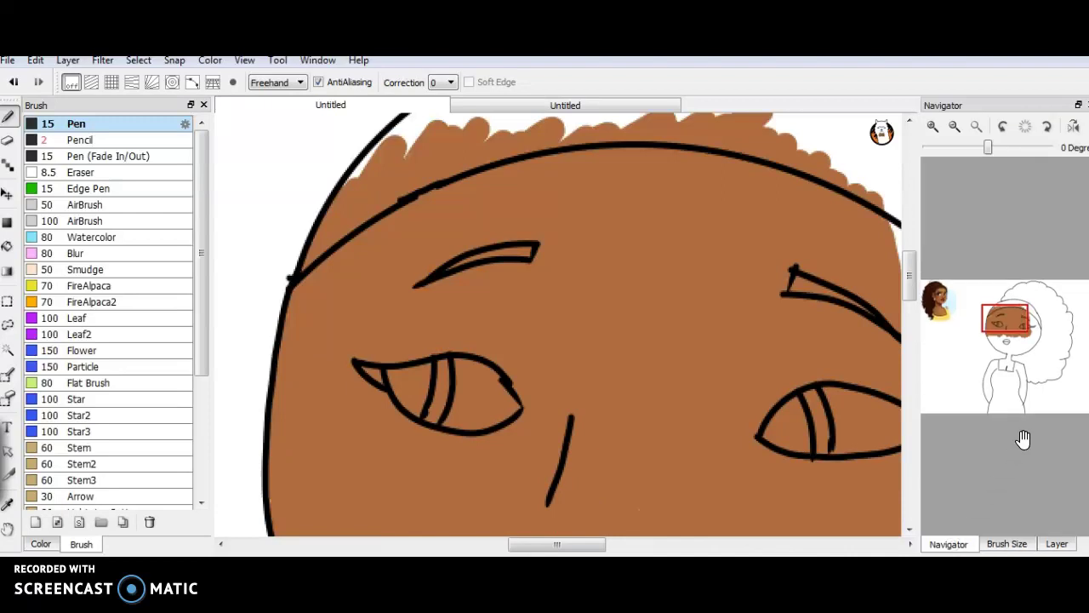
{"action": "left_click_drag", "start_coordinate": [997, 304], "coordinate": [976, 332]}
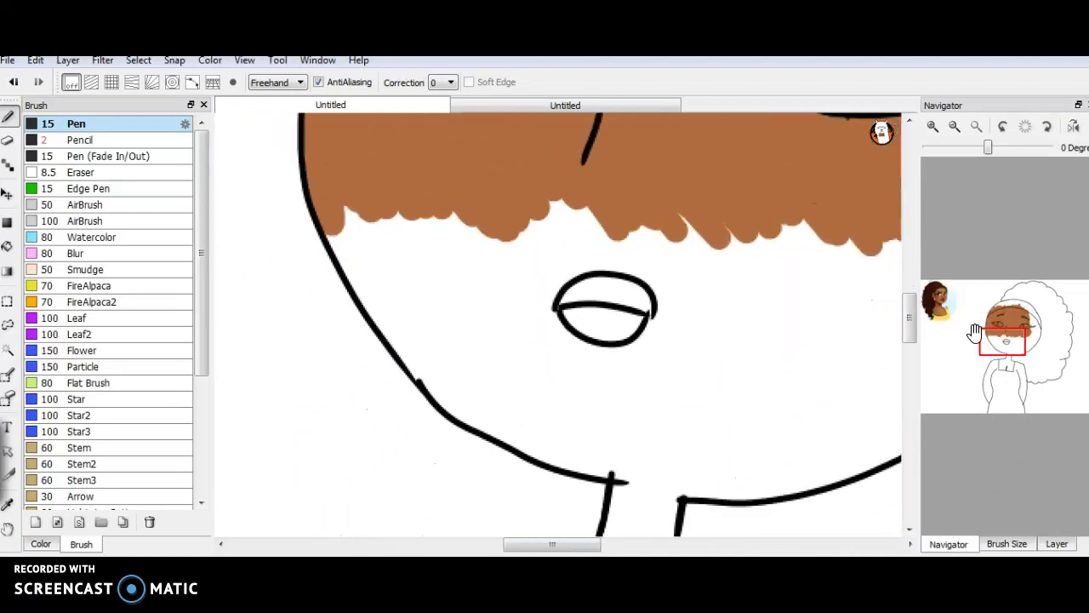
{"action": "mouse_move", "coordinate": [586, 211]}
{"action": "left_mouse_down"}
{"action": "mouse_move", "coordinate": [597, 336]}
{"action": "mouse_move", "coordinate": [547, 223]}
{"action": "mouse_move", "coordinate": [526, 220]}
{"action": "mouse_move", "coordinate": [543, 379]}
{"action": "mouse_move", "coordinate": [491, 322]}
{"action": "mouse_move", "coordinate": [442, 215]}
{"action": "mouse_move", "coordinate": [423, 208]}
{"action": "mouse_move", "coordinate": [473, 314]}
{"action": "mouse_move", "coordinate": [440, 327]}
{"action": "mouse_move", "coordinate": [363, 211]}
{"action": "mouse_move", "coordinate": [347, 221]}
{"action": "mouse_move", "coordinate": [355, 257]}
{"action": "mouse_move", "coordinate": [422, 310]}
{"action": "left_mouse_up"}
{"action": "mouse_move", "coordinate": [416, 269]}
{"action": "left_mouse_down"}
{"action": "mouse_move", "coordinate": [396, 289]}
{"action": "mouse_move", "coordinate": [463, 393]}
{"action": "mouse_move", "coordinate": [405, 354]}
{"action": "mouse_move", "coordinate": [447, 398]}
{"action": "mouse_move", "coordinate": [536, 449]}
{"action": "mouse_move", "coordinate": [642, 481]}
{"action": "mouse_move", "coordinate": [520, 428]}
{"action": "mouse_move", "coordinate": [572, 462]}
{"action": "left_mouse_up"}
{"action": "mouse_move", "coordinate": [499, 414]}
{"action": "left_mouse_down"}
{"action": "mouse_move", "coordinate": [556, 438]}
{"action": "mouse_move", "coordinate": [530, 411]}
{"action": "mouse_move", "coordinate": [503, 316]}
{"action": "mouse_move", "coordinate": [537, 350]}
{"action": "mouse_move", "coordinate": [578, 357]}
{"action": "mouse_move", "coordinate": [594, 316]}
{"action": "mouse_move", "coordinate": [574, 359]}
{"action": "left_mouse_up"}
{"action": "mouse_move", "coordinate": [649, 236]}
{"action": "left_mouse_down"}
{"action": "mouse_move", "coordinate": [580, 360]}
{"action": "mouse_move", "coordinate": [560, 419]}
{"action": "mouse_move", "coordinate": [721, 233]}
{"action": "mouse_move", "coordinate": [674, 297]}
{"action": "mouse_move", "coordinate": [620, 420]}
{"action": "mouse_move", "coordinate": [627, 464]}
{"action": "left_mouse_up"}
{"action": "mouse_move", "coordinate": [698, 357]}
{"action": "left_mouse_down"}
{"action": "mouse_move", "coordinate": [652, 524]}
{"action": "mouse_move", "coordinate": [675, 484]}
{"action": "mouse_move", "coordinate": [622, 509]}
{"action": "left_mouse_up"}
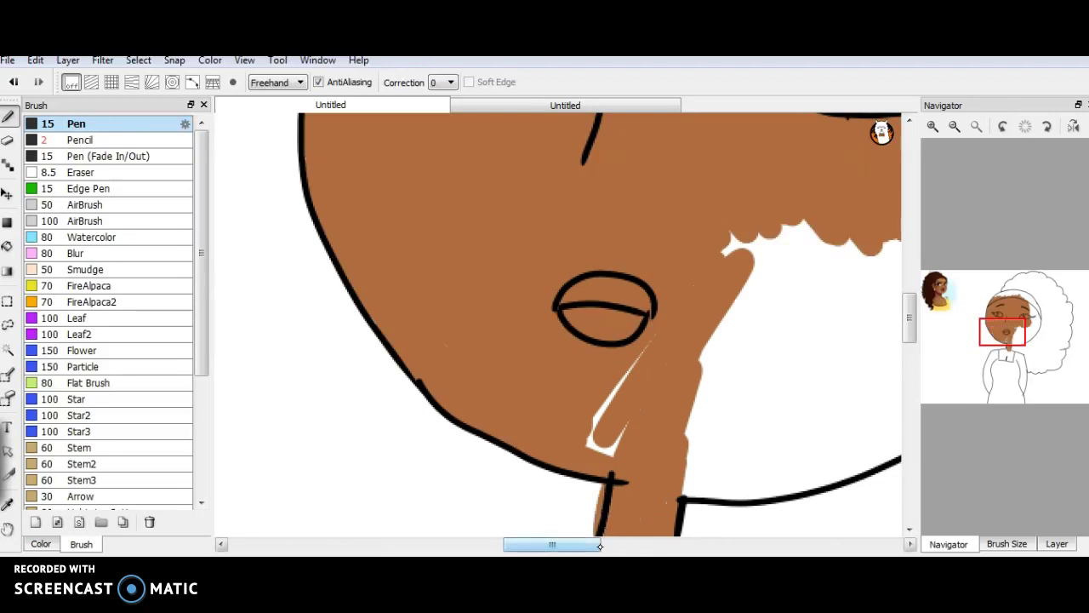
{"action": "left_click_drag", "start_coordinate": [610, 432], "coordinate": [603, 413]}
{"action": "mouse_move", "coordinate": [703, 318]}
{"action": "left_mouse_down"}
{"action": "mouse_move", "coordinate": [758, 286]}
{"action": "mouse_move", "coordinate": [763, 254]}
{"action": "mouse_move", "coordinate": [732, 392]}
{"action": "mouse_move", "coordinate": [693, 468]}
{"action": "left_mouse_up"}
Step: Fill the white gap between the mouth and the jawline on the hair side of the face with brown
{"action": "left_click", "coordinate": [976, 126]}
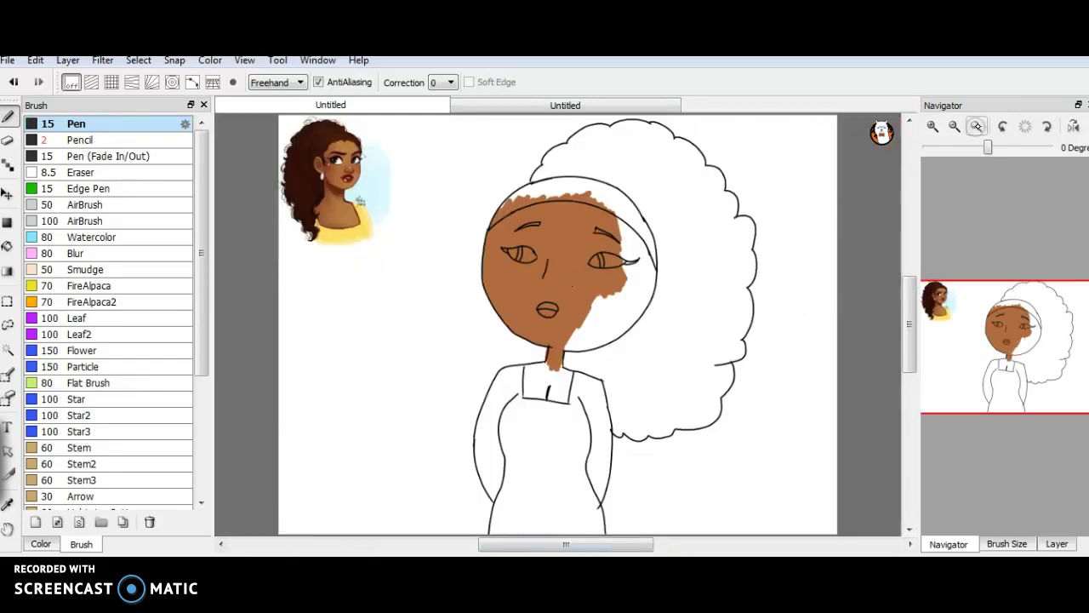
{"action": "left_click", "coordinate": [933, 126]}
{"action": "left_click", "coordinate": [933, 126]}
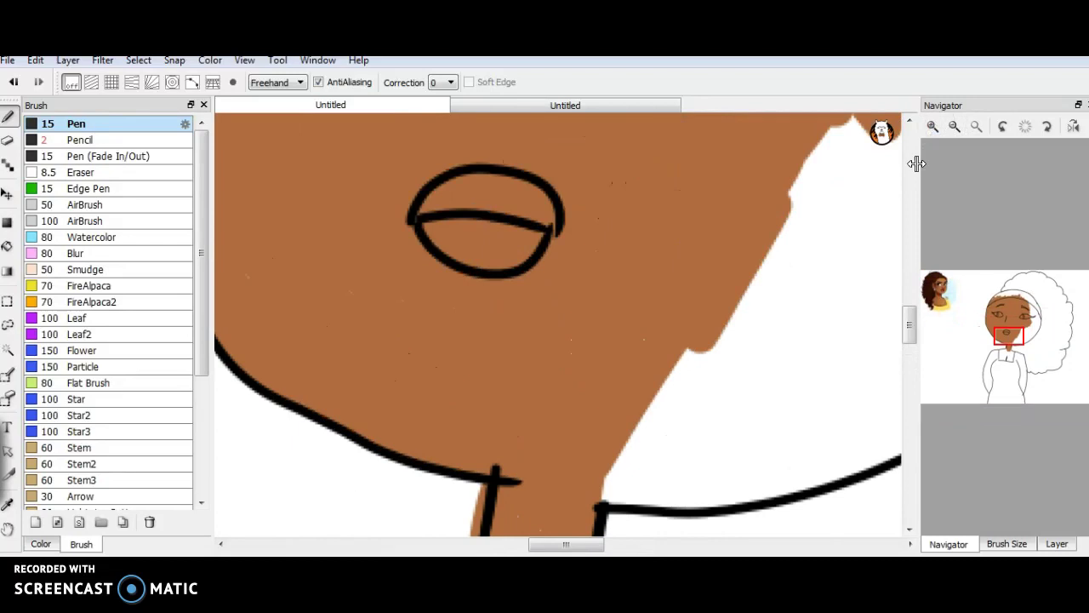
{"action": "left_click_drag", "start_coordinate": [743, 333], "coordinate": [621, 452]}
{"action": "mouse_move", "coordinate": [620, 496]}
{"action": "left_mouse_down"}
{"action": "mouse_move", "coordinate": [718, 495]}
{"action": "mouse_move", "coordinate": [856, 452]}
{"action": "mouse_move", "coordinate": [876, 466]}
{"action": "mouse_move", "coordinate": [709, 511]}
{"action": "mouse_move", "coordinate": [799, 259]}
{"action": "mouse_move", "coordinate": [646, 473]}
{"action": "mouse_move", "coordinate": [789, 240]}
{"action": "mouse_move", "coordinate": [800, 331]}
{"action": "mouse_move", "coordinate": [910, 331]}
{"action": "left_mouse_up"}
{"action": "mouse_move", "coordinate": [982, 297]}
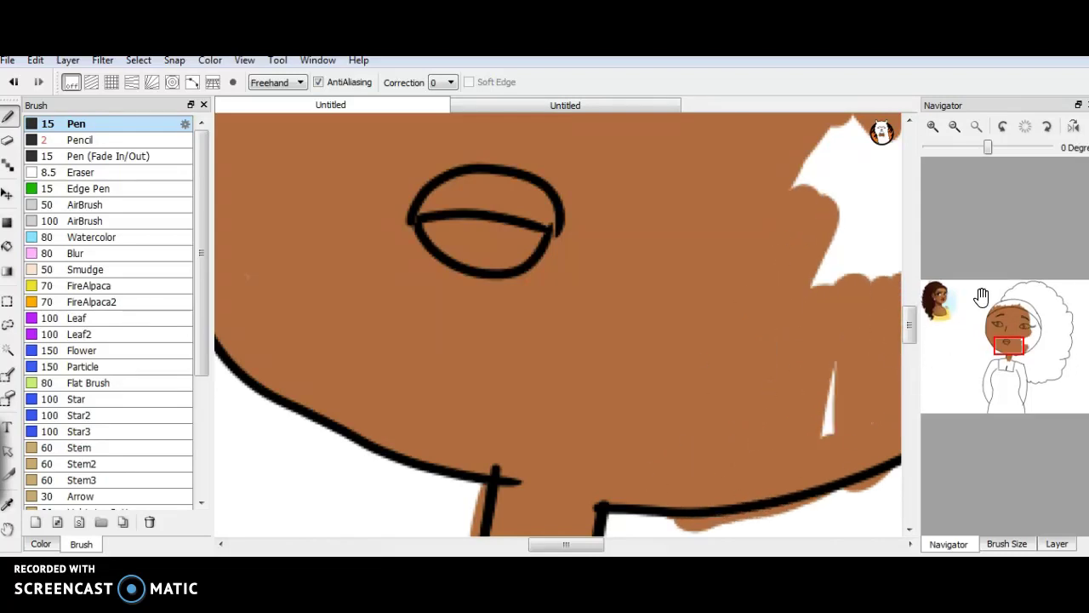
{"action": "mouse_move", "coordinate": [876, 179]}
{"action": "left_mouse_down"}
{"action": "mouse_move", "coordinate": [883, 255]}
{"action": "mouse_move", "coordinate": [902, 174]}
{"action": "mouse_move", "coordinate": [920, 196]}
{"action": "mouse_move", "coordinate": [929, 185]}
{"action": "mouse_move", "coordinate": [899, 196]}
{"action": "mouse_move", "coordinate": [878, 181]}
{"action": "mouse_move", "coordinate": [850, 281]}
{"action": "mouse_move", "coordinate": [827, 245]}
{"action": "mouse_move", "coordinate": [805, 289]}
{"action": "left_mouse_up"}
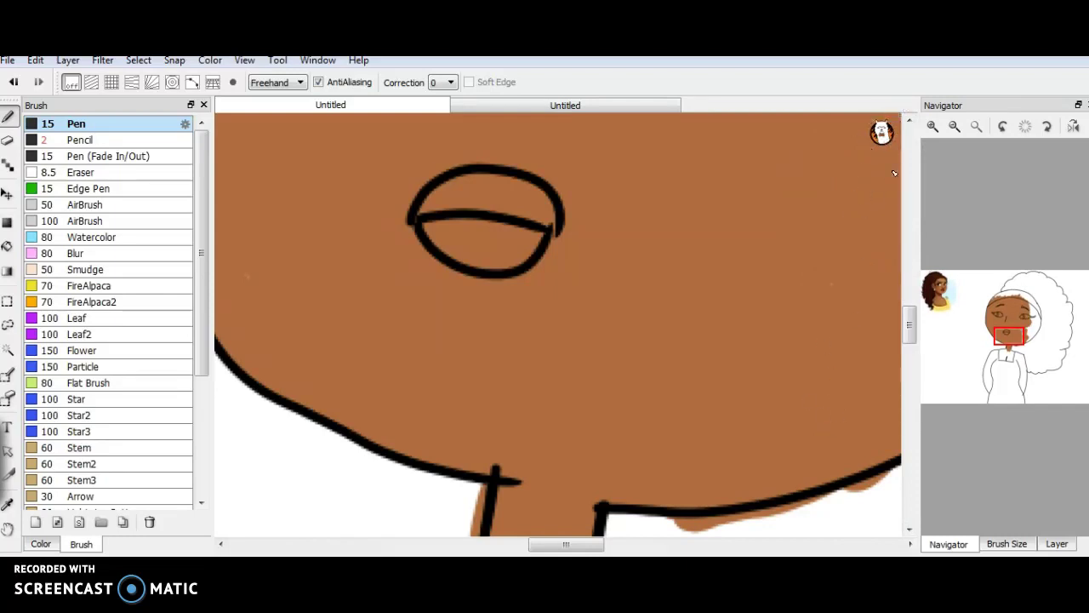
{"action": "left_click", "coordinate": [883, 130]}
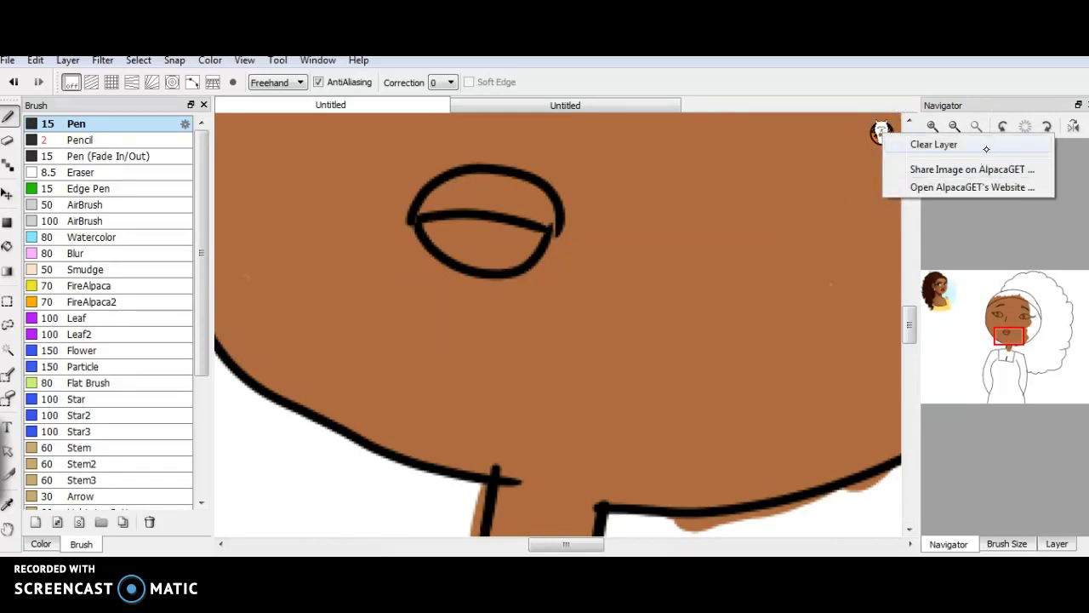
{"action": "left_click", "coordinate": [849, 322]}
Step: Fill the unpainted cheek below and beside the eye nearest the hair with brown
{"action": "scroll", "coordinate": [817, 272], "scroll_direction": "up", "scroll_amount": 5}
{"action": "scroll", "coordinate": [792, 229], "scroll_direction": "right", "scroll_amount": 3}
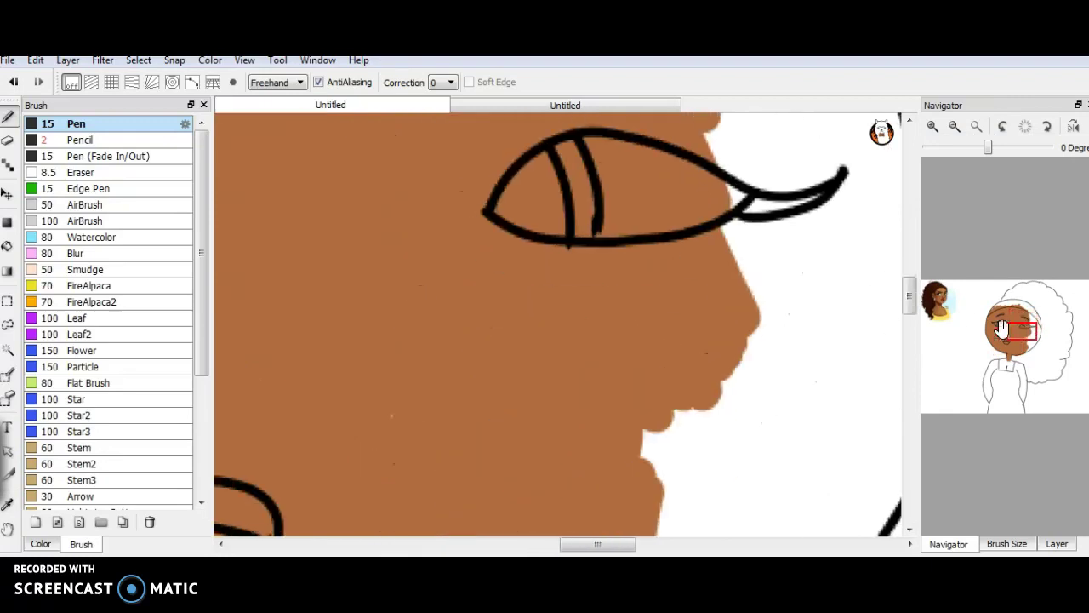
{"action": "mouse_move", "coordinate": [788, 223]}
{"action": "left_mouse_down"}
{"action": "mouse_move", "coordinate": [693, 302]}
{"action": "mouse_move", "coordinate": [709, 230]}
{"action": "mouse_move", "coordinate": [692, 214]}
{"action": "mouse_move", "coordinate": [732, 113]}
{"action": "left_mouse_up"}
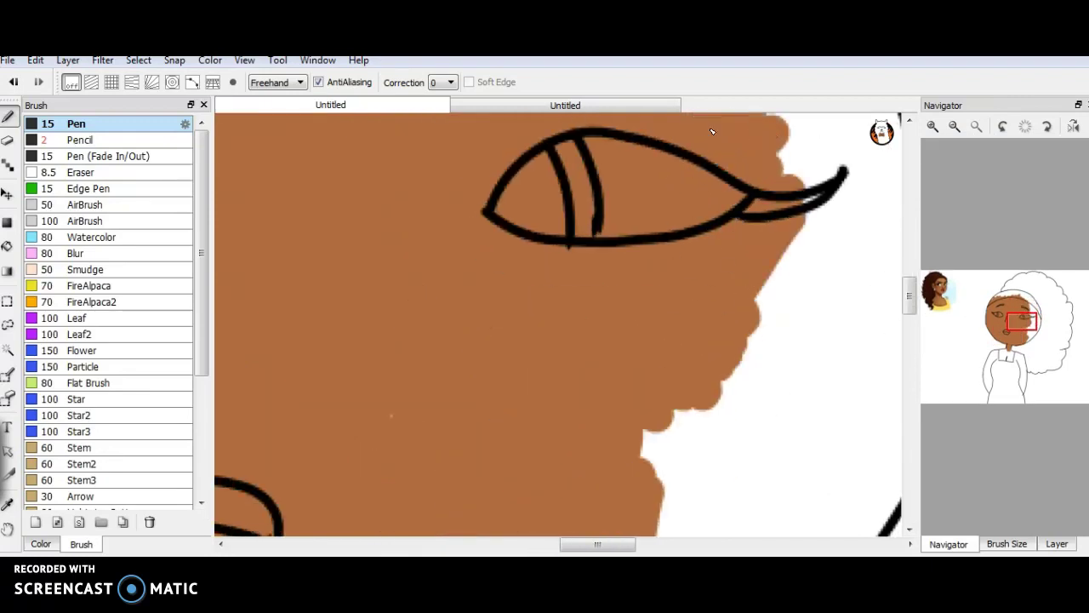
{"action": "mouse_move", "coordinate": [664, 425]}
{"action": "left_mouse_down"}
{"action": "mouse_move", "coordinate": [723, 366]}
{"action": "mouse_move", "coordinate": [698, 519]}
{"action": "mouse_move", "coordinate": [762, 358]}
{"action": "mouse_move", "coordinate": [779, 532]}
{"action": "mouse_move", "coordinate": [885, 332]}
{"action": "mouse_move", "coordinate": [893, 511]}
{"action": "mouse_move", "coordinate": [857, 555]}
{"action": "left_mouse_up"}
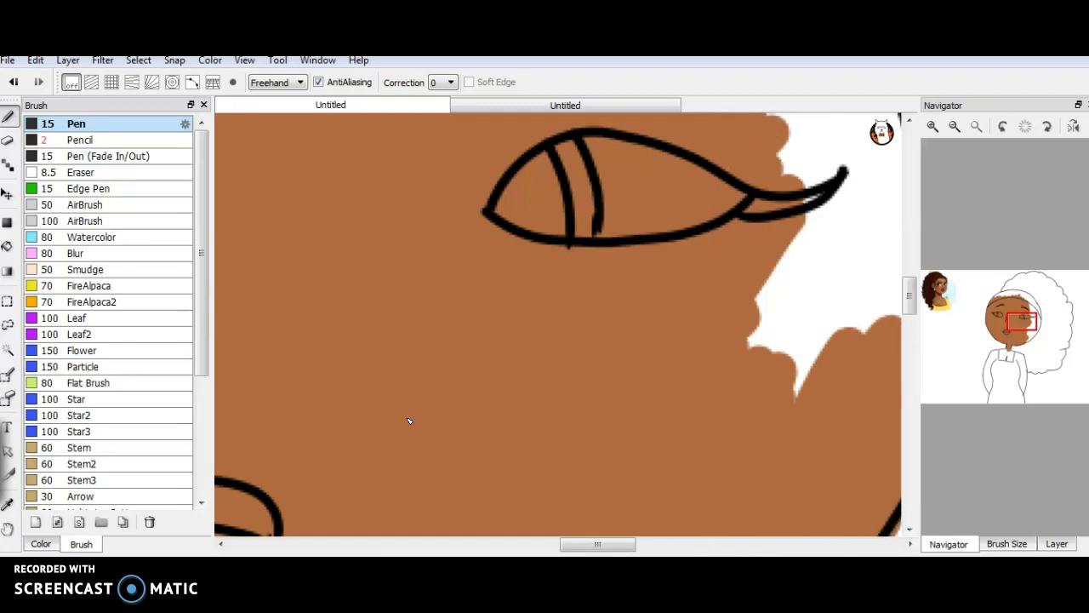
{"action": "mouse_move", "coordinate": [711, 314]}
{"action": "left_mouse_down"}
{"action": "mouse_move", "coordinate": [825, 228]}
{"action": "mouse_move", "coordinate": [773, 339]}
{"action": "mouse_move", "coordinate": [752, 329]}
{"action": "mouse_move", "coordinate": [774, 348]}
{"action": "mouse_move", "coordinate": [815, 315]}
{"action": "mouse_move", "coordinate": [844, 215]}
{"action": "mouse_move", "coordinate": [871, 198]}
{"action": "mouse_move", "coordinate": [885, 241]}
{"action": "mouse_move", "coordinate": [902, 242]}
{"action": "mouse_move", "coordinate": [895, 107]}
{"action": "mouse_move", "coordinate": [821, 103]}
{"action": "left_mouse_up"}
Step: Paint the remaining forehead and temple area beside the headband brown, out to the face outline
{"action": "mouse_move", "coordinate": [1044, 303]}
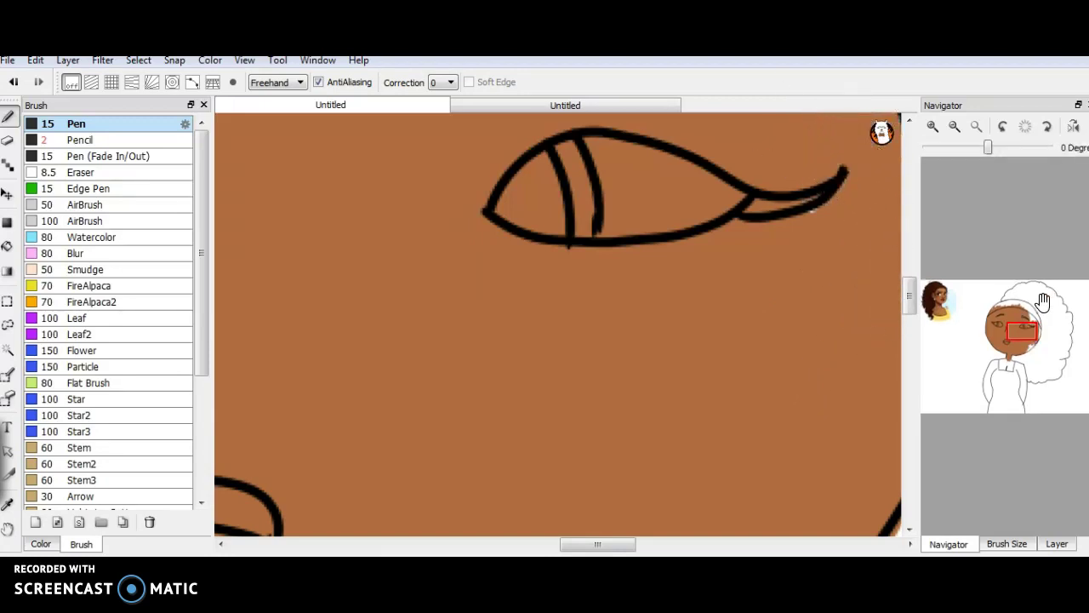
{"action": "left_click_drag", "start_coordinate": [1005, 345], "coordinate": [999, 316]}
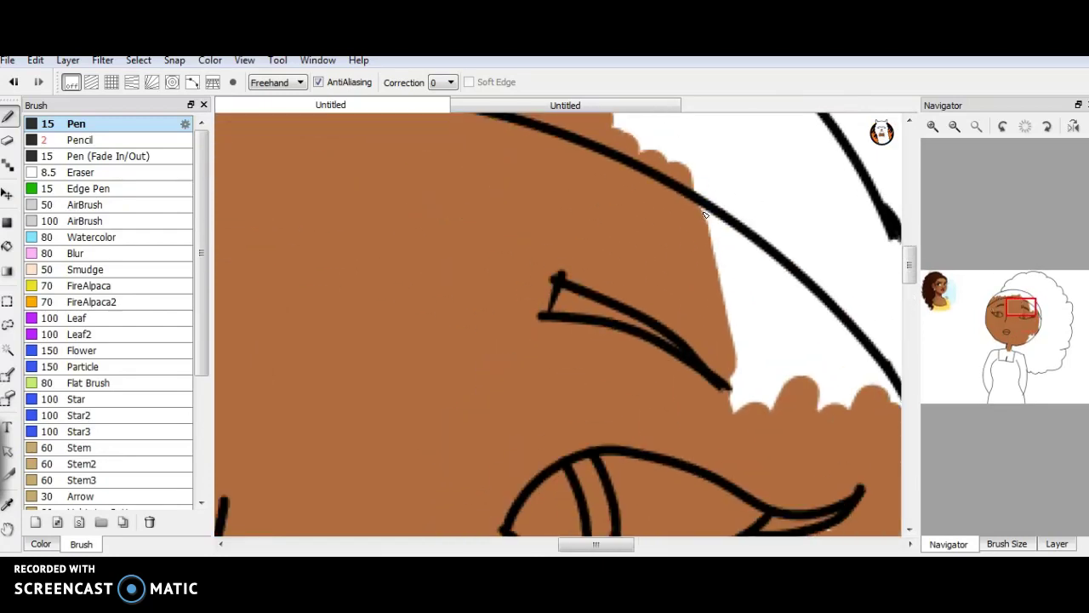
{"action": "mouse_move", "coordinate": [713, 221]}
{"action": "left_mouse_down"}
{"action": "mouse_move", "coordinate": [802, 288]}
{"action": "mouse_move", "coordinate": [899, 411]}
{"action": "mouse_move", "coordinate": [841, 341]}
{"action": "mouse_move", "coordinate": [858, 407]}
{"action": "mouse_move", "coordinate": [851, 395]}
{"action": "mouse_move", "coordinate": [837, 412]}
{"action": "mouse_move", "coordinate": [782, 369]}
{"action": "mouse_move", "coordinate": [760, 312]}
{"action": "mouse_move", "coordinate": [737, 307]}
{"action": "mouse_move", "coordinate": [725, 246]}
{"action": "mouse_move", "coordinate": [721, 274]}
{"action": "left_mouse_up"}
{"action": "left_click_drag", "start_coordinate": [931, 379], "coordinate": [937, 391]}
{"action": "mouse_move", "coordinate": [824, 214]}
{"action": "left_mouse_down"}
{"action": "mouse_move", "coordinate": [871, 329]}
{"action": "mouse_move", "coordinate": [865, 302]}
{"action": "mouse_move", "coordinate": [842, 415]}
{"action": "mouse_move", "coordinate": [805, 470]}
{"action": "mouse_move", "coordinate": [847, 309]}
{"action": "mouse_move", "coordinate": [830, 449]}
{"action": "mouse_move", "coordinate": [857, 380]}
{"action": "mouse_move", "coordinate": [846, 476]}
{"action": "left_mouse_up"}
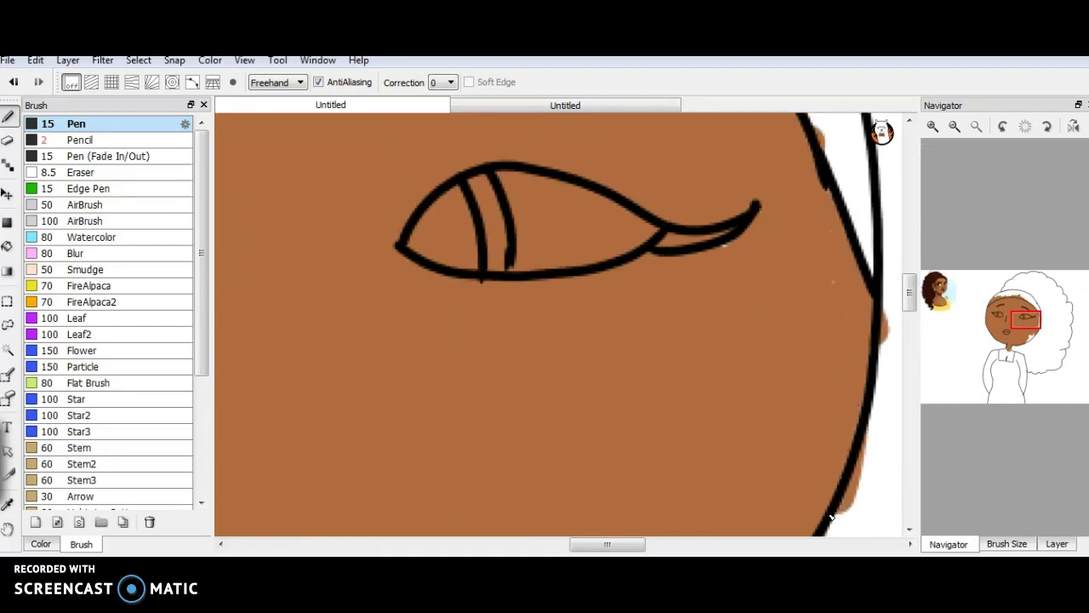
Step: Paint the last white patches of the cheek and jaw edge brown on the hair side
{"action": "left_click_drag", "start_coordinate": [1034, 334], "coordinate": [1018, 349]}
{"action": "mouse_move", "coordinate": [798, 369]}
{"action": "left_mouse_down"}
{"action": "mouse_move", "coordinate": [676, 474]}
{"action": "mouse_move", "coordinate": [867, 315]}
{"action": "mouse_move", "coordinate": [737, 435]}
{"action": "left_mouse_up"}
{"action": "left_click_drag", "start_coordinate": [887, 303], "coordinate": [716, 462]}
{"action": "mouse_move", "coordinate": [882, 277]}
{"action": "left_mouse_down"}
{"action": "mouse_move", "coordinate": [657, 465]}
{"action": "mouse_move", "coordinate": [867, 274]}
{"action": "mouse_move", "coordinate": [818, 282]}
{"action": "left_mouse_up"}
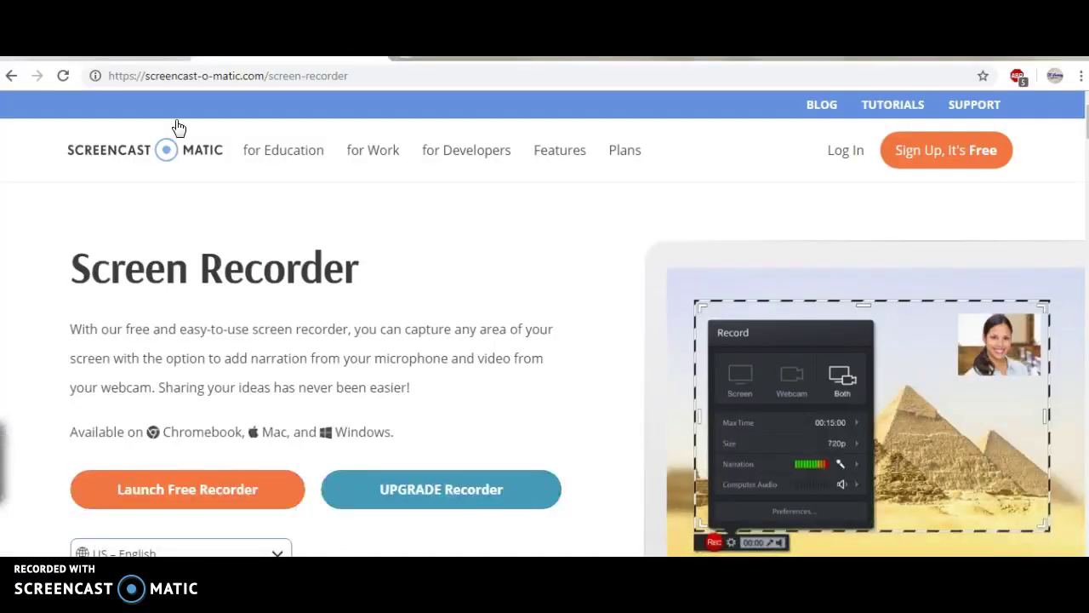
{"action": "key", "text": "alt+Left"}
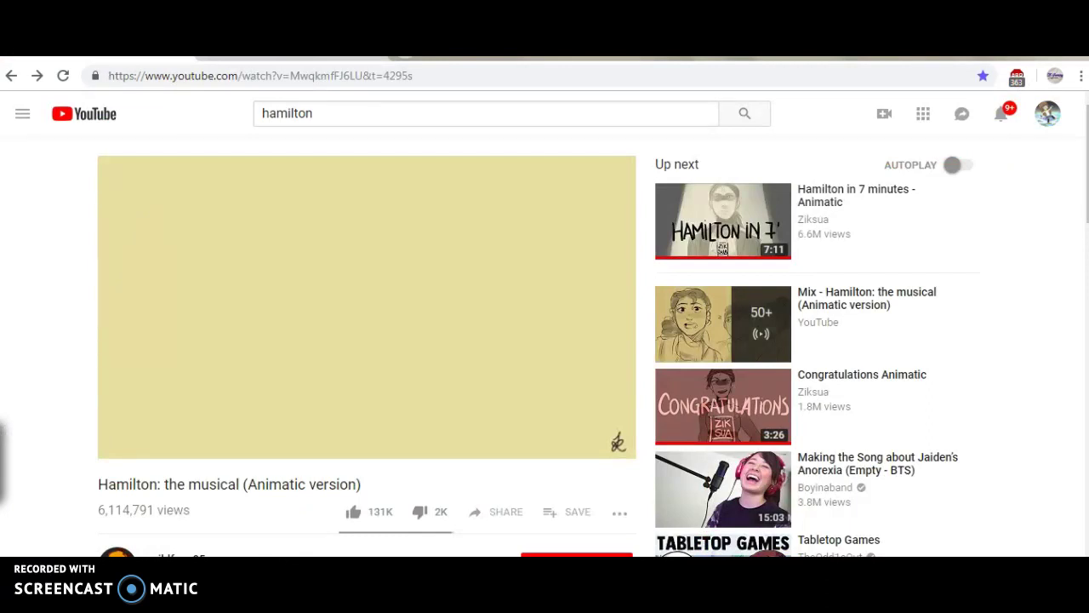
{"action": "left_click", "coordinate": [367, 503]}
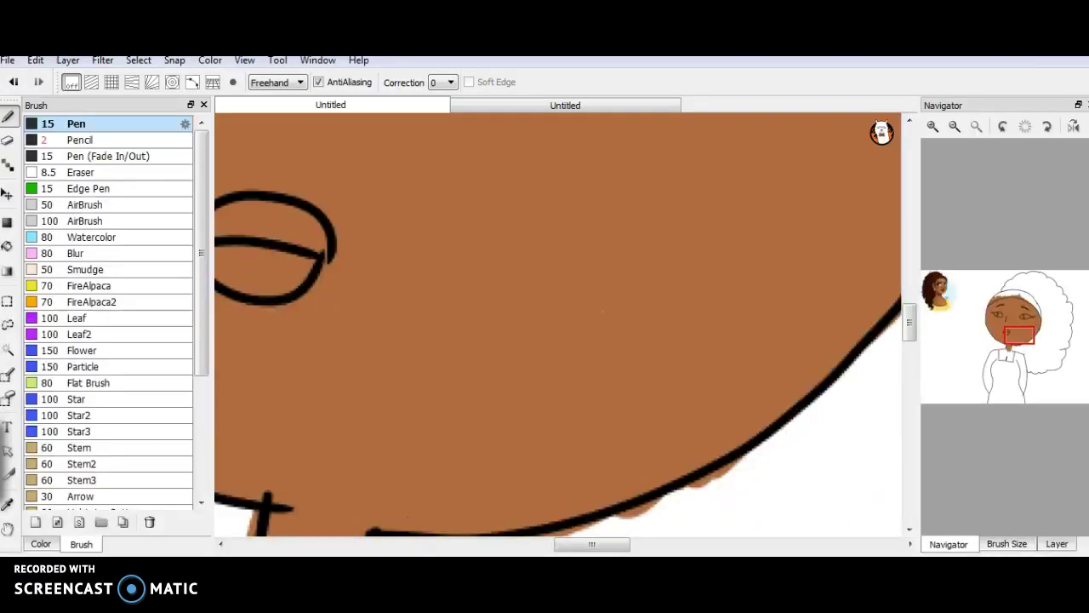
Step: Paint the neck and the upper chest inside the dress's square neckline brown
{"action": "left_click_drag", "start_coordinate": [1015, 330], "coordinate": [1003, 351]}
{"action": "mouse_move", "coordinate": [656, 333]}
{"action": "left_mouse_down"}
{"action": "mouse_move", "coordinate": [593, 390]}
{"action": "mouse_move", "coordinate": [615, 353]}
{"action": "mouse_move", "coordinate": [522, 368]}
{"action": "mouse_move", "coordinate": [538, 386]}
{"action": "mouse_move", "coordinate": [506, 477]}
{"action": "mouse_move", "coordinate": [539, 483]}
{"action": "mouse_move", "coordinate": [587, 406]}
{"action": "mouse_move", "coordinate": [634, 502]}
{"action": "mouse_move", "coordinate": [673, 481]}
{"action": "mouse_move", "coordinate": [706, 372]}
{"action": "mouse_move", "coordinate": [763, 484]}
{"action": "mouse_move", "coordinate": [789, 507]}
{"action": "mouse_move", "coordinate": [830, 414]}
{"action": "mouse_move", "coordinate": [779, 383]}
{"action": "mouse_move", "coordinate": [766, 331]}
{"action": "mouse_move", "coordinate": [748, 426]}
{"action": "mouse_move", "coordinate": [769, 439]}
{"action": "mouse_move", "coordinate": [803, 429]}
{"action": "left_mouse_up"}
{"action": "mouse_move", "coordinate": [1001, 357]}
{"action": "left_mouse_down"}
{"action": "mouse_move", "coordinate": [990, 383]}
{"action": "mouse_move", "coordinate": [1007, 366]}
{"action": "left_mouse_up"}
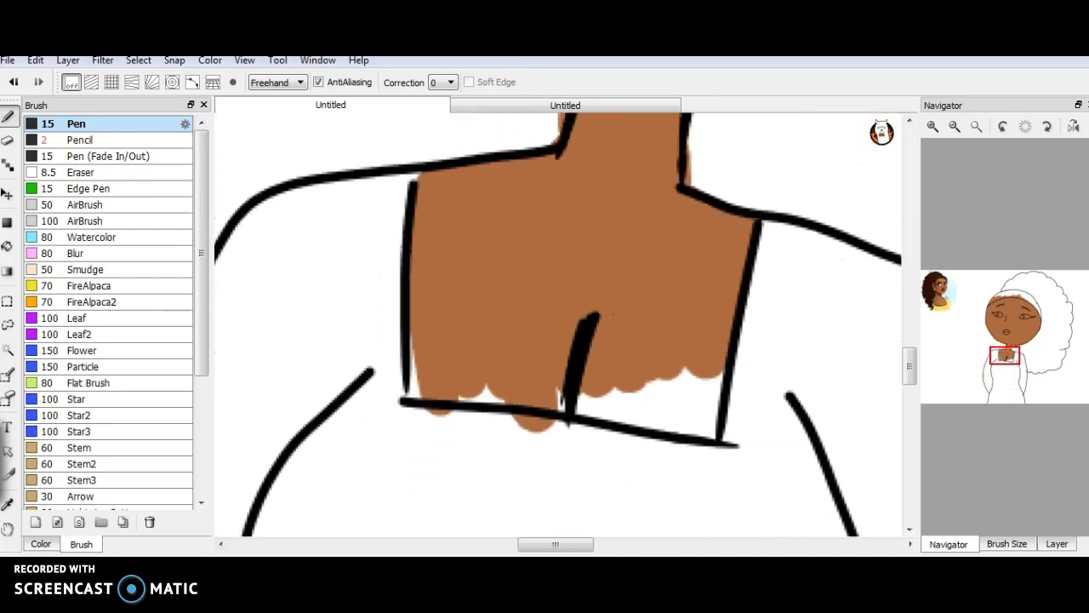
{"action": "mouse_move", "coordinate": [541, 384]}
{"action": "left_mouse_down"}
{"action": "mouse_move", "coordinate": [673, 398]}
{"action": "mouse_move", "coordinate": [714, 374]}
{"action": "left_mouse_up"}
{"action": "mouse_move", "coordinate": [694, 435]}
{"action": "left_mouse_down"}
{"action": "mouse_move", "coordinate": [596, 423]}
{"action": "mouse_move", "coordinate": [577, 405]}
{"action": "left_mouse_up"}
{"action": "left_click_drag", "start_coordinate": [516, 421], "coordinate": [492, 412]}
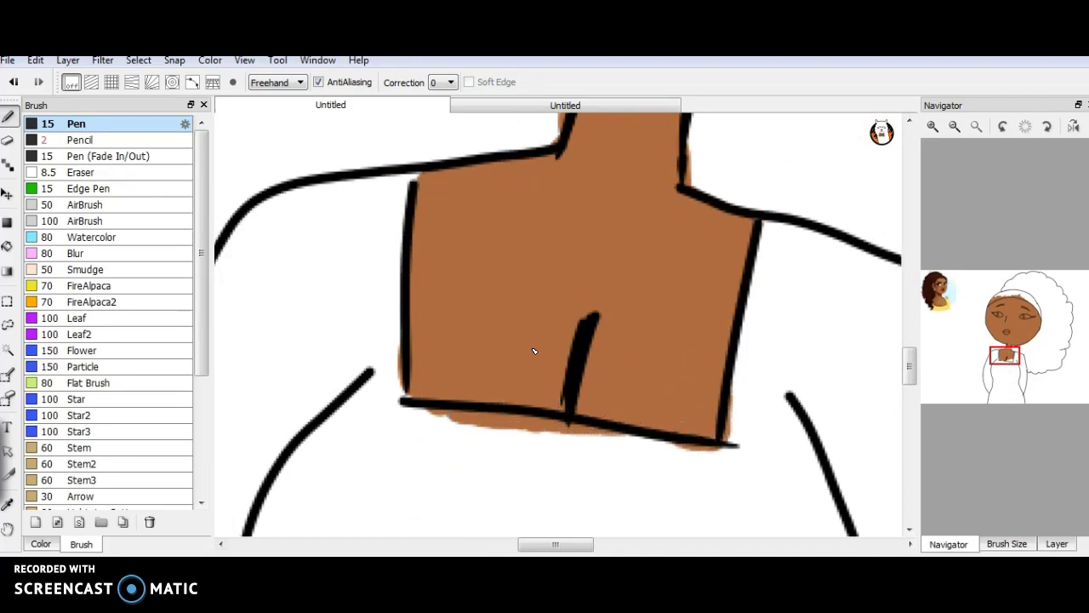
Step: Erase the brown overspill above the forehead line within the headband, using a size 10 eraser
{"action": "left_click_drag", "start_coordinate": [1008, 388], "coordinate": [1001, 375]}
{"action": "mouse_move", "coordinate": [1001, 336]}
{"action": "left_mouse_down"}
{"action": "mouse_move", "coordinate": [987, 406]}
{"action": "mouse_move", "coordinate": [1003, 356]}
{"action": "mouse_move", "coordinate": [951, 348]}
{"action": "mouse_move", "coordinate": [936, 300]}
{"action": "mouse_move", "coordinate": [1009, 297]}
{"action": "mouse_move", "coordinate": [1001, 310]}
{"action": "left_mouse_up"}
{"action": "left_click", "coordinate": [9, 141]}
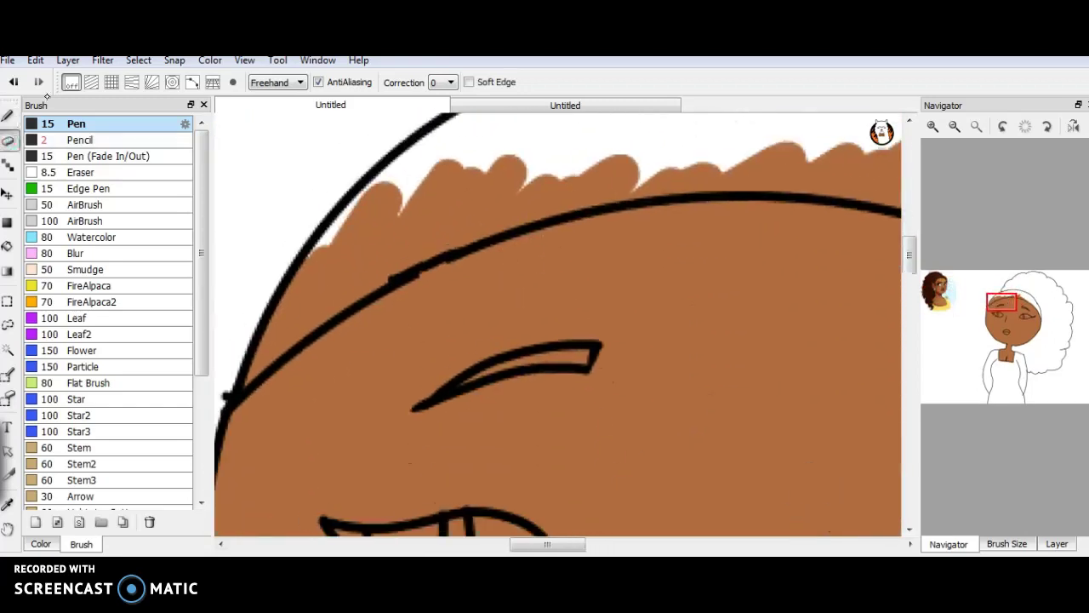
{"action": "left_click", "coordinate": [1021, 542]}
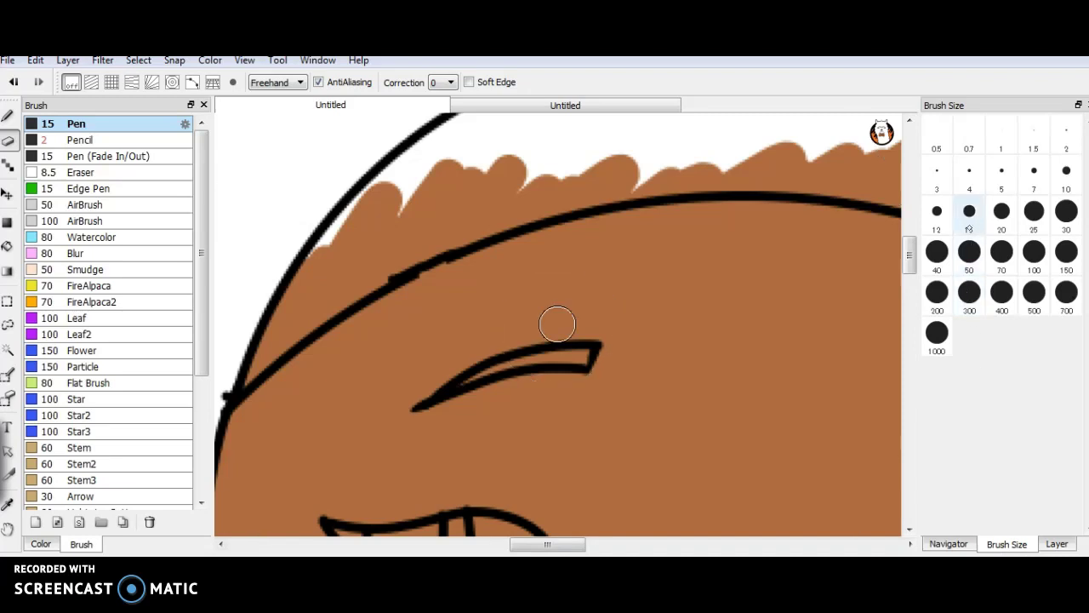
{"action": "left_click", "coordinate": [1064, 187]}
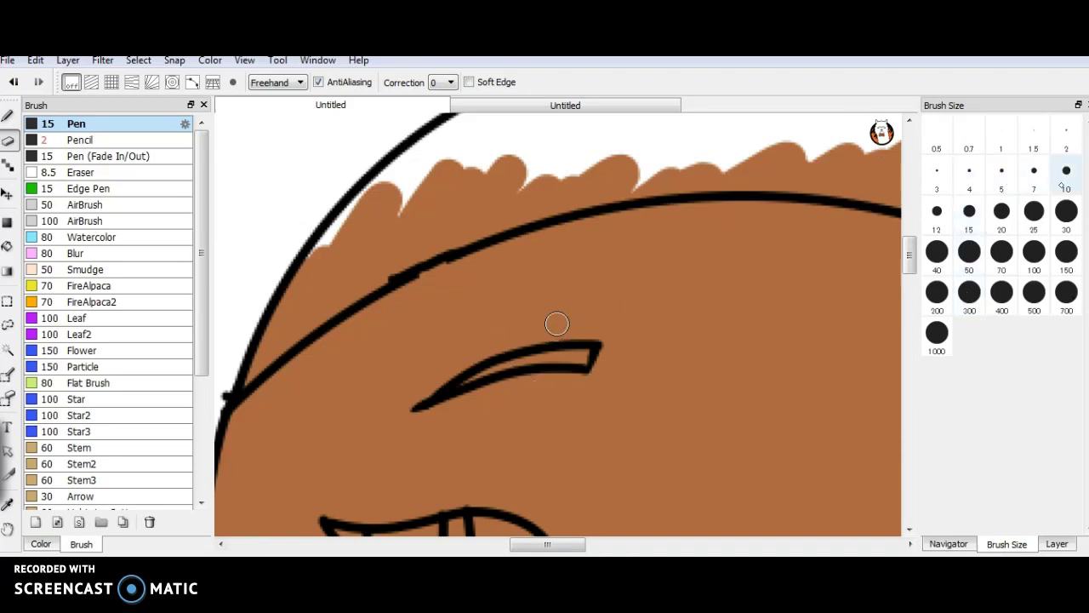
{"action": "mouse_move", "coordinate": [630, 172]}
{"action": "left_mouse_down"}
{"action": "mouse_move", "coordinate": [579, 176]}
{"action": "mouse_move", "coordinate": [630, 175]}
{"action": "mouse_move", "coordinate": [618, 192]}
{"action": "mouse_move", "coordinate": [786, 170]}
{"action": "mouse_move", "coordinate": [794, 140]}
{"action": "left_mouse_up"}
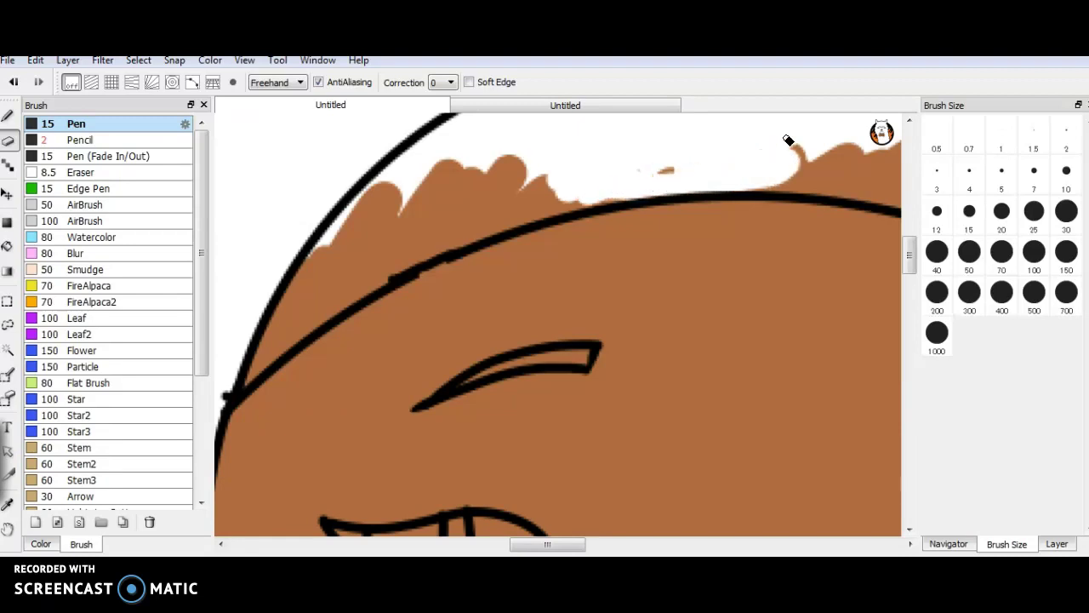
{"action": "mouse_move", "coordinate": [599, 185]}
{"action": "left_mouse_down"}
{"action": "mouse_move", "coordinate": [490, 232]}
{"action": "mouse_move", "coordinate": [637, 195]}
{"action": "left_mouse_up"}
{"action": "mouse_move", "coordinate": [561, 187]}
{"action": "left_mouse_down"}
{"action": "mouse_move", "coordinate": [407, 266]}
{"action": "mouse_move", "coordinate": [502, 232]}
{"action": "mouse_move", "coordinate": [379, 283]}
{"action": "mouse_move", "coordinate": [248, 388]}
{"action": "mouse_move", "coordinate": [355, 224]}
{"action": "mouse_move", "coordinate": [323, 260]}
{"action": "mouse_move", "coordinate": [419, 171]}
{"action": "mouse_move", "coordinate": [397, 187]}
{"action": "mouse_move", "coordinate": [319, 278]}
{"action": "mouse_move", "coordinate": [413, 187]}
{"action": "mouse_move", "coordinate": [329, 293]}
{"action": "mouse_move", "coordinate": [468, 179]}
{"action": "mouse_move", "coordinate": [429, 222]}
{"action": "mouse_move", "coordinate": [499, 191]}
{"action": "left_mouse_up"}
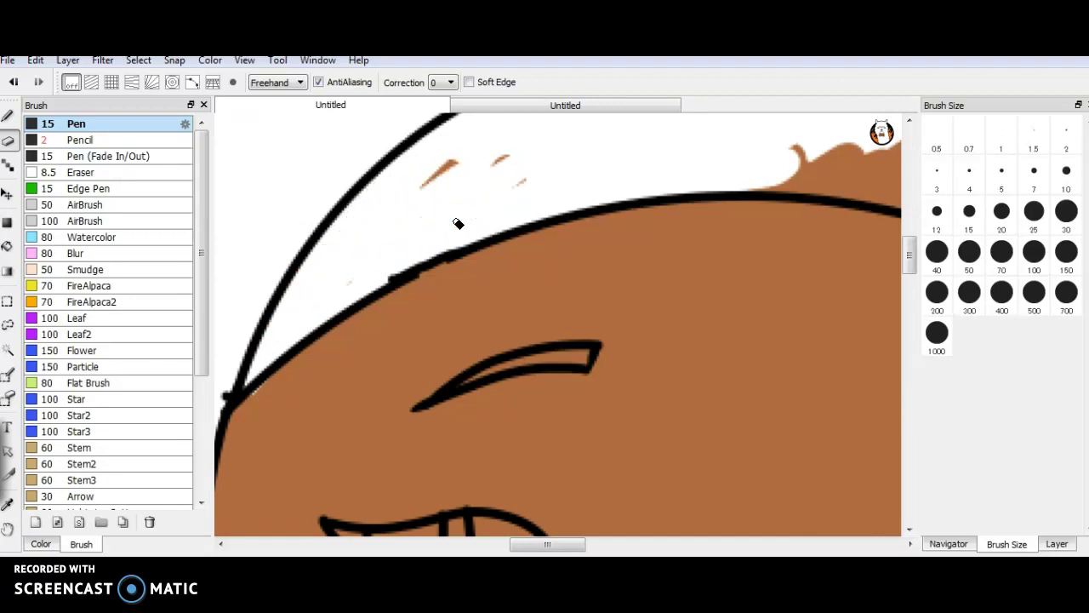
{"action": "left_click_drag", "start_coordinate": [527, 142], "coordinate": [363, 271]}
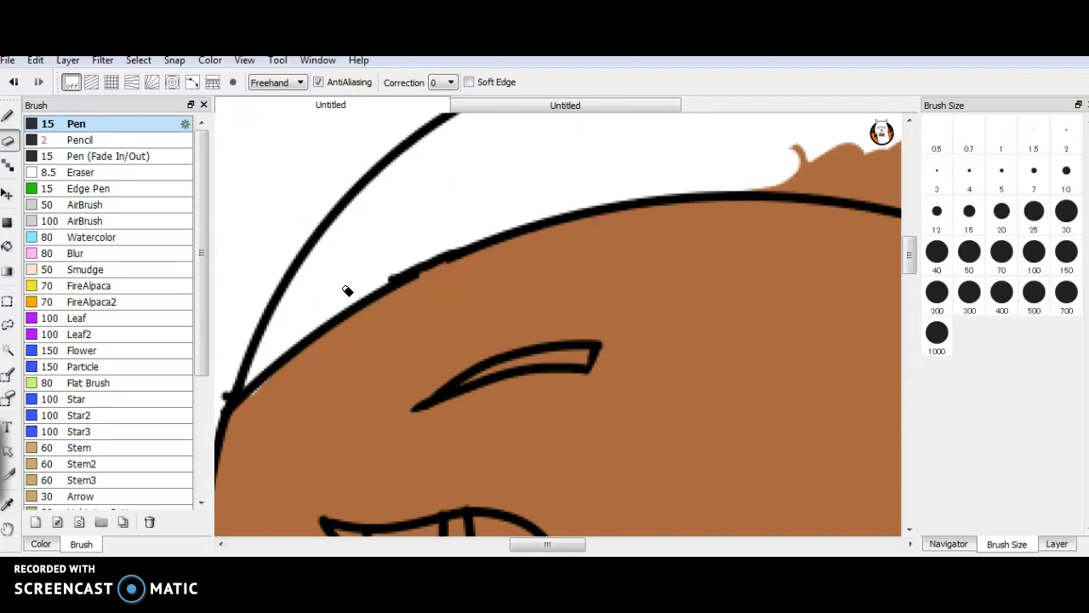
{"action": "mouse_move", "coordinate": [760, 187]}
{"action": "left_mouse_down"}
{"action": "mouse_move", "coordinate": [891, 205]}
{"action": "mouse_move", "coordinate": [903, 201]}
{"action": "mouse_move", "coordinate": [873, 173]}
{"action": "mouse_move", "coordinate": [847, 171]}
{"action": "mouse_move", "coordinate": [849, 146]}
{"action": "mouse_move", "coordinate": [790, 163]}
{"action": "mouse_move", "coordinate": [812, 178]}
{"action": "mouse_move", "coordinate": [903, 143]}
{"action": "left_mouse_up"}
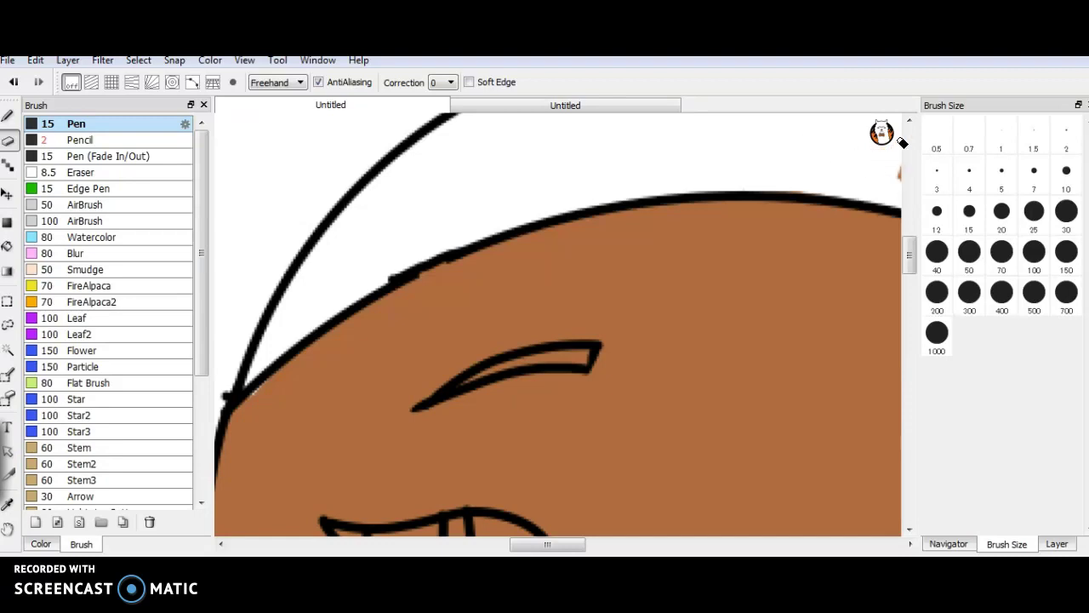
Step: Erase the leftover brown patches inside the headband above the hair-side eyebrow, down along the forehead outline
{"action": "left_click", "coordinate": [948, 543]}
{"action": "mouse_move", "coordinate": [1012, 328]}
{"action": "left_mouse_down"}
{"action": "mouse_move", "coordinate": [1017, 345]}
{"action": "mouse_move", "coordinate": [1021, 315]}
{"action": "mouse_move", "coordinate": [999, 289]}
{"action": "left_mouse_up"}
{"action": "mouse_move", "coordinate": [554, 256]}
{"action": "left_mouse_down"}
{"action": "mouse_move", "coordinate": [537, 226]}
{"action": "mouse_move", "coordinate": [558, 220]}
{"action": "mouse_move", "coordinate": [544, 275]}
{"action": "left_mouse_up"}
{"action": "mouse_move", "coordinate": [530, 316]}
{"action": "left_mouse_down"}
{"action": "mouse_move", "coordinate": [599, 326]}
{"action": "mouse_move", "coordinate": [739, 405]}
{"action": "left_mouse_up"}
{"action": "left_click_drag", "start_coordinate": [790, 440], "coordinate": [878, 515]}
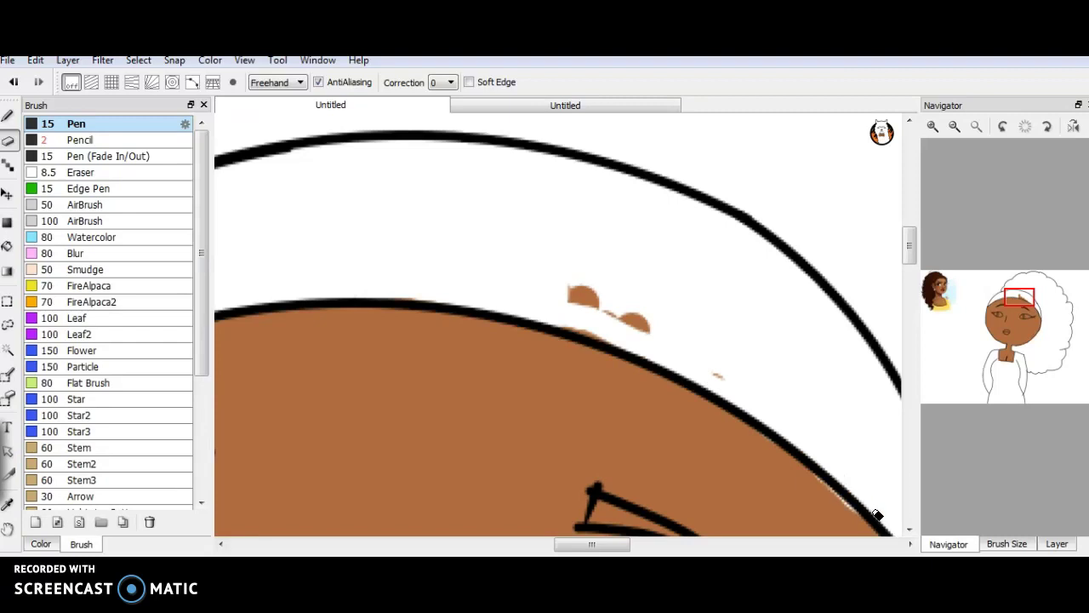
{"action": "mouse_move", "coordinate": [557, 281]}
{"action": "left_mouse_down"}
{"action": "mouse_move", "coordinate": [573, 309]}
{"action": "mouse_move", "coordinate": [592, 317]}
{"action": "mouse_move", "coordinate": [602, 293]}
{"action": "mouse_move", "coordinate": [715, 372]}
{"action": "left_mouse_up"}
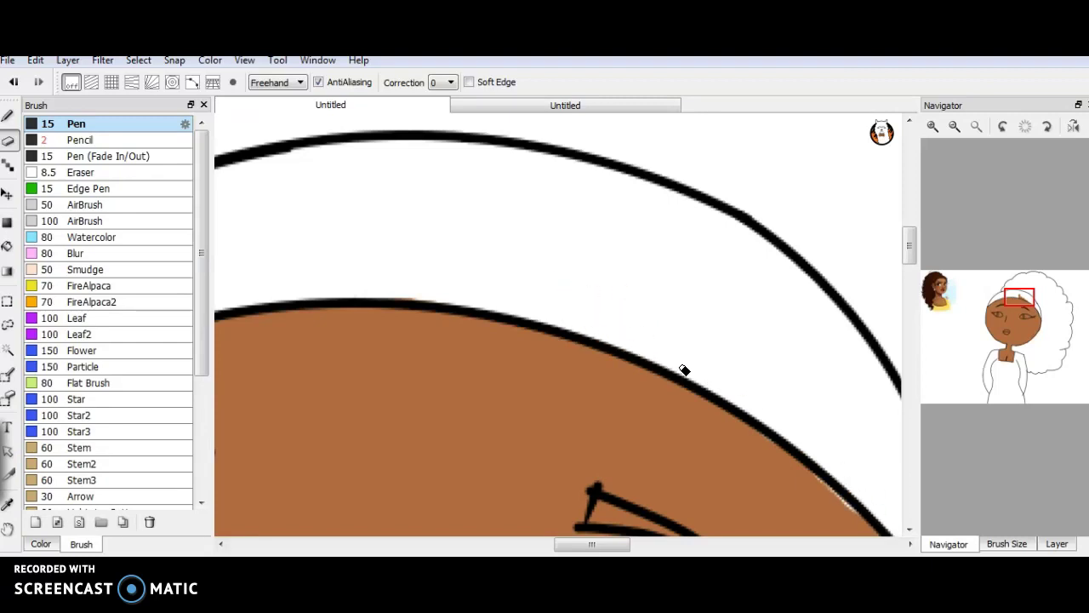
Step: Erase the brown overspill outside the face outline along the hair-side temple and cheek
{"action": "left_click_drag", "start_coordinate": [1005, 313], "coordinate": [1035, 315]}
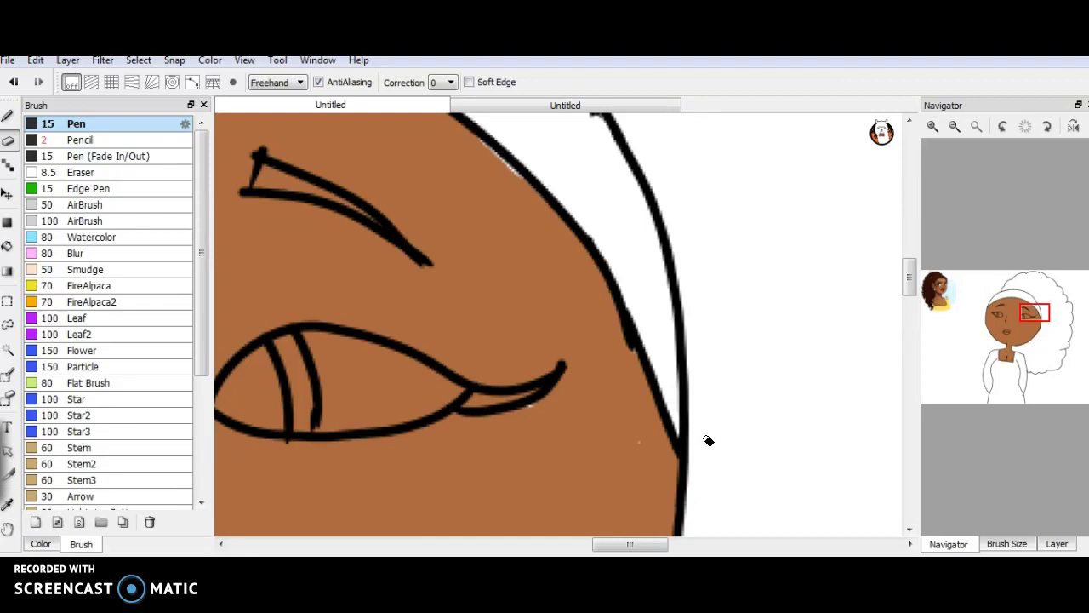
{"action": "left_click_drag", "start_coordinate": [1004, 307], "coordinate": [1006, 330]}
{"action": "mouse_move", "coordinate": [658, 344]}
{"action": "left_mouse_down"}
{"action": "mouse_move", "coordinate": [656, 310]}
{"action": "mouse_move", "coordinate": [625, 415]}
{"action": "mouse_move", "coordinate": [602, 433]}
{"action": "mouse_move", "coordinate": [677, 285]}
{"action": "left_mouse_up"}
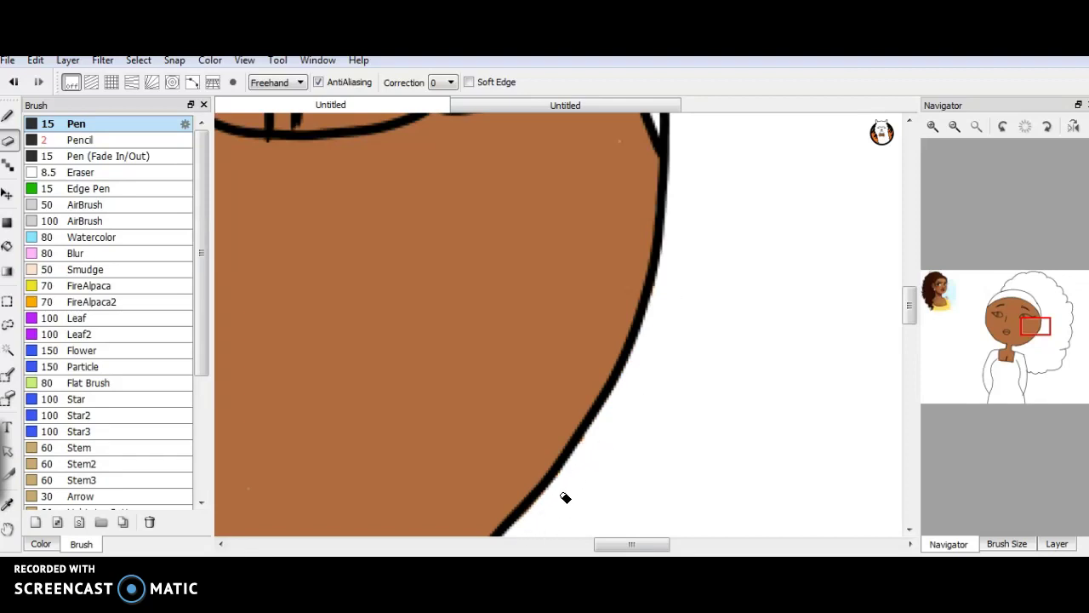
Step: Erase the brown overspill below the jaw outline and outside both sides of the neck
{"action": "left_click_drag", "start_coordinate": [985, 332], "coordinate": [965, 345]}
{"action": "mouse_move", "coordinate": [521, 434]}
{"action": "left_mouse_down"}
{"action": "mouse_move", "coordinate": [684, 399]}
{"action": "mouse_move", "coordinate": [849, 317]}
{"action": "left_mouse_up"}
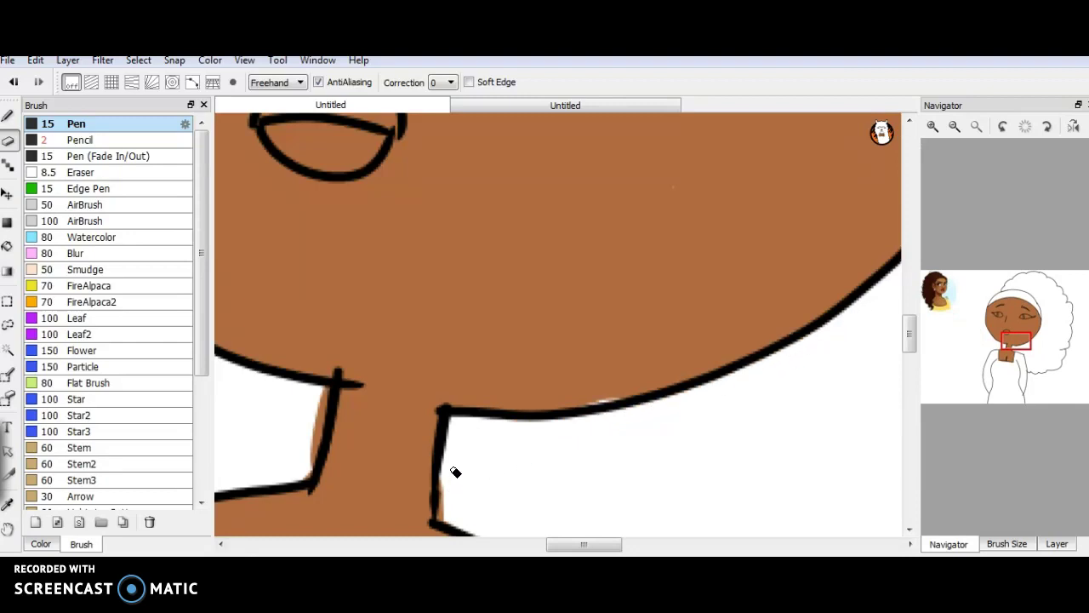
{"action": "left_click_drag", "start_coordinate": [321, 431], "coordinate": [324, 389]}
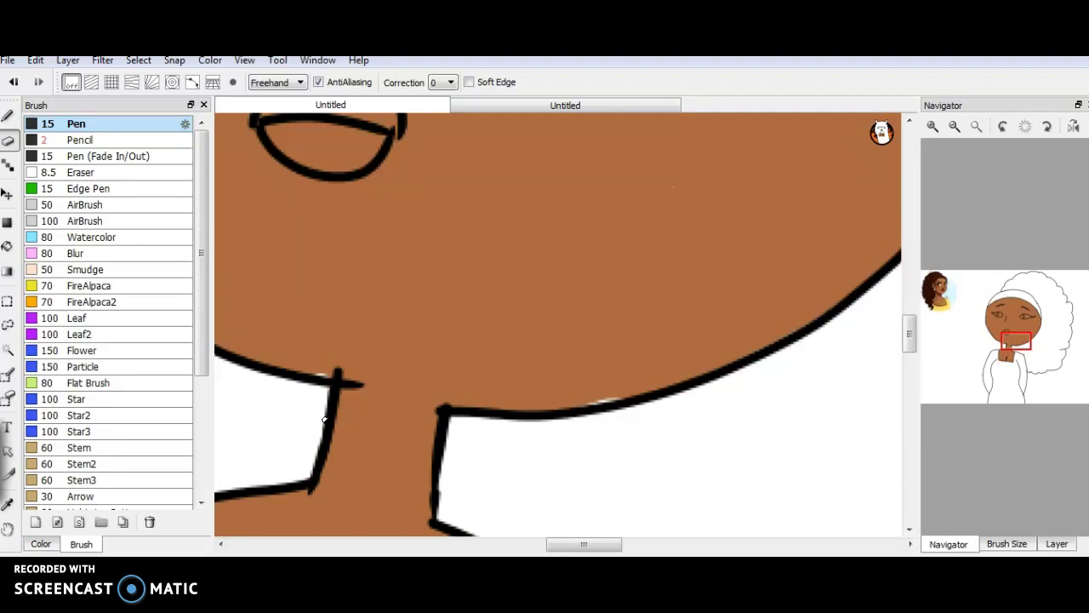
Step: Erase the brown overspill below and beside the dress's square neckline
{"action": "left_click_drag", "start_coordinate": [961, 323], "coordinate": [947, 339]}
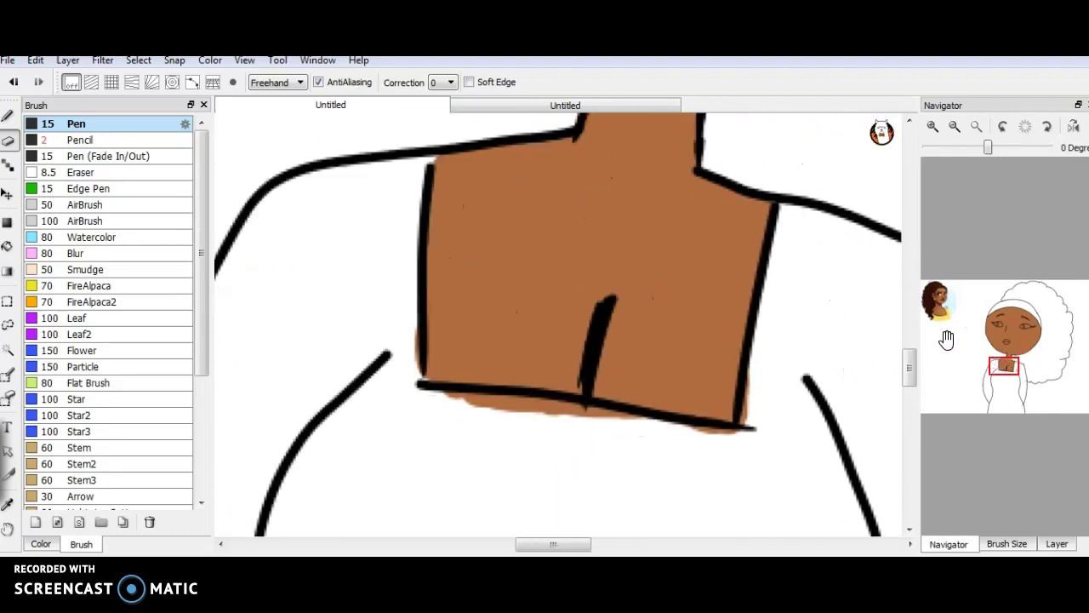
{"action": "mouse_move", "coordinate": [452, 397]}
{"action": "left_mouse_down"}
{"action": "mouse_move", "coordinate": [596, 414]}
{"action": "mouse_move", "coordinate": [704, 439]}
{"action": "mouse_move", "coordinate": [748, 438]}
{"action": "mouse_move", "coordinate": [755, 371]}
{"action": "left_mouse_up"}
{"action": "left_click_drag", "start_coordinate": [418, 374], "coordinate": [425, 397]}
Step: Fill the small white gaps along the jaw outline beside the neck with the brown brush, and check the whole figure
{"action": "mouse_move", "coordinate": [1004, 356]}
{"action": "left_mouse_down"}
{"action": "mouse_move", "coordinate": [1030, 375]}
{"action": "mouse_move", "coordinate": [1023, 311]}
{"action": "mouse_move", "coordinate": [1001, 305]}
{"action": "mouse_move", "coordinate": [987, 341]}
{"action": "mouse_move", "coordinate": [1004, 392]}
{"action": "mouse_move", "coordinate": [1011, 350]}
{"action": "mouse_move", "coordinate": [955, 317]}
{"action": "left_mouse_up"}
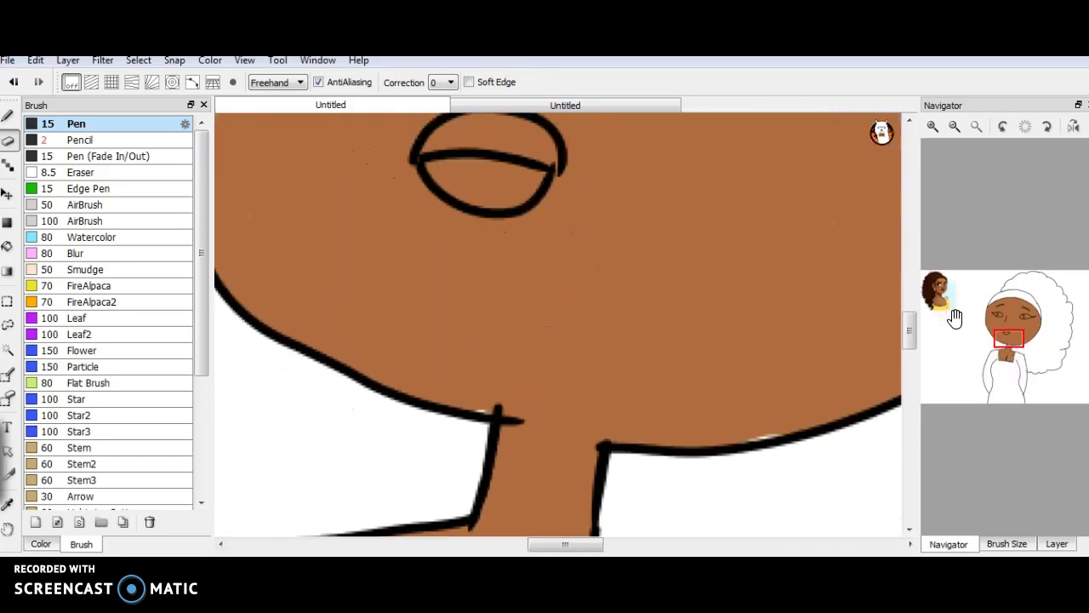
{"action": "key", "text": "b"}
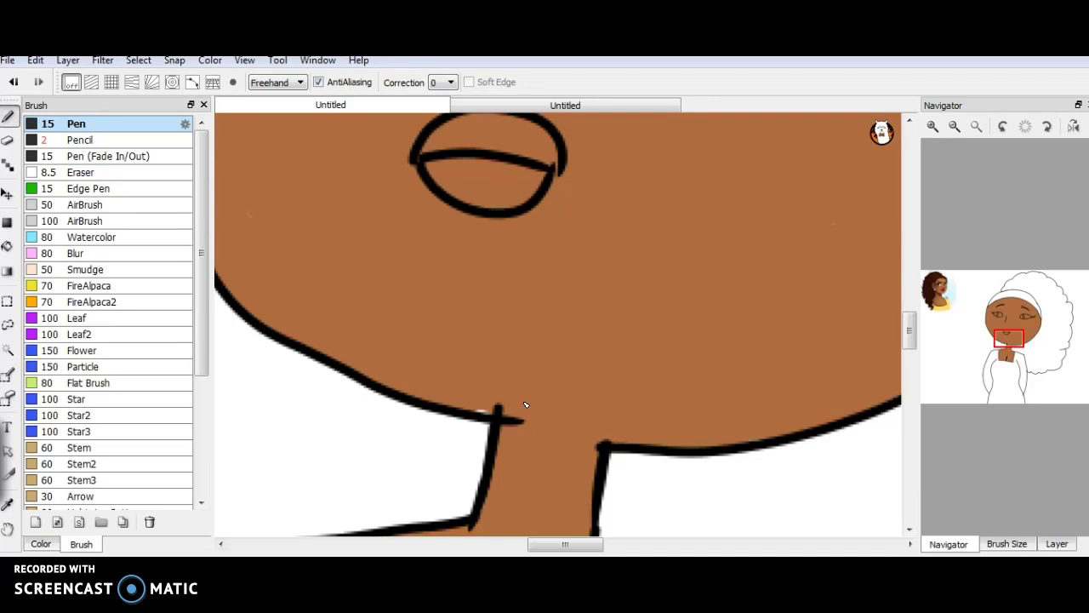
{"action": "left_click_drag", "start_coordinate": [1016, 356], "coordinate": [1014, 368]}
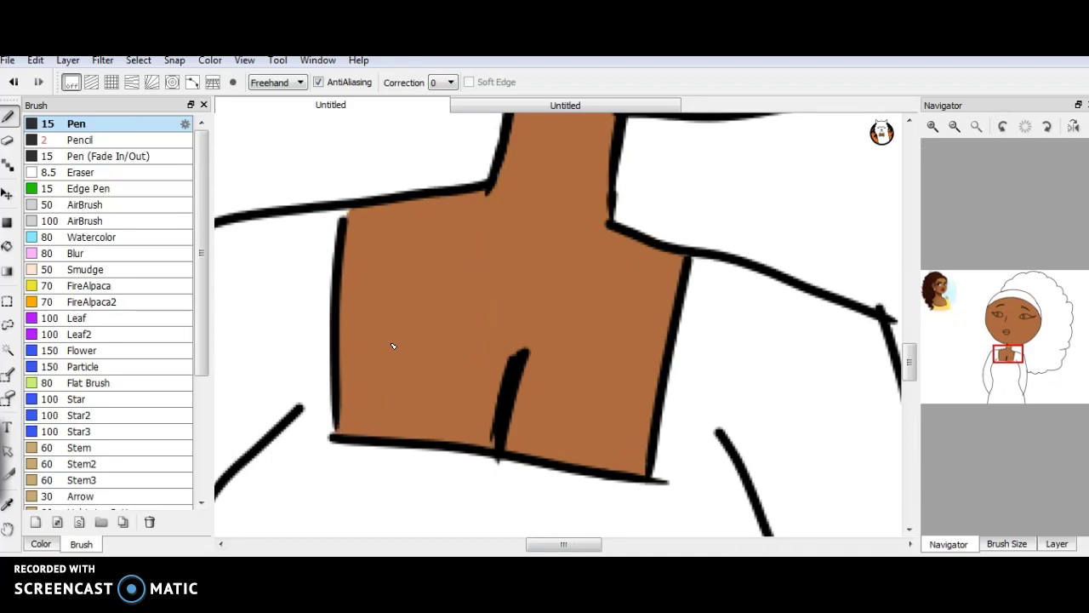
{"action": "left_click_drag", "start_coordinate": [1008, 364], "coordinate": [1005, 333]}
{"action": "left_click", "coordinate": [976, 127]}
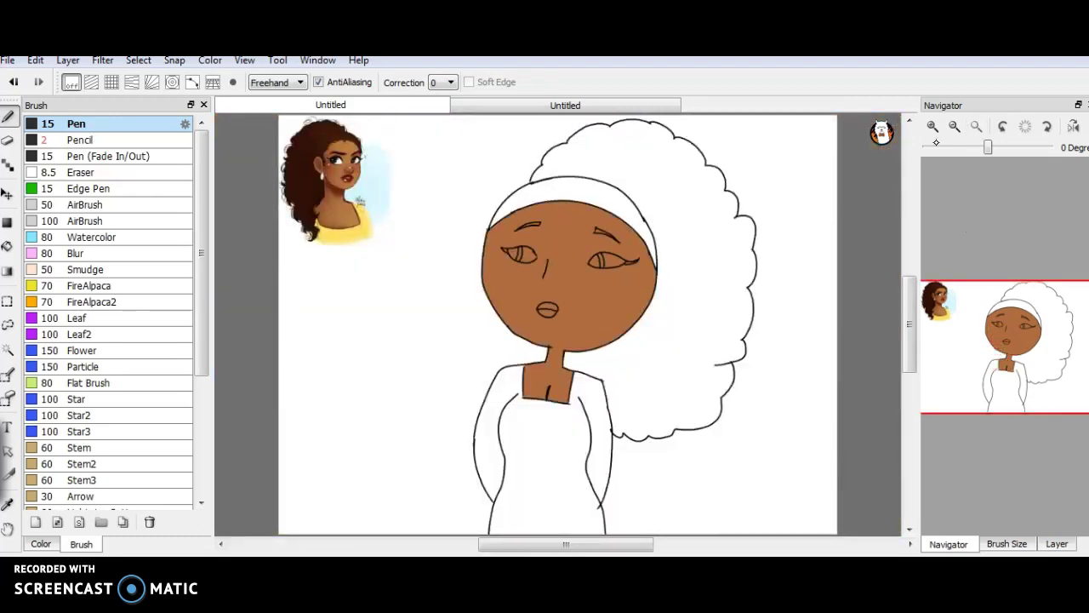
Step: Pick up the dark red lip colour from the reference portrait and return to the girl's mouth
{"action": "left_click", "coordinate": [933, 126]}
{"action": "left_click", "coordinate": [933, 126]}
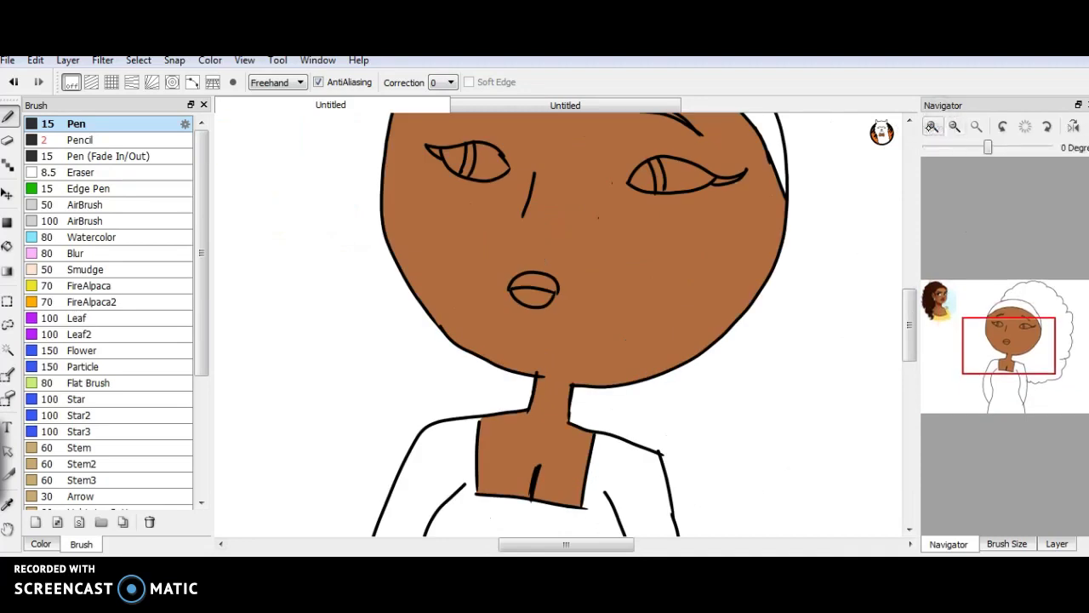
{"action": "left_click", "coordinate": [932, 126]}
{"action": "left_click_drag", "start_coordinate": [1013, 341], "coordinate": [919, 279]}
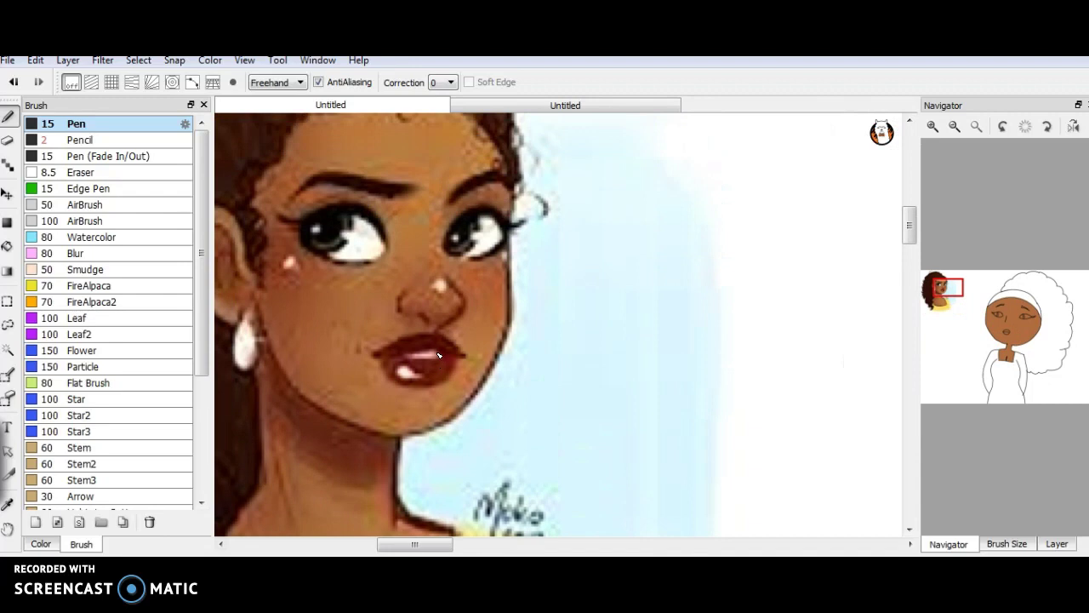
{"action": "left_click_drag", "start_coordinate": [994, 334], "coordinate": [1005, 344]}
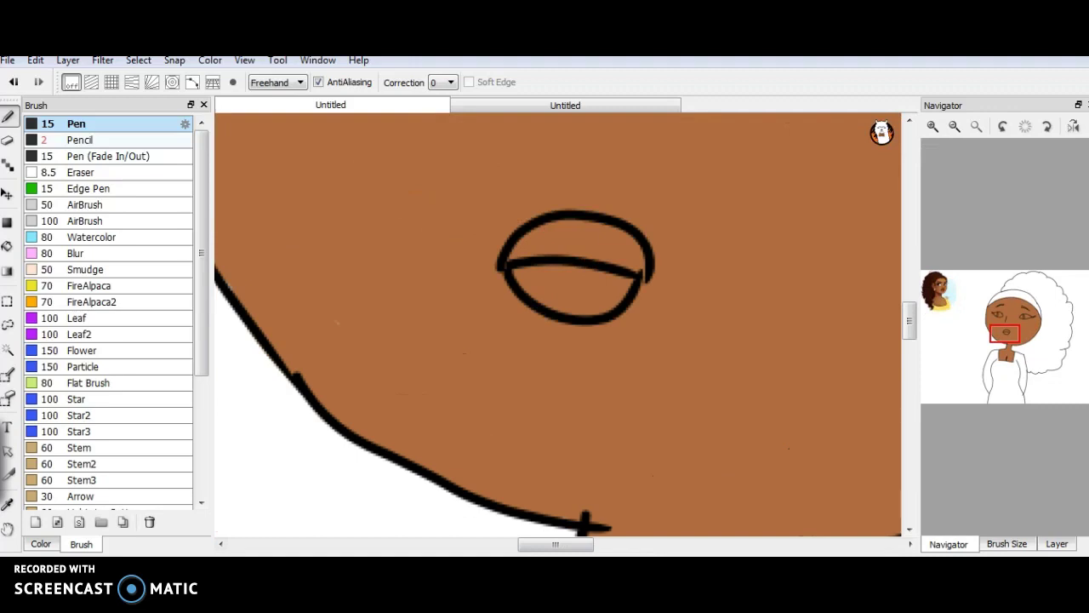
Step: Paint the upper and lower lips dark red, undoing the stroke that spills past the lip outline
{"action": "mouse_move", "coordinate": [587, 259]}
{"action": "left_mouse_down"}
{"action": "mouse_move", "coordinate": [579, 247]}
{"action": "mouse_move", "coordinate": [547, 254]}
{"action": "mouse_move", "coordinate": [559, 292]}
{"action": "mouse_move", "coordinate": [586, 302]}
{"action": "mouse_move", "coordinate": [633, 266]}
{"action": "left_mouse_up"}
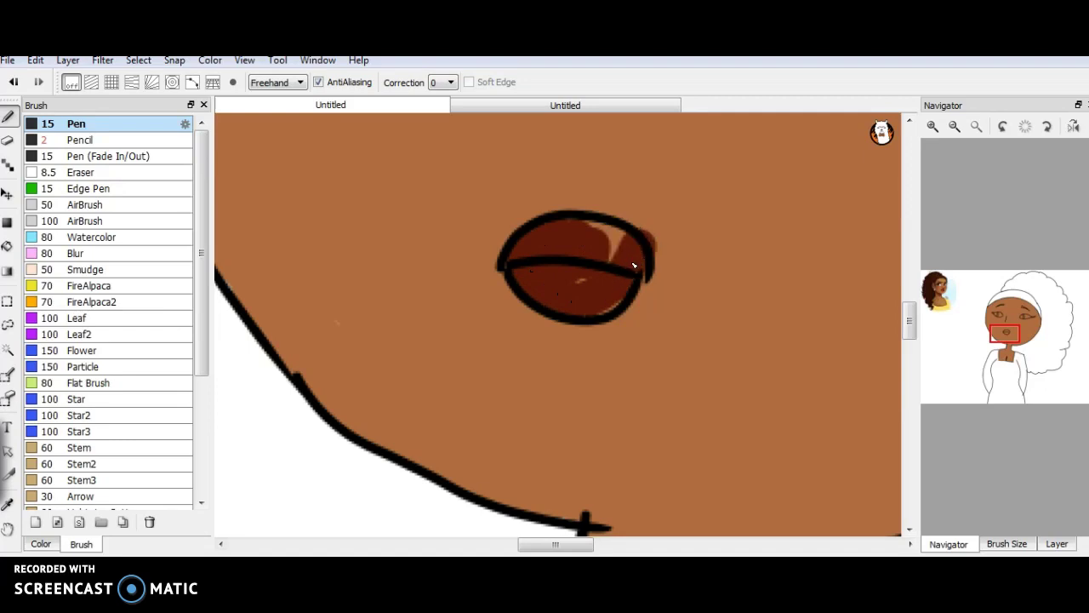
{"action": "left_click", "coordinate": [14, 81]}
{"action": "mouse_move", "coordinate": [567, 240]}
{"action": "left_mouse_down"}
{"action": "mouse_move", "coordinate": [537, 257]}
{"action": "mouse_move", "coordinate": [583, 293]}
{"action": "mouse_move", "coordinate": [616, 265]}
{"action": "mouse_move", "coordinate": [620, 274]}
{"action": "mouse_move", "coordinate": [620, 251]}
{"action": "mouse_move", "coordinate": [585, 255]}
{"action": "left_mouse_up"}
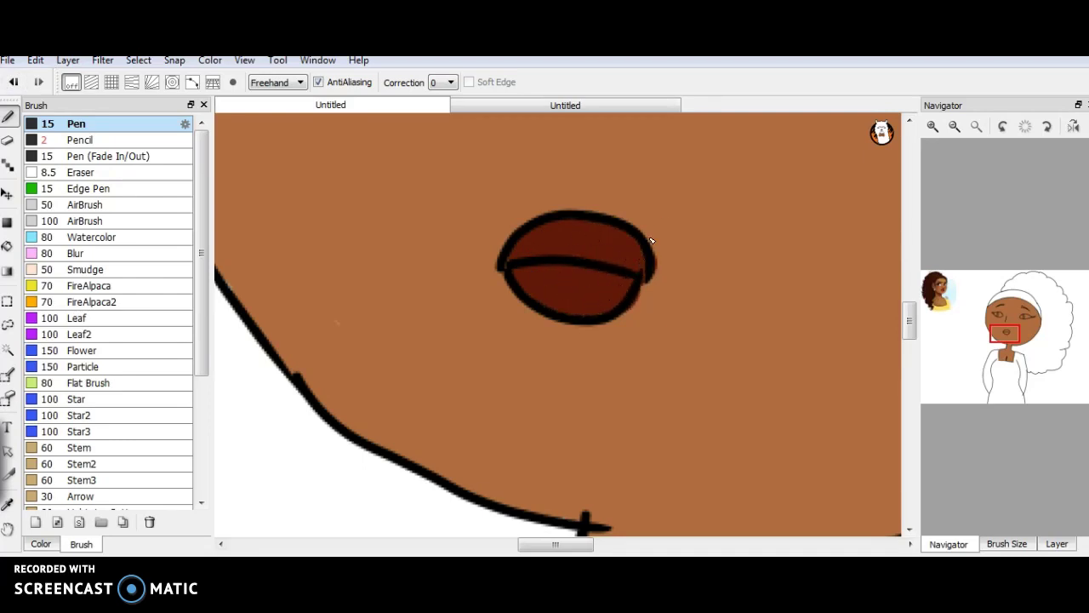
{"action": "left_click_drag", "start_coordinate": [1005, 334], "coordinate": [940, 295]}
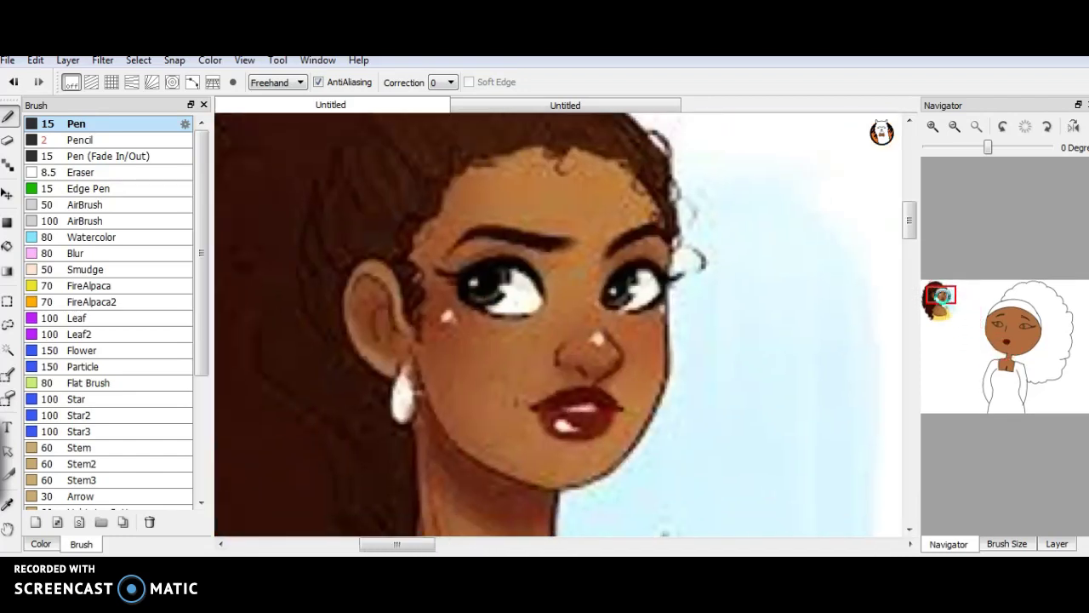
{"action": "left_click", "coordinate": [1014, 351]}
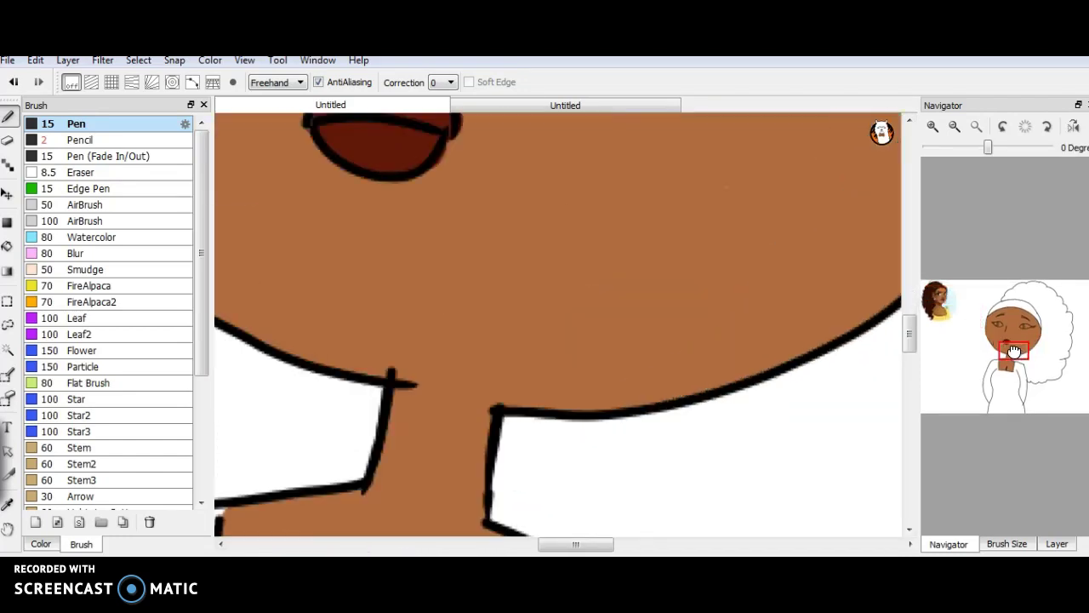
{"action": "left_click_drag", "start_coordinate": [1014, 351], "coordinate": [1002, 342]}
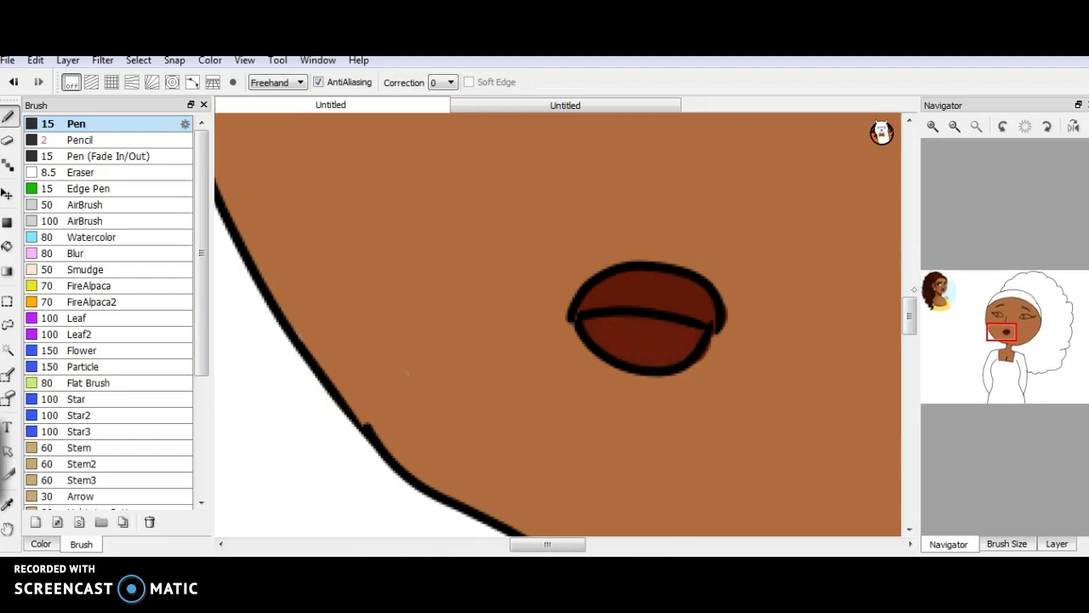
Step: Pick up the dark brown hair colour from the reference portrait and paint the headband's front section with it
{"action": "mouse_move", "coordinate": [1017, 339]}
{"action": "left_mouse_down"}
{"action": "mouse_move", "coordinate": [1011, 317]}
{"action": "mouse_move", "coordinate": [1010, 340]}
{"action": "mouse_move", "coordinate": [1011, 322]}
{"action": "mouse_move", "coordinate": [933, 289]}
{"action": "left_mouse_up"}
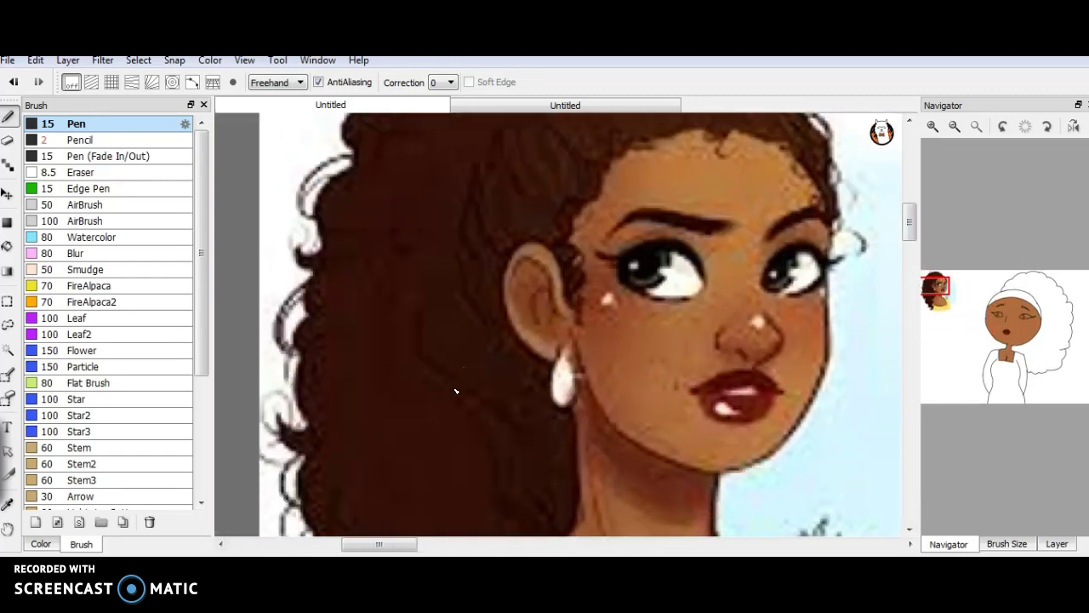
{"action": "mouse_move", "coordinate": [1007, 336]}
{"action": "left_mouse_down"}
{"action": "mouse_move", "coordinate": [1014, 356]}
{"action": "mouse_move", "coordinate": [998, 291]}
{"action": "left_mouse_up"}
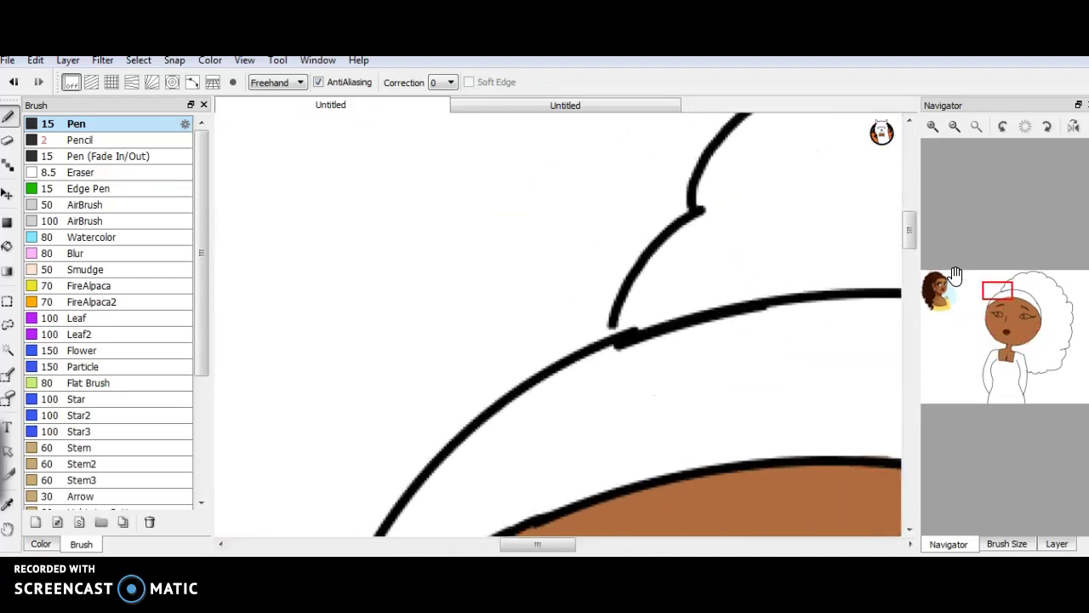
{"action": "left_click_drag", "start_coordinate": [596, 373], "coordinate": [517, 458]}
{"action": "mouse_move", "coordinate": [563, 407]}
{"action": "left_mouse_down"}
{"action": "mouse_move", "coordinate": [467, 462]}
{"action": "mouse_move", "coordinate": [408, 539]}
{"action": "mouse_move", "coordinate": [436, 532]}
{"action": "mouse_move", "coordinate": [438, 549]}
{"action": "mouse_move", "coordinate": [455, 539]}
{"action": "mouse_move", "coordinate": [459, 550]}
{"action": "mouse_move", "coordinate": [480, 525]}
{"action": "mouse_move", "coordinate": [760, 427]}
{"action": "mouse_move", "coordinate": [788, 391]}
{"action": "mouse_move", "coordinate": [567, 468]}
{"action": "mouse_move", "coordinate": [599, 426]}
{"action": "mouse_move", "coordinate": [573, 428]}
{"action": "mouse_move", "coordinate": [614, 462]}
{"action": "mouse_move", "coordinate": [623, 386]}
{"action": "mouse_move", "coordinate": [644, 366]}
{"action": "left_mouse_up"}
{"action": "mouse_move", "coordinate": [568, 380]}
{"action": "left_mouse_down"}
{"action": "mouse_move", "coordinate": [710, 349]}
{"action": "mouse_move", "coordinate": [632, 374]}
{"action": "mouse_move", "coordinate": [678, 377]}
{"action": "mouse_move", "coordinate": [768, 341]}
{"action": "mouse_move", "coordinate": [677, 350]}
{"action": "mouse_move", "coordinate": [732, 332]}
{"action": "left_mouse_up"}
{"action": "mouse_move", "coordinate": [815, 322]}
{"action": "left_mouse_down"}
{"action": "mouse_move", "coordinate": [824, 454]}
{"action": "mouse_move", "coordinate": [730, 461]}
{"action": "mouse_move", "coordinate": [788, 389]}
{"action": "left_mouse_up"}
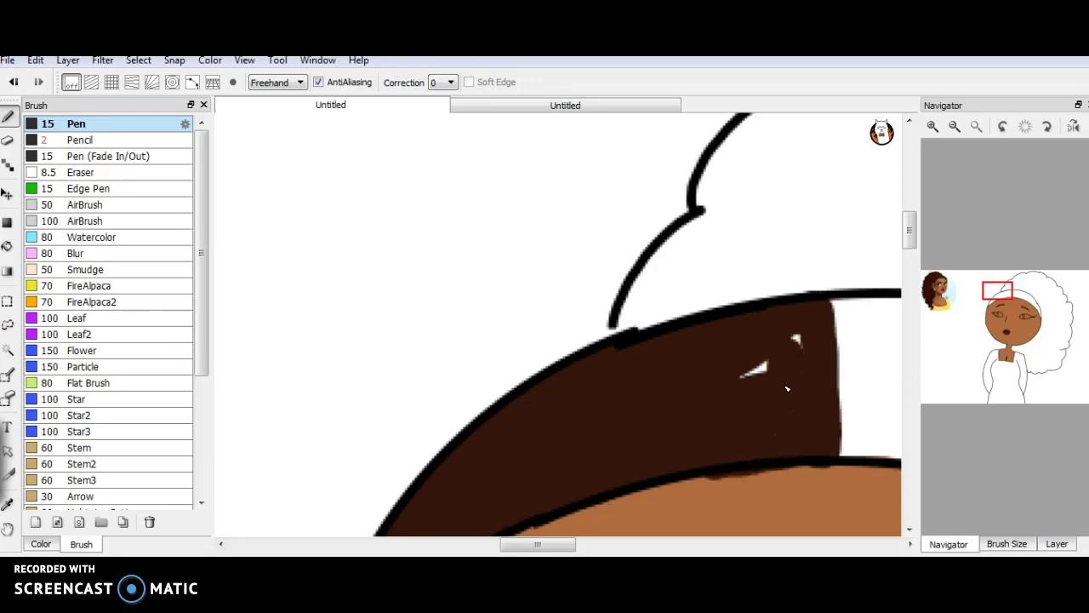
{"action": "key", "text": "alt+Tab"}
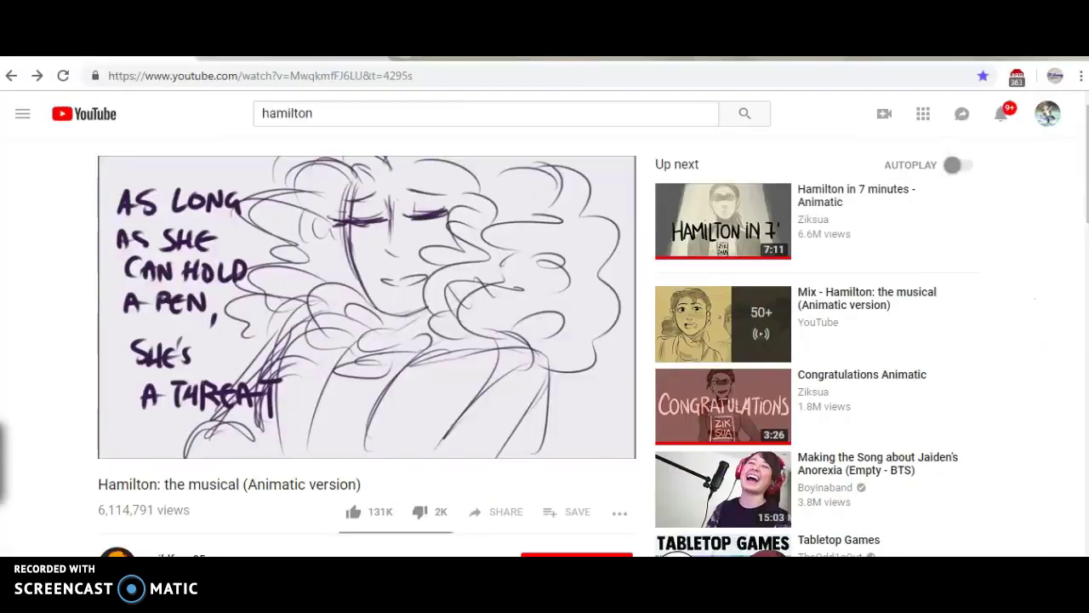
{"action": "key", "text": "alt+Tab"}
Step: Paint the narrow end of the headband at the temple dark brown
{"action": "left_click_drag", "start_coordinate": [995, 300], "coordinate": [980, 310]}
{"action": "mouse_move", "coordinate": [715, 263]}
{"action": "left_mouse_down"}
{"action": "mouse_move", "coordinate": [662, 332]}
{"action": "mouse_move", "coordinate": [770, 250]}
{"action": "left_mouse_up"}
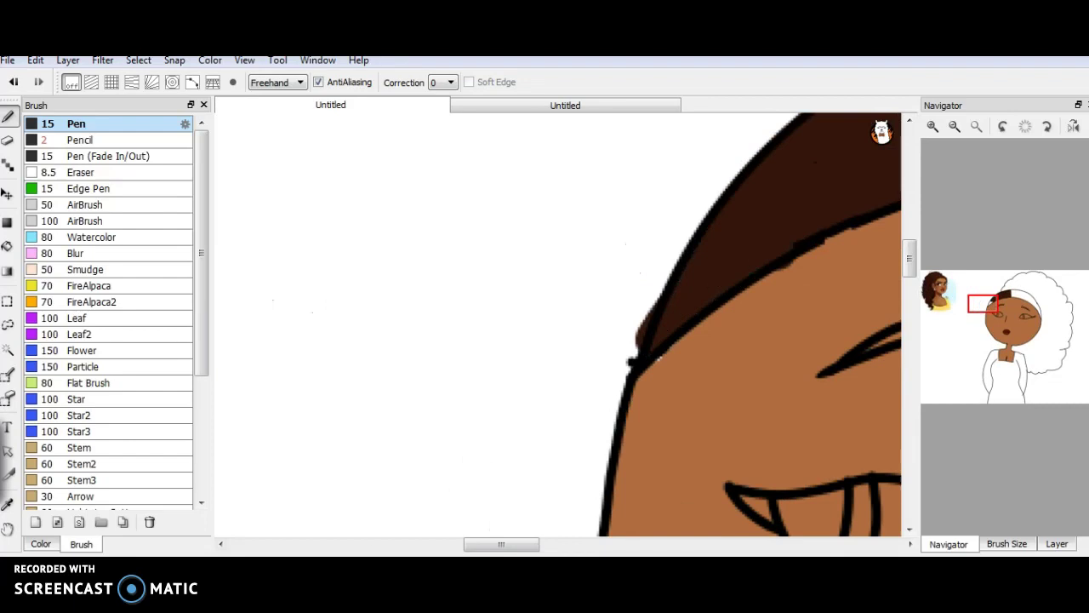
{"action": "key", "text": "alt+Tab"}
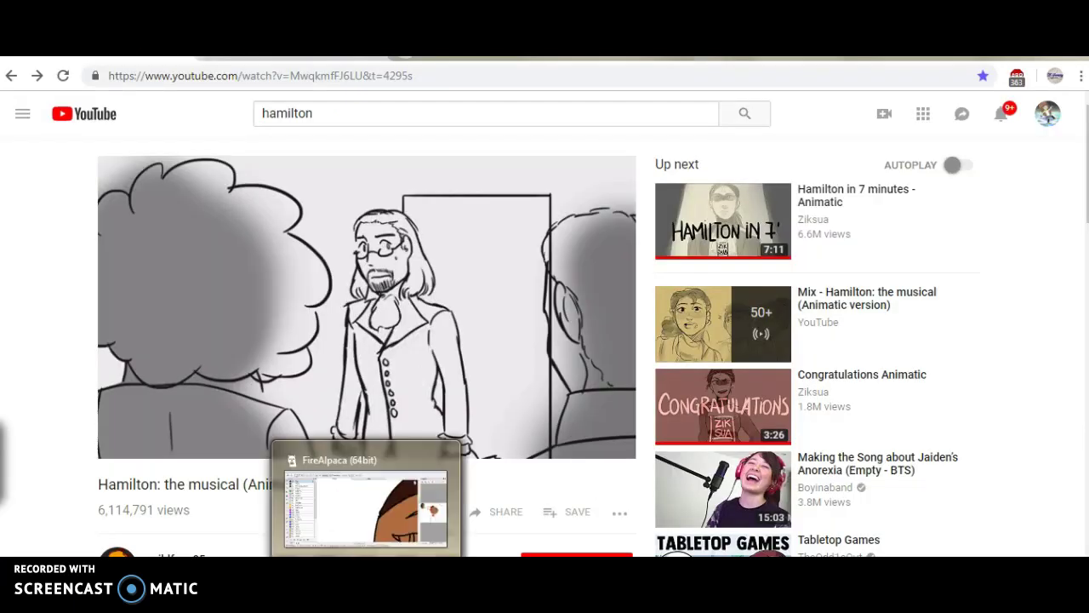
{"action": "left_click", "coordinate": [366, 578]}
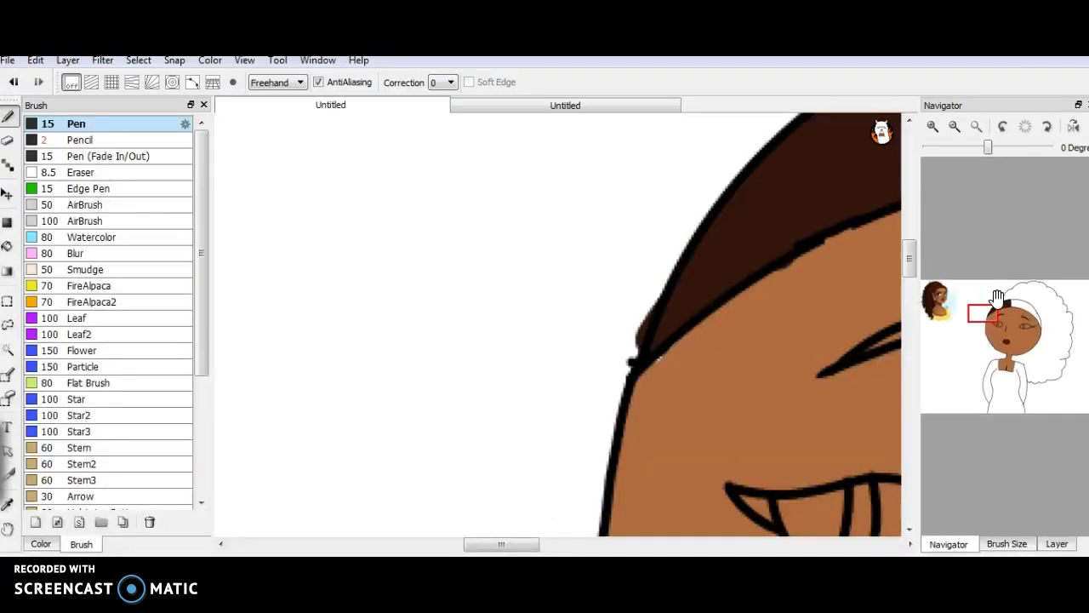
Step: Paint the front of the hair above the headband and the upper part of the headband's middle section dark brown
{"action": "mouse_move", "coordinate": [992, 300]}
{"action": "left_mouse_down"}
{"action": "mouse_move", "coordinate": [1038, 300]}
{"action": "mouse_move", "coordinate": [1011, 305]}
{"action": "left_mouse_up"}
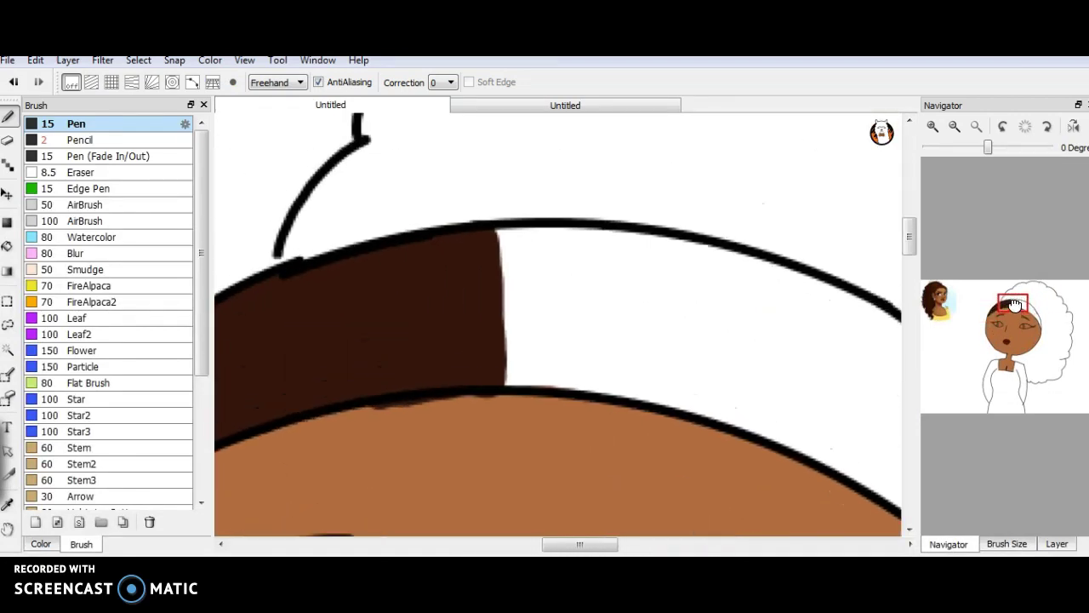
{"action": "left_click", "coordinate": [955, 126]}
{"action": "left_click", "coordinate": [954, 126]}
{"action": "mouse_move", "coordinate": [555, 299]}
{"action": "left_mouse_down"}
{"action": "mouse_move", "coordinate": [521, 313]}
{"action": "mouse_move", "coordinate": [504, 282]}
{"action": "mouse_move", "coordinate": [560, 270]}
{"action": "mouse_move", "coordinate": [614, 279]}
{"action": "mouse_move", "coordinate": [766, 328]}
{"action": "mouse_move", "coordinate": [672, 337]}
{"action": "mouse_move", "coordinate": [770, 273]}
{"action": "mouse_move", "coordinate": [655, 323]}
{"action": "mouse_move", "coordinate": [671, 281]}
{"action": "mouse_move", "coordinate": [604, 309]}
{"action": "mouse_move", "coordinate": [720, 201]}
{"action": "mouse_move", "coordinate": [540, 268]}
{"action": "mouse_move", "coordinate": [608, 182]}
{"action": "mouse_move", "coordinate": [490, 260]}
{"action": "mouse_move", "coordinate": [404, 255]}
{"action": "mouse_move", "coordinate": [359, 274]}
{"action": "left_mouse_up"}
{"action": "left_click_drag", "start_coordinate": [392, 230], "coordinate": [425, 191]}
{"action": "mouse_move", "coordinate": [419, 183]}
{"action": "left_mouse_down"}
{"action": "mouse_move", "coordinate": [446, 146]}
{"action": "mouse_move", "coordinate": [480, 127]}
{"action": "mouse_move", "coordinate": [405, 180]}
{"action": "mouse_move", "coordinate": [443, 137]}
{"action": "mouse_move", "coordinate": [480, 120]}
{"action": "mouse_move", "coordinate": [498, 116]}
{"action": "mouse_move", "coordinate": [443, 164]}
{"action": "mouse_move", "coordinate": [443, 184]}
{"action": "mouse_move", "coordinate": [500, 126]}
{"action": "mouse_move", "coordinate": [510, 139]}
{"action": "mouse_move", "coordinate": [555, 118]}
{"action": "mouse_move", "coordinate": [563, 151]}
{"action": "mouse_move", "coordinate": [581, 149]}
{"action": "mouse_move", "coordinate": [633, 109]}
{"action": "mouse_move", "coordinate": [658, 121]}
{"action": "mouse_move", "coordinate": [695, 99]}
{"action": "mouse_move", "coordinate": [747, 102]}
{"action": "mouse_move", "coordinate": [774, 244]}
{"action": "mouse_move", "coordinate": [786, 249]}
{"action": "mouse_move", "coordinate": [814, 164]}
{"action": "mouse_move", "coordinate": [811, 298]}
{"action": "mouse_move", "coordinate": [789, 260]}
{"action": "mouse_move", "coordinate": [808, 412]}
{"action": "mouse_move", "coordinate": [741, 349]}
{"action": "mouse_move", "coordinate": [743, 386]}
{"action": "mouse_move", "coordinate": [689, 370]}
{"action": "mouse_move", "coordinate": [646, 323]}
{"action": "mouse_move", "coordinate": [603, 316]}
{"action": "mouse_move", "coordinate": [504, 333]}
{"action": "left_mouse_up"}
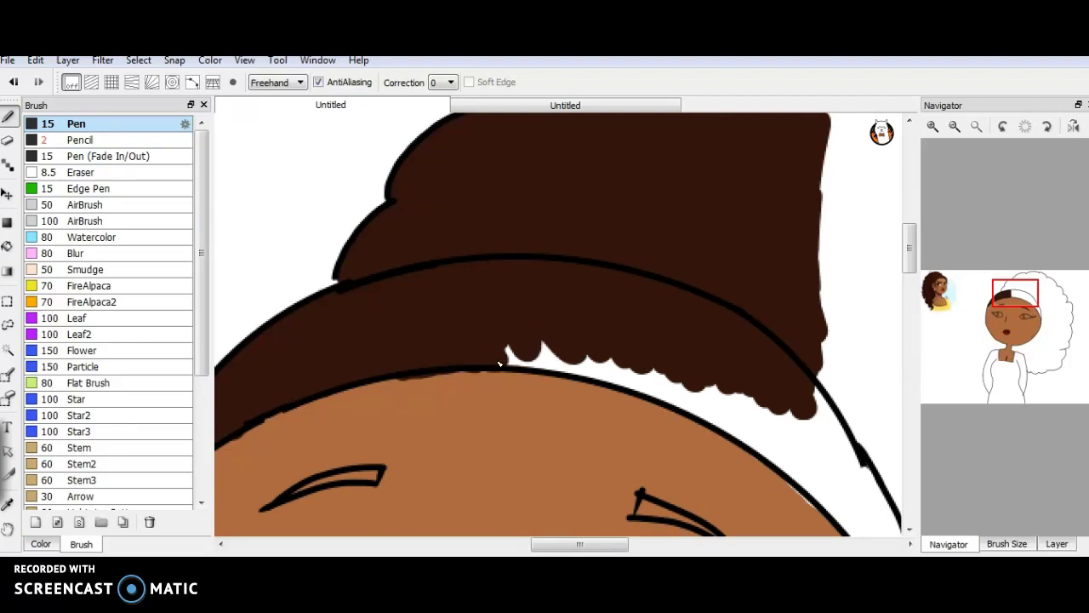
Step: Fill the white gaps along the forehead line and paint the rest of the headband dark brown down to its far tip
{"action": "mouse_move", "coordinate": [554, 366]}
{"action": "left_mouse_down"}
{"action": "mouse_move", "coordinate": [640, 381]}
{"action": "mouse_move", "coordinate": [746, 425]}
{"action": "left_mouse_up"}
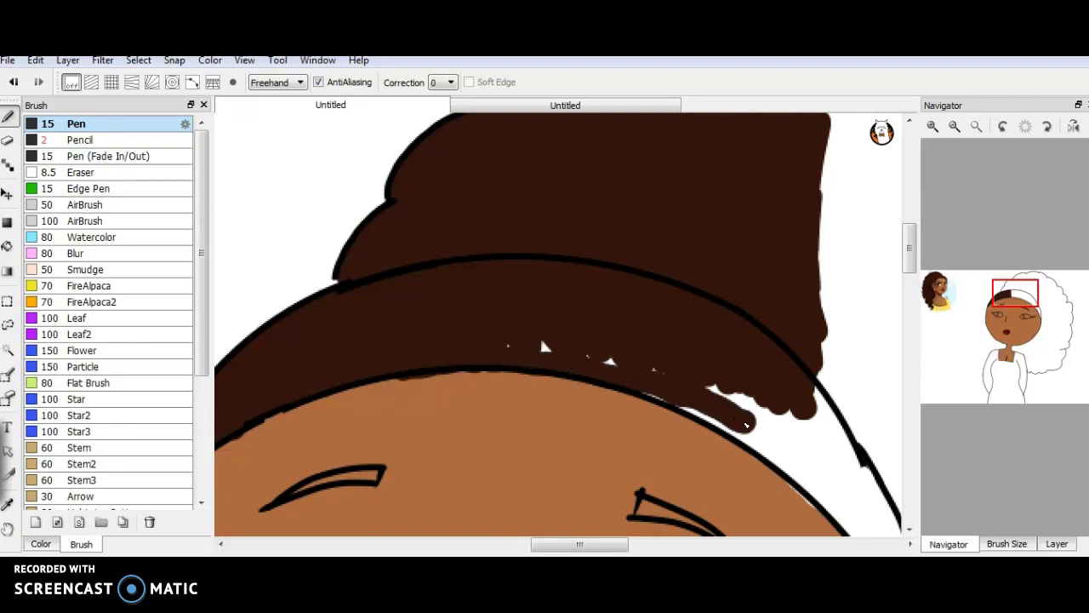
{"action": "left_click_drag", "start_coordinate": [508, 345], "coordinate": [645, 359]}
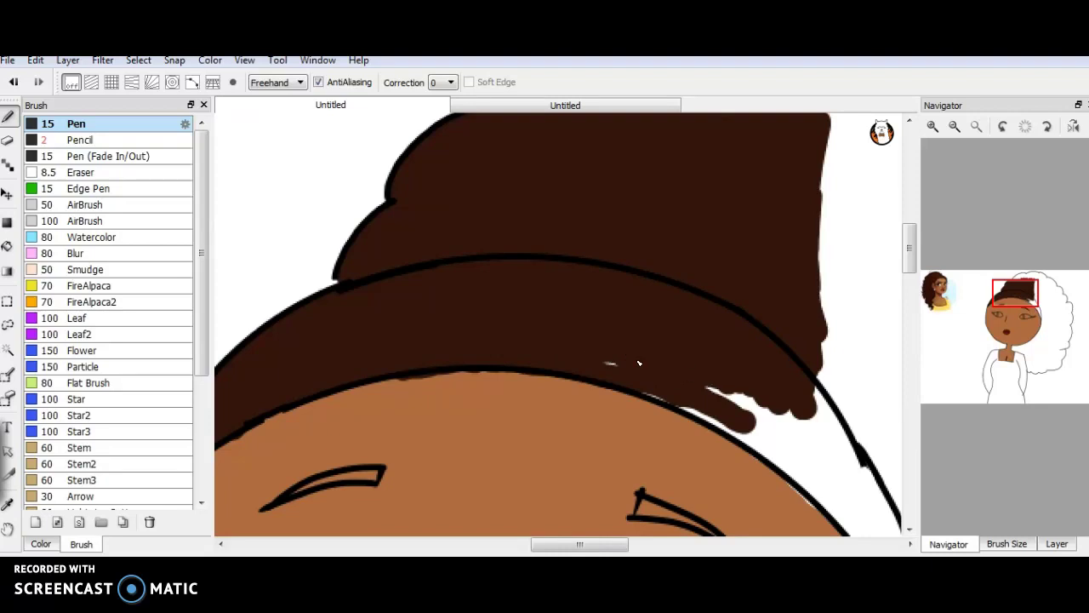
{"action": "mouse_move", "coordinate": [718, 421]}
{"action": "left_mouse_down"}
{"action": "mouse_move", "coordinate": [889, 557]}
{"action": "mouse_move", "coordinate": [865, 529]}
{"action": "mouse_move", "coordinate": [883, 544]}
{"action": "mouse_move", "coordinate": [883, 516]}
{"action": "mouse_move", "coordinate": [846, 480]}
{"action": "mouse_move", "coordinate": [809, 395]}
{"action": "left_mouse_up"}
{"action": "left_click_drag", "start_coordinate": [856, 461], "coordinate": [893, 516]}
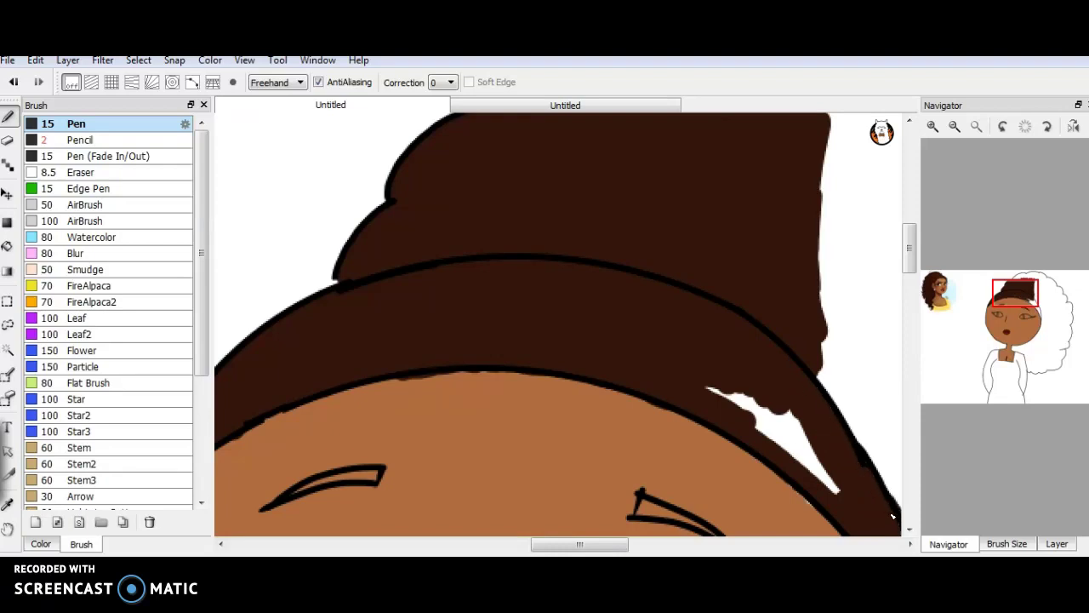
{"action": "mouse_move", "coordinate": [828, 452]}
{"action": "left_mouse_down"}
{"action": "mouse_move", "coordinate": [761, 401]}
{"action": "mouse_move", "coordinate": [834, 491]}
{"action": "mouse_move", "coordinate": [720, 386]}
{"action": "left_mouse_up"}
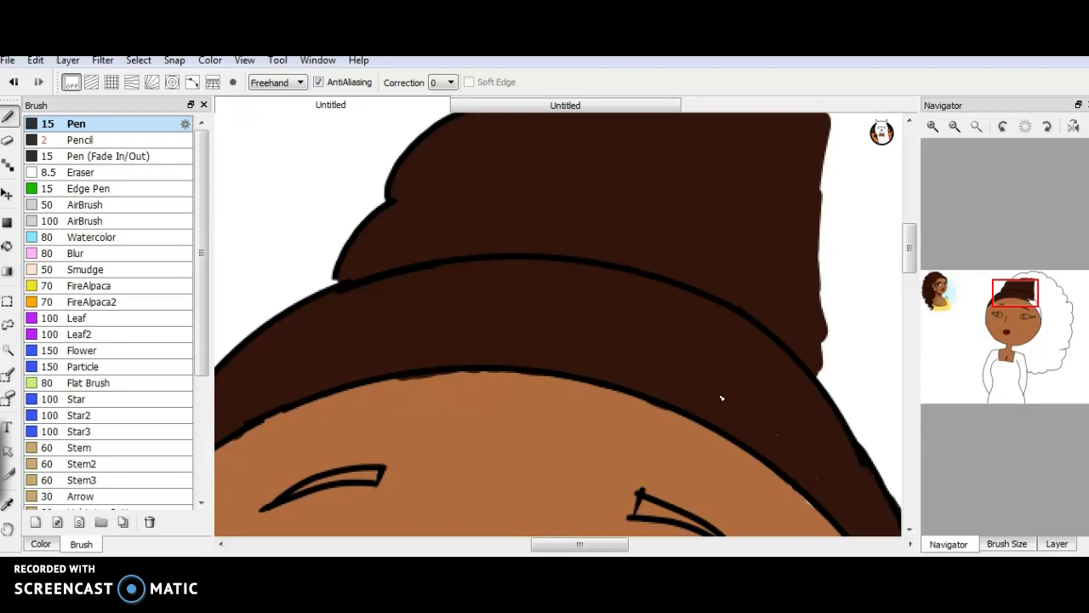
{"action": "left_click_drag", "start_coordinate": [969, 279], "coordinate": [971, 301]}
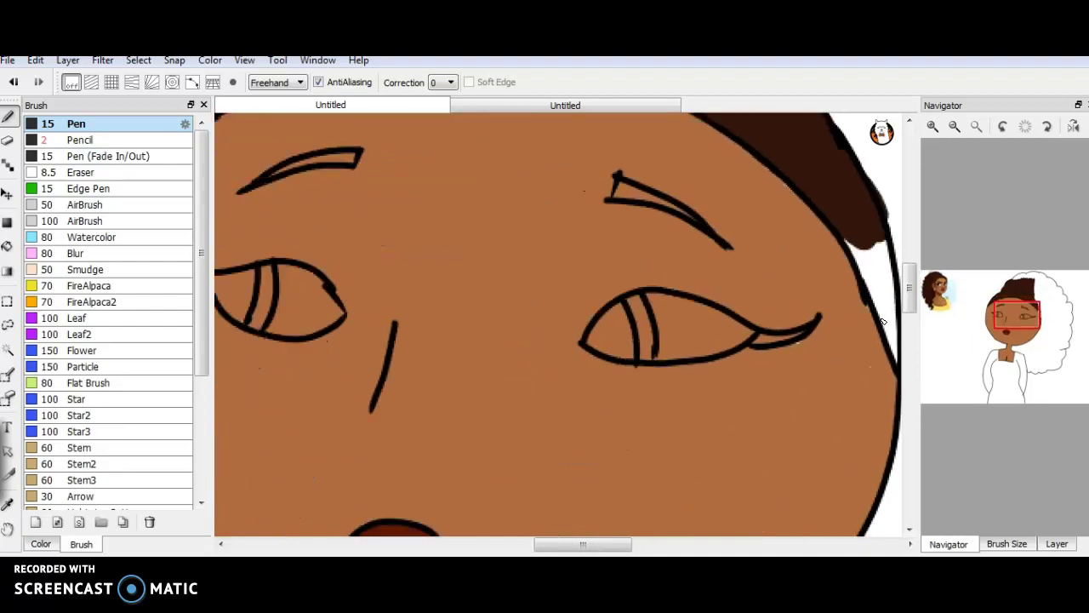
{"action": "left_click_drag", "start_coordinate": [866, 252], "coordinate": [895, 347]}
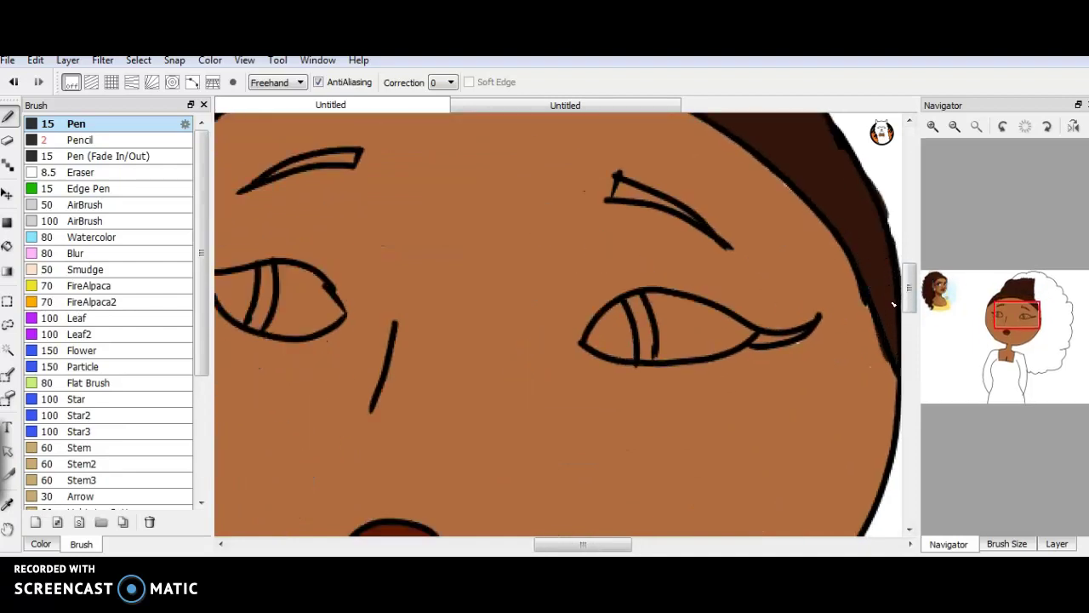
Step: Paint a dark brown patch inside the big curls and bucket-fill the remaining white hair with the same colour
{"action": "left_click_drag", "start_coordinate": [1015, 325], "coordinate": [1049, 311]}
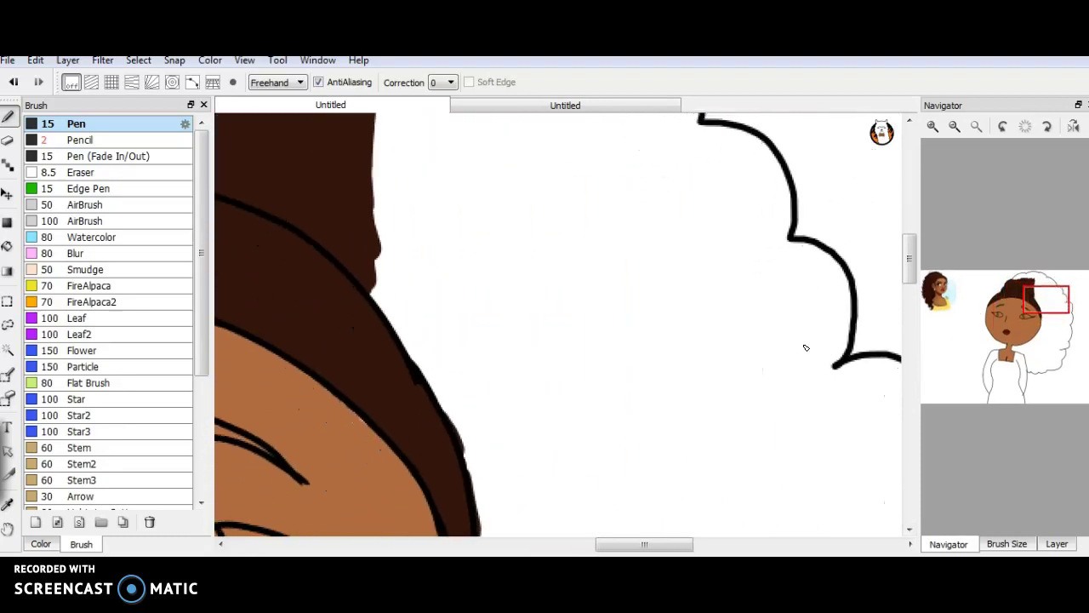
{"action": "mouse_move", "coordinate": [626, 356]}
{"action": "left_mouse_down"}
{"action": "mouse_move", "coordinate": [662, 328]}
{"action": "mouse_move", "coordinate": [638, 459]}
{"action": "left_mouse_up"}
{"action": "mouse_move", "coordinate": [624, 374]}
{"action": "left_mouse_down"}
{"action": "mouse_move", "coordinate": [573, 340]}
{"action": "mouse_move", "coordinate": [647, 440]}
{"action": "mouse_move", "coordinate": [595, 348]}
{"action": "mouse_move", "coordinate": [585, 401]}
{"action": "mouse_move", "coordinate": [634, 336]}
{"action": "mouse_move", "coordinate": [656, 342]}
{"action": "mouse_move", "coordinate": [691, 417]}
{"action": "mouse_move", "coordinate": [702, 399]}
{"action": "mouse_move", "coordinate": [659, 459]}
{"action": "mouse_move", "coordinate": [715, 375]}
{"action": "mouse_move", "coordinate": [694, 345]}
{"action": "mouse_move", "coordinate": [723, 394]}
{"action": "mouse_move", "coordinate": [685, 294]}
{"action": "mouse_move", "coordinate": [657, 260]}
{"action": "mouse_move", "coordinate": [555, 326]}
{"action": "mouse_move", "coordinate": [632, 475]}
{"action": "left_mouse_up"}
{"action": "mouse_move", "coordinate": [550, 320]}
{"action": "left_mouse_down"}
{"action": "mouse_move", "coordinate": [589, 418]}
{"action": "mouse_move", "coordinate": [635, 481]}
{"action": "mouse_move", "coordinate": [557, 332]}
{"action": "left_mouse_up"}
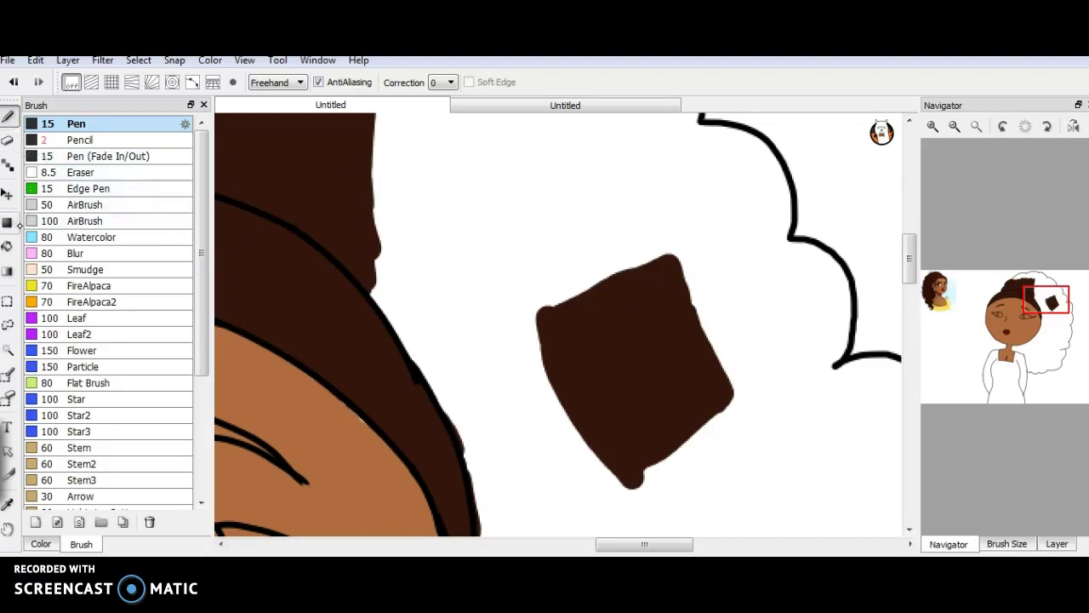
{"action": "left_click", "coordinate": [8, 246]}
{"action": "left_click", "coordinate": [607, 204]}
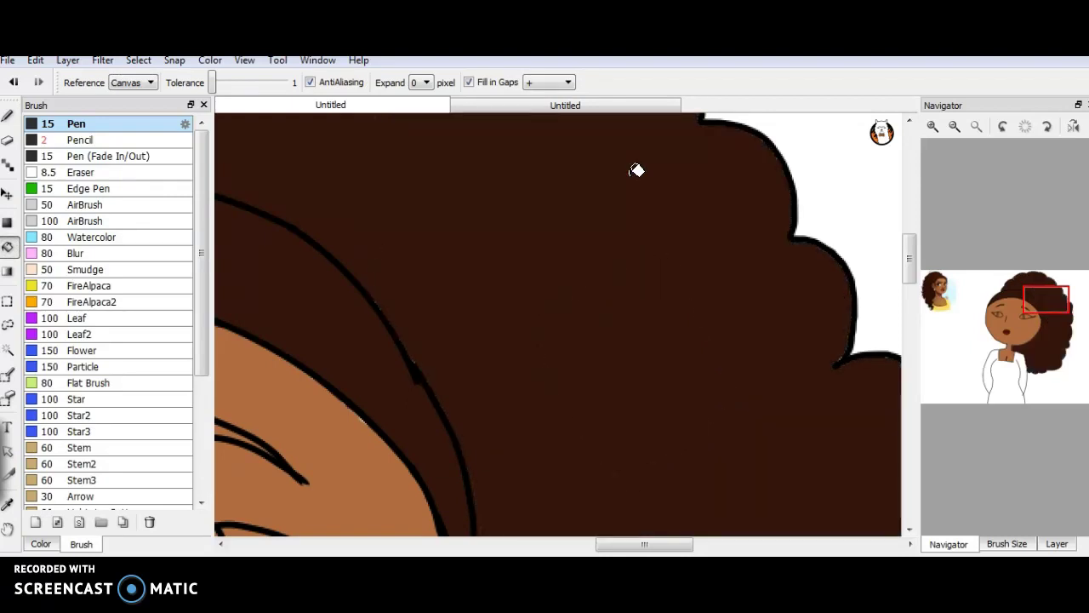
{"action": "left_click", "coordinate": [8, 116]}
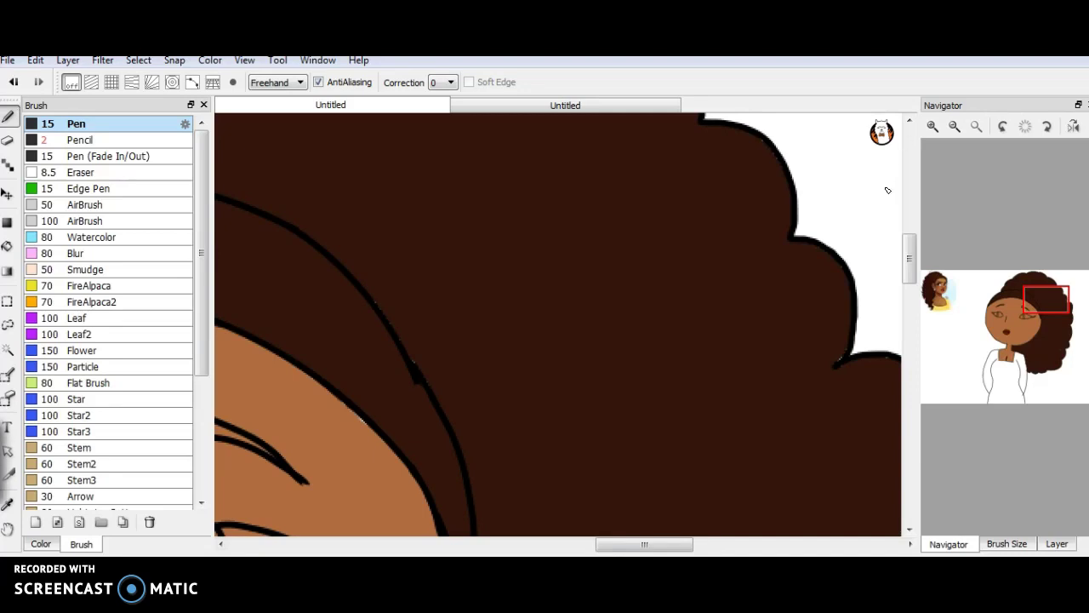
Step: Check the filled hair against the whole drawing and pick up a slightly lighter brown from the reference portrait's hair
{"action": "left_click_drag", "start_coordinate": [1046, 301], "coordinate": [1010, 290]}
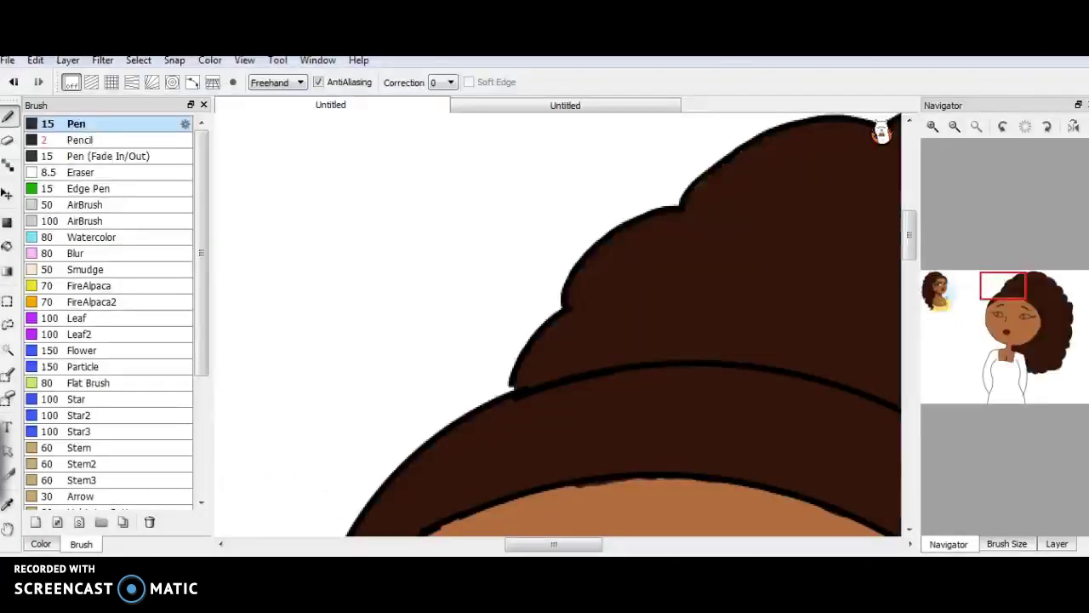
{"action": "left_click_drag", "start_coordinate": [1013, 295], "coordinate": [1039, 326]}
{"action": "left_click", "coordinate": [955, 126]}
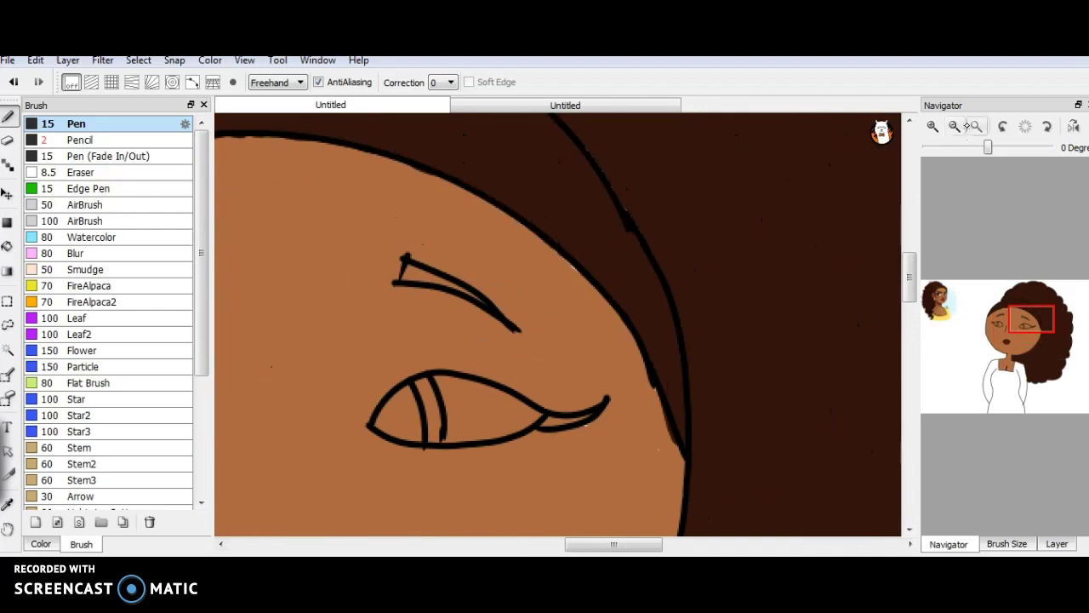
{"action": "left_click", "coordinate": [955, 125]}
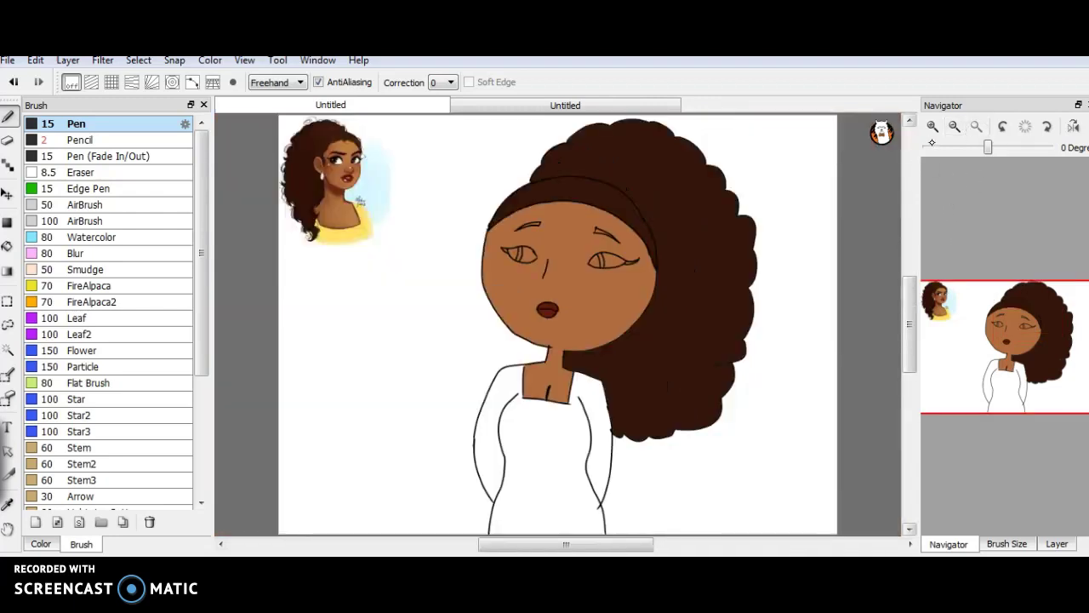
{"action": "left_click", "coordinate": [933, 126]}
{"action": "left_click", "coordinate": [933, 126]}
{"action": "left_click", "coordinate": [933, 126]}
{"action": "left_click", "coordinate": [933, 126]}
{"action": "left_click_drag", "start_coordinate": [1008, 287], "coordinate": [947, 291]}
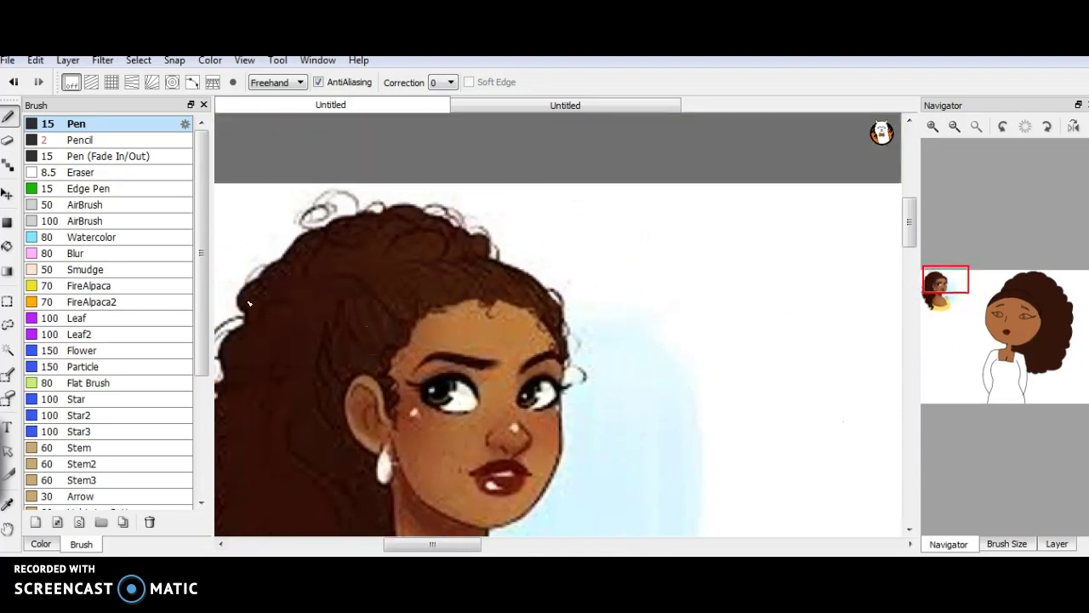
Step: Bucket-fill the girl's hair and headband with the slightly lighter brown
{"action": "mouse_move", "coordinate": [945, 280]}
{"action": "left_mouse_down"}
{"action": "mouse_move", "coordinate": [1046, 315]}
{"action": "mouse_move", "coordinate": [1048, 339]}
{"action": "left_mouse_up"}
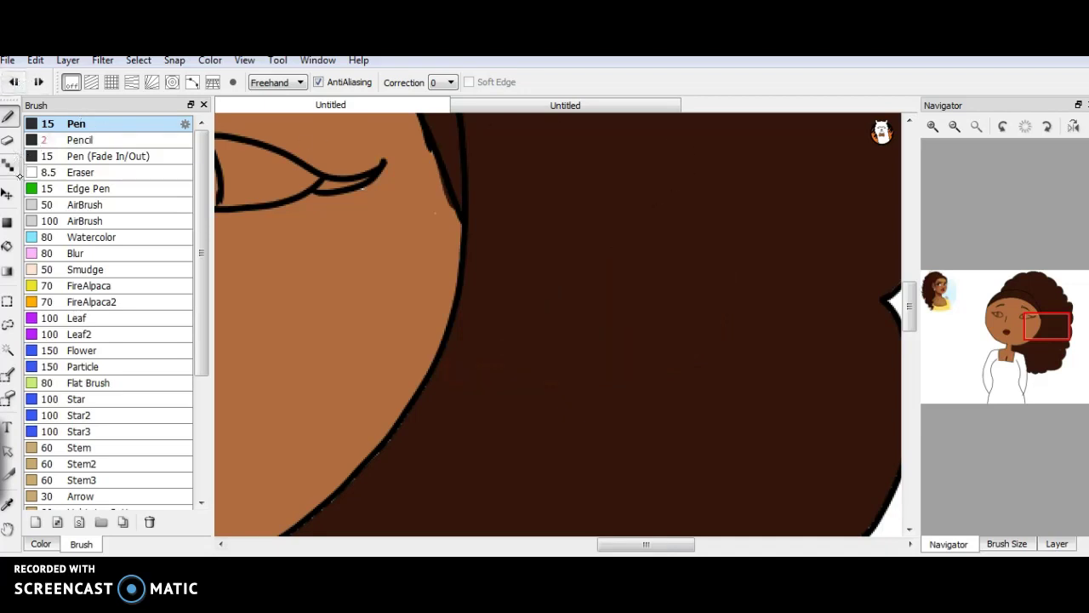
{"action": "left_click", "coordinate": [8, 247]}
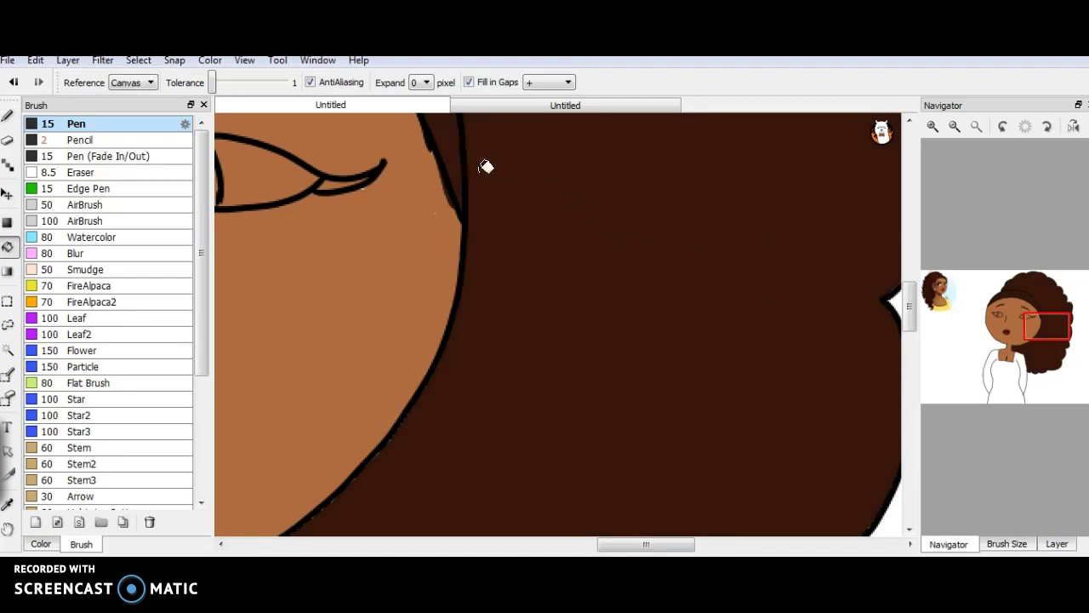
{"action": "left_click_drag", "start_coordinate": [1050, 332], "coordinate": [1026, 301]}
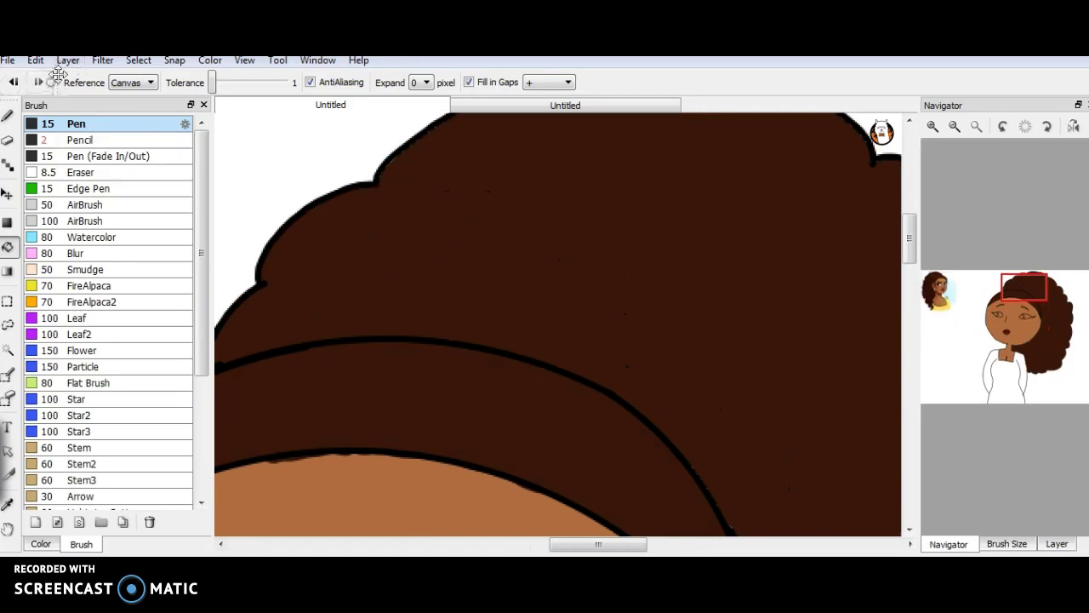
Step: Draw darker brown shadow lines across the headband near the temple and the lower hair, and fill the areas below them
{"action": "mouse_move", "coordinate": [1026, 303]}
{"action": "left_mouse_down"}
{"action": "mouse_move", "coordinate": [974, 289]}
{"action": "mouse_move", "coordinate": [945, 302]}
{"action": "mouse_move", "coordinate": [942, 286]}
{"action": "mouse_move", "coordinate": [1043, 306]}
{"action": "left_mouse_up"}
{"action": "key", "text": "b"}
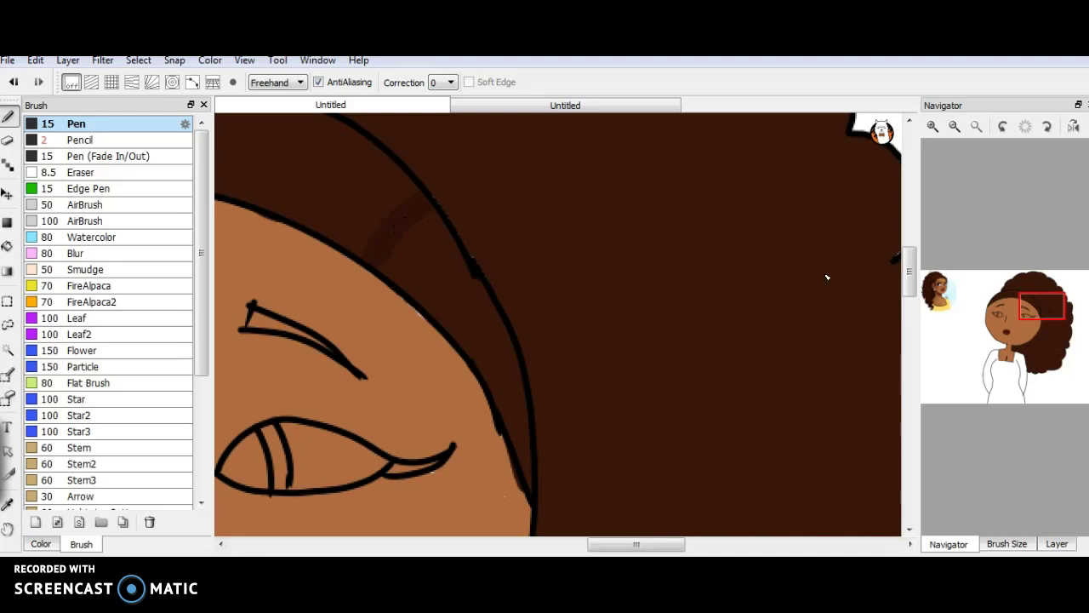
{"action": "left_click_drag", "start_coordinate": [1040, 315], "coordinate": [1037, 362]}
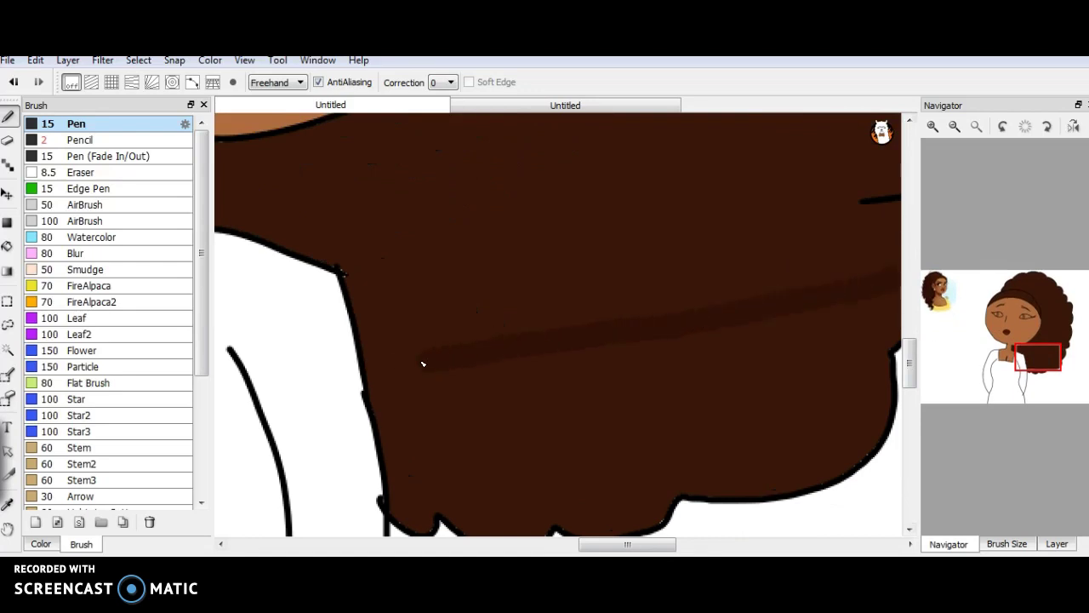
{"action": "left_click_drag", "start_coordinate": [1021, 340], "coordinate": [1049, 355]}
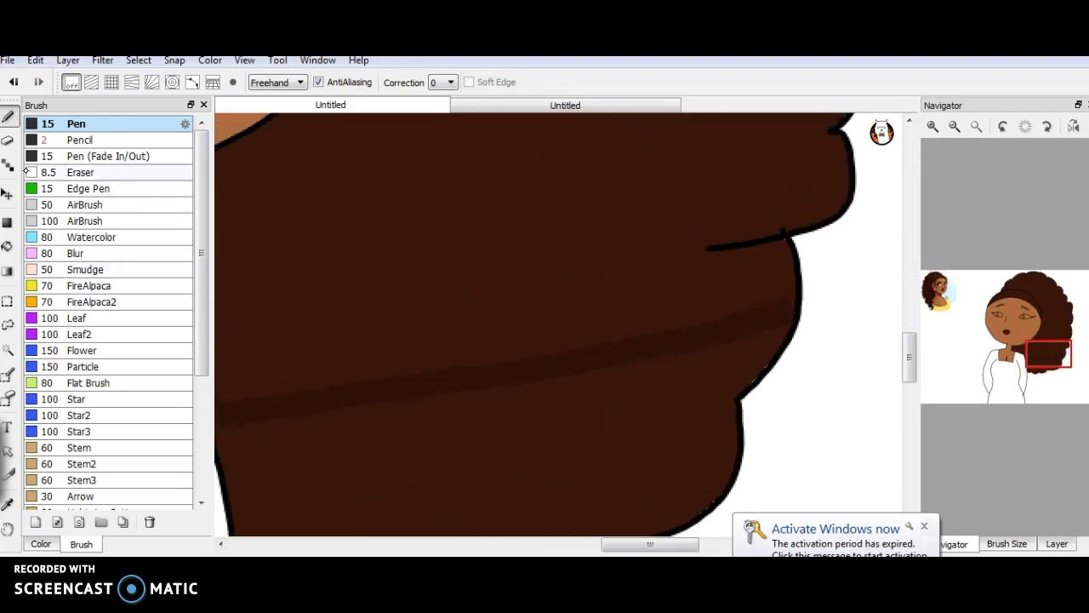
{"action": "left_click", "coordinate": [10, 247]}
{"action": "left_click", "coordinate": [559, 416]}
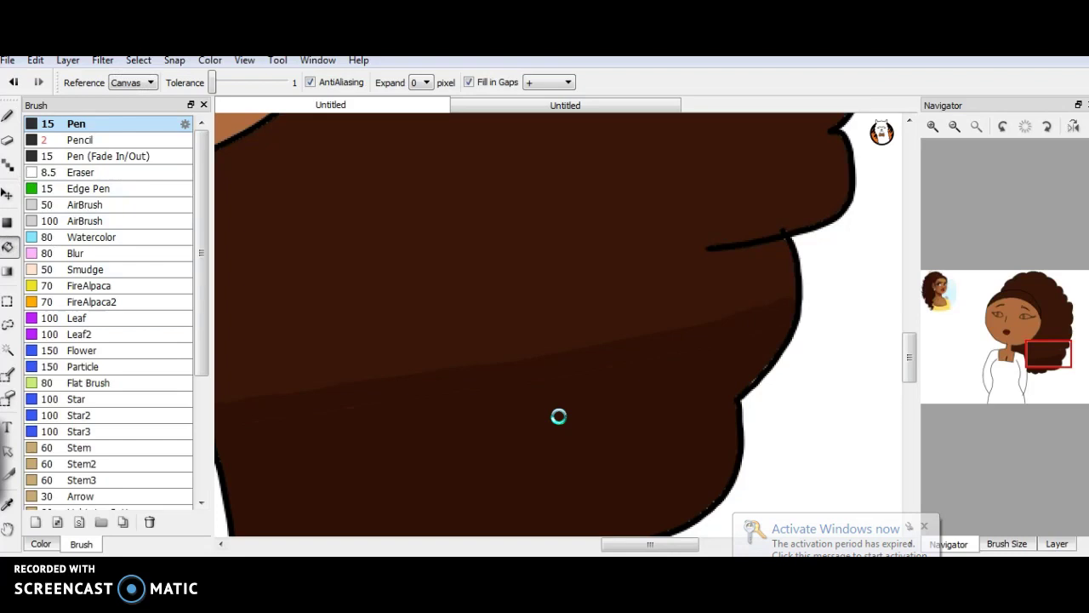
{"action": "left_click_drag", "start_coordinate": [1009, 360], "coordinate": [1028, 307]}
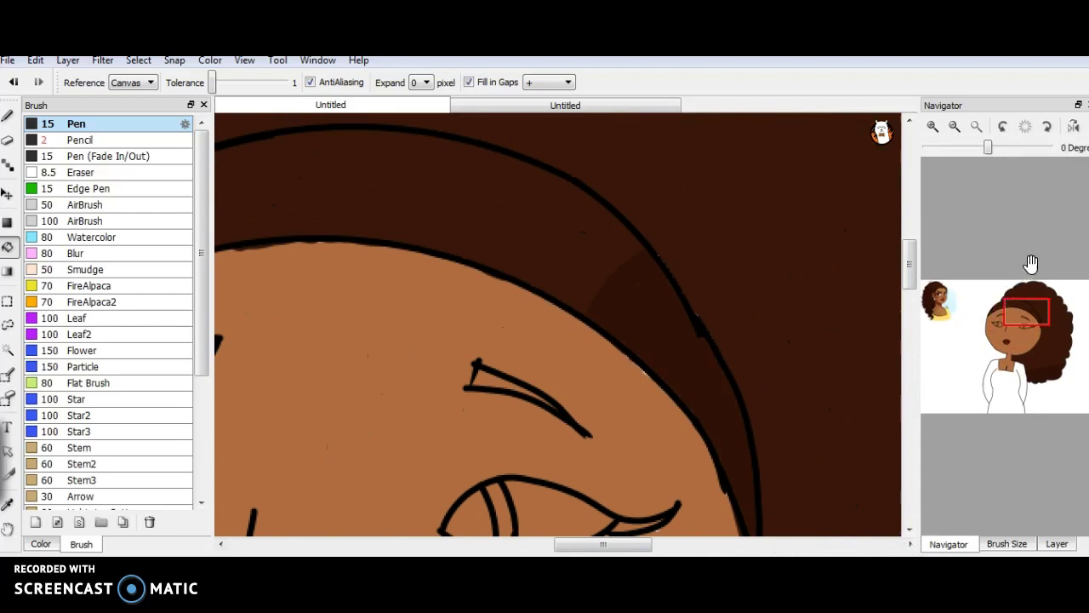
Step: Extend the hair shadow with a higher diagonal line from the shoulder to the outer curls and fill below it
{"action": "left_click_drag", "start_coordinate": [1024, 313], "coordinate": [1049, 356]}
{"action": "left_click", "coordinate": [955, 126]}
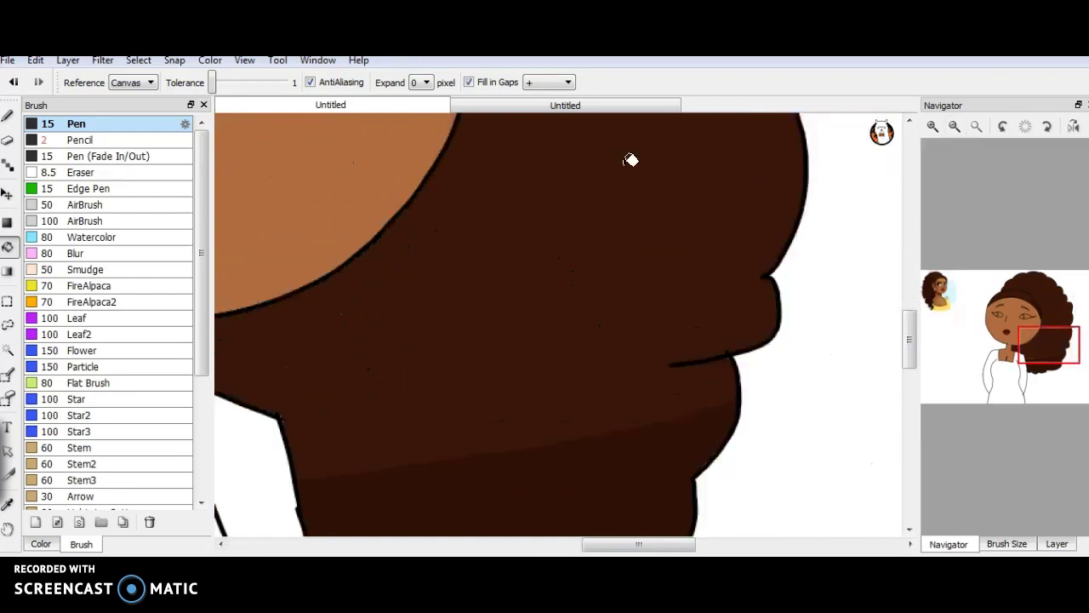
{"action": "key", "text": "b"}
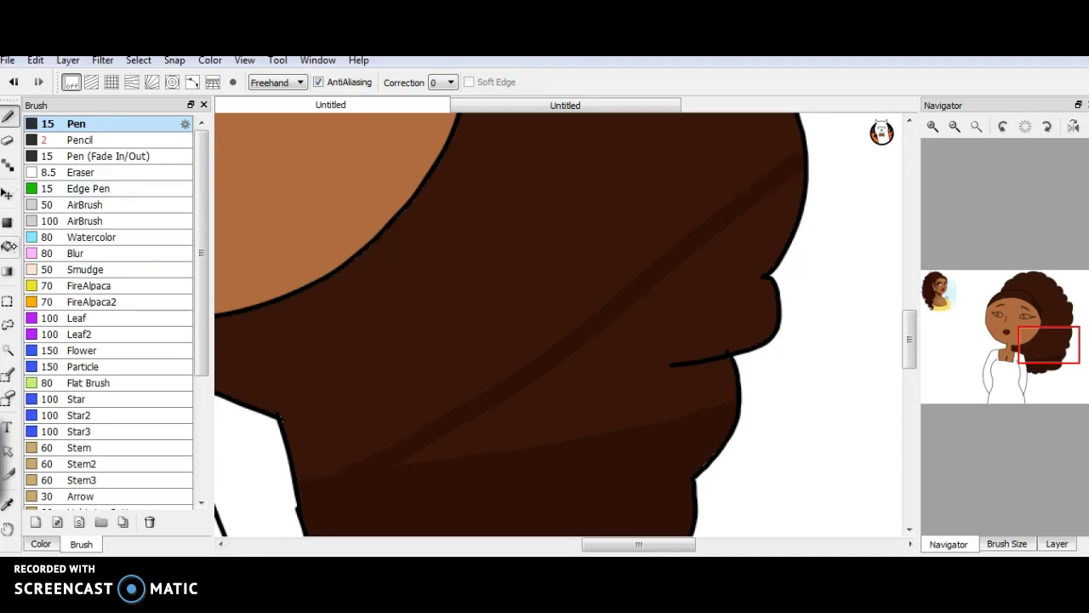
{"action": "key", "text": "g"}
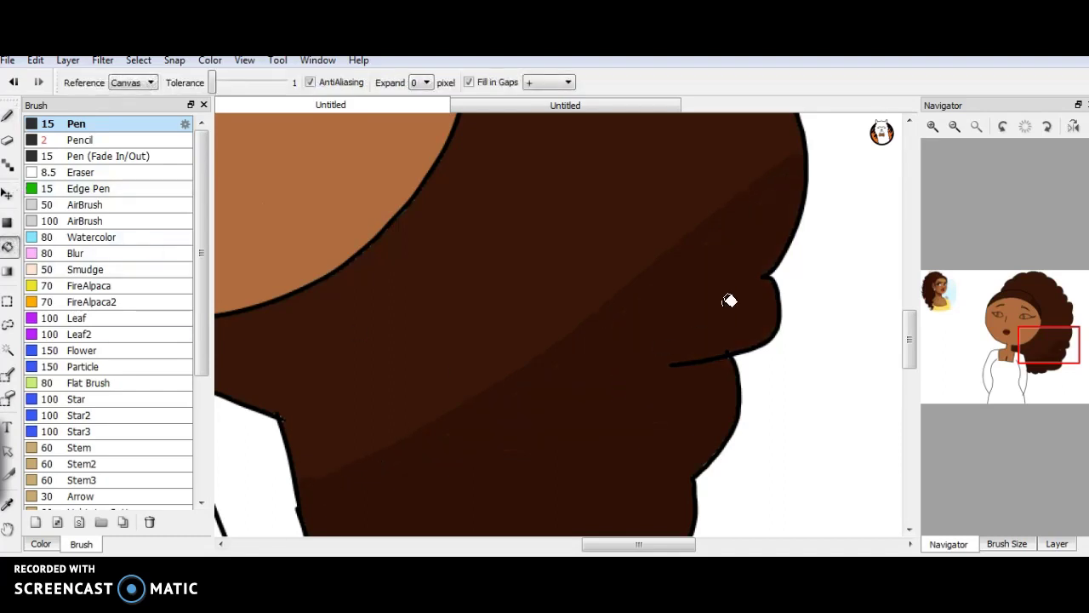
Step: Zoom in on the reference portrait's eyes and pick up the dark grey iris colour
{"action": "mouse_move", "coordinate": [1051, 343]}
{"action": "left_mouse_down"}
{"action": "mouse_move", "coordinate": [1036, 297]}
{"action": "mouse_move", "coordinate": [1015, 307]}
{"action": "mouse_move", "coordinate": [927, 302]}
{"action": "mouse_move", "coordinate": [978, 308]}
{"action": "mouse_move", "coordinate": [997, 345]}
{"action": "mouse_move", "coordinate": [915, 263]}
{"action": "left_mouse_up"}
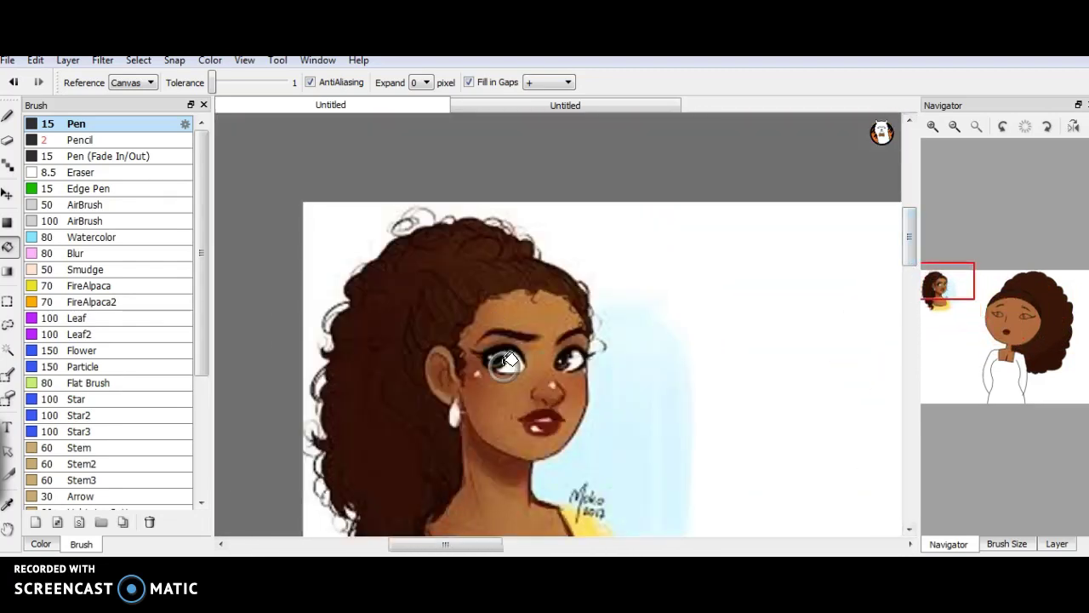
{"action": "scroll", "coordinate": [836, 161], "scroll_direction": "up", "scroll_amount": 5}
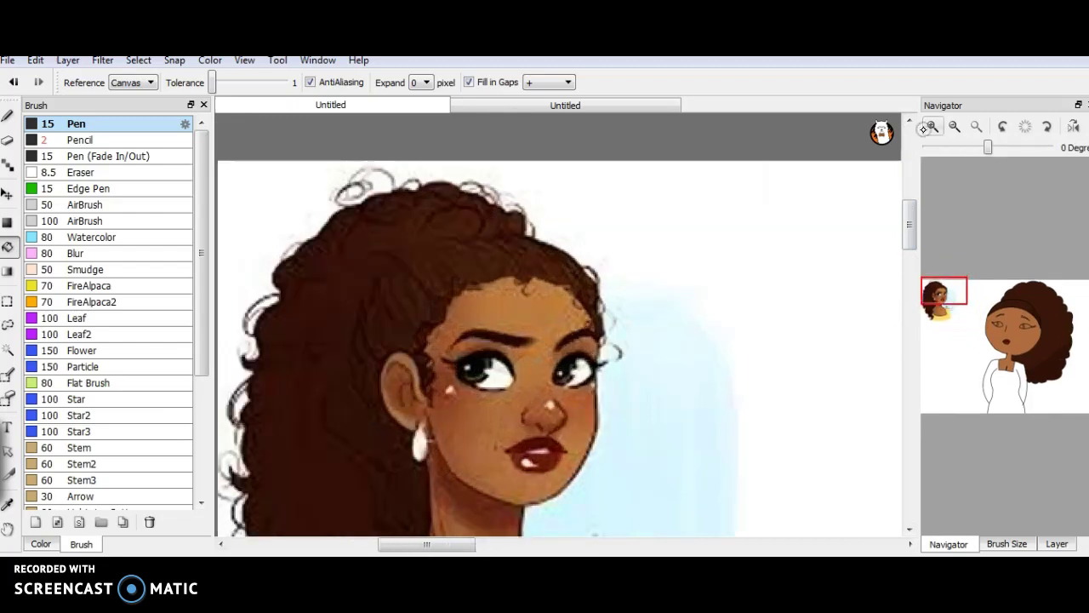
{"action": "scroll", "coordinate": [621, 503], "scroll_direction": "down", "scroll_amount": 2}
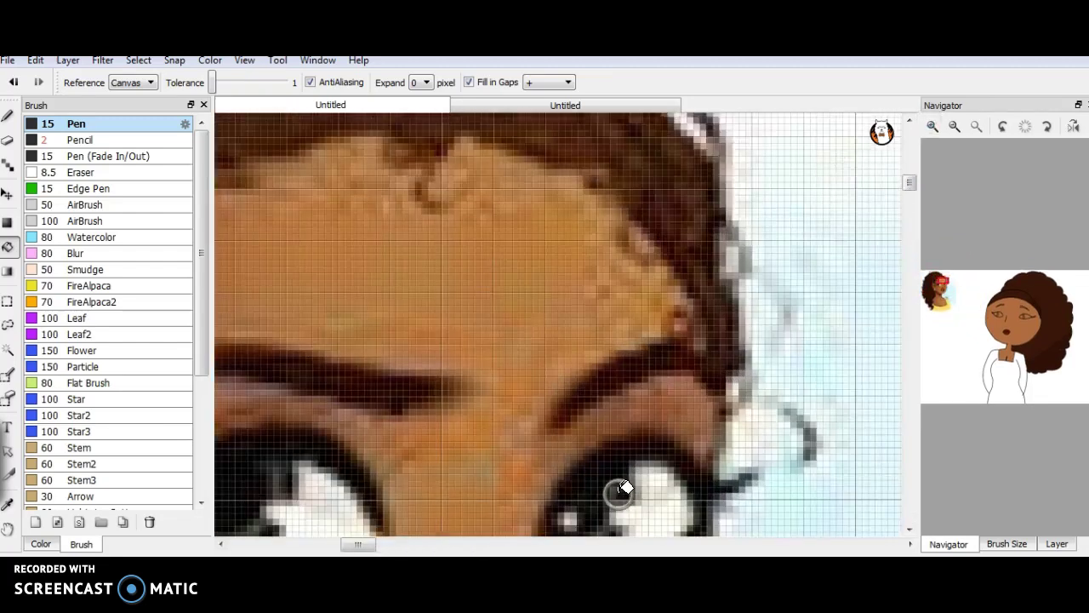
Step: Paint the irises of both of the girl's eyes dark grey with the Pen
{"action": "mouse_move", "coordinate": [931, 382]}
{"action": "left_mouse_down"}
{"action": "mouse_move", "coordinate": [1012, 323]}
{"action": "mouse_move", "coordinate": [932, 293]}
{"action": "mouse_move", "coordinate": [970, 324]}
{"action": "mouse_move", "coordinate": [995, 322]}
{"action": "left_mouse_up"}
{"action": "left_click", "coordinate": [8, 116]}
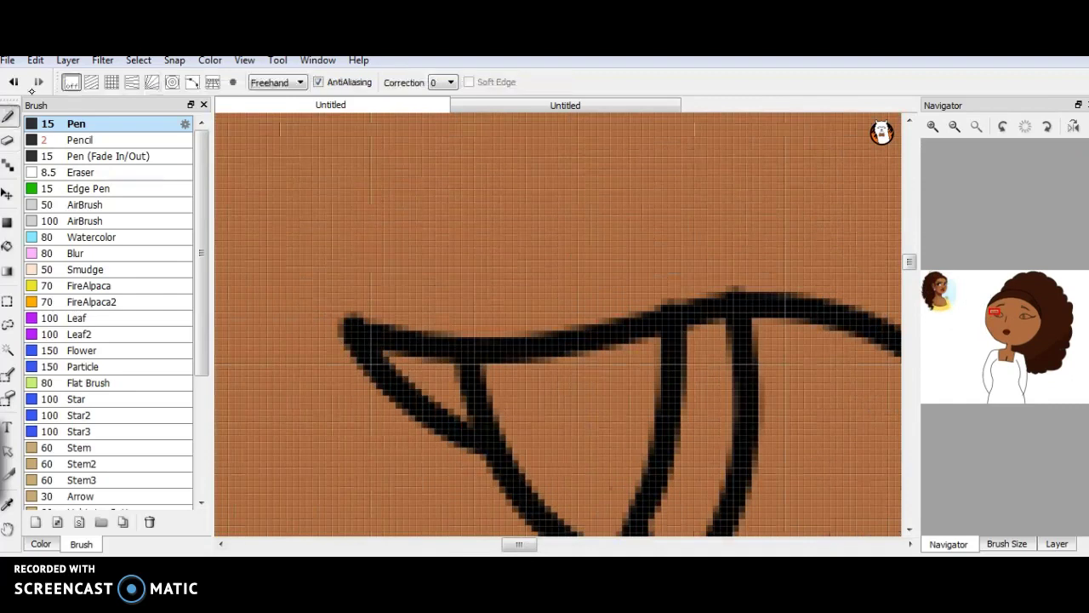
{"action": "mouse_move", "coordinate": [698, 352]}
{"action": "left_mouse_down"}
{"action": "mouse_move", "coordinate": [700, 437]}
{"action": "mouse_move", "coordinate": [686, 503]}
{"action": "left_mouse_up"}
{"action": "left_click_drag", "start_coordinate": [996, 328], "coordinate": [990, 329]}
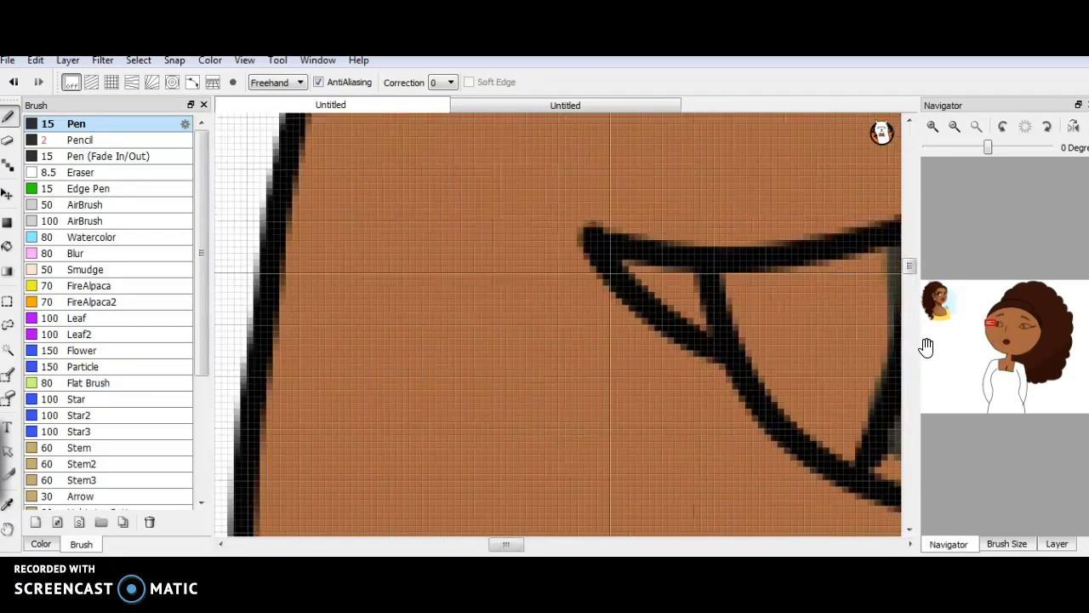
{"action": "left_click", "coordinate": [955, 126]}
{"action": "left_click", "coordinate": [955, 126]}
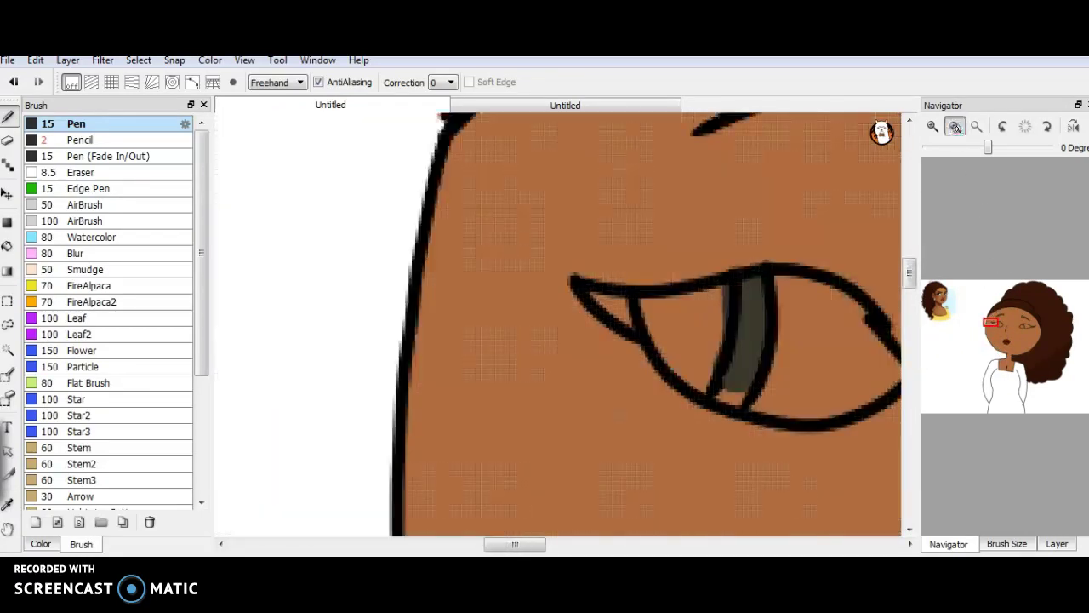
{"action": "mouse_move", "coordinate": [991, 322]}
{"action": "left_mouse_down"}
{"action": "mouse_move", "coordinate": [1008, 339]}
{"action": "mouse_move", "coordinate": [1022, 326]}
{"action": "left_mouse_up"}
{"action": "mouse_move", "coordinate": [613, 207]}
{"action": "left_mouse_down"}
{"action": "mouse_move", "coordinate": [599, 197]}
{"action": "mouse_move", "coordinate": [614, 287]}
{"action": "left_mouse_up"}
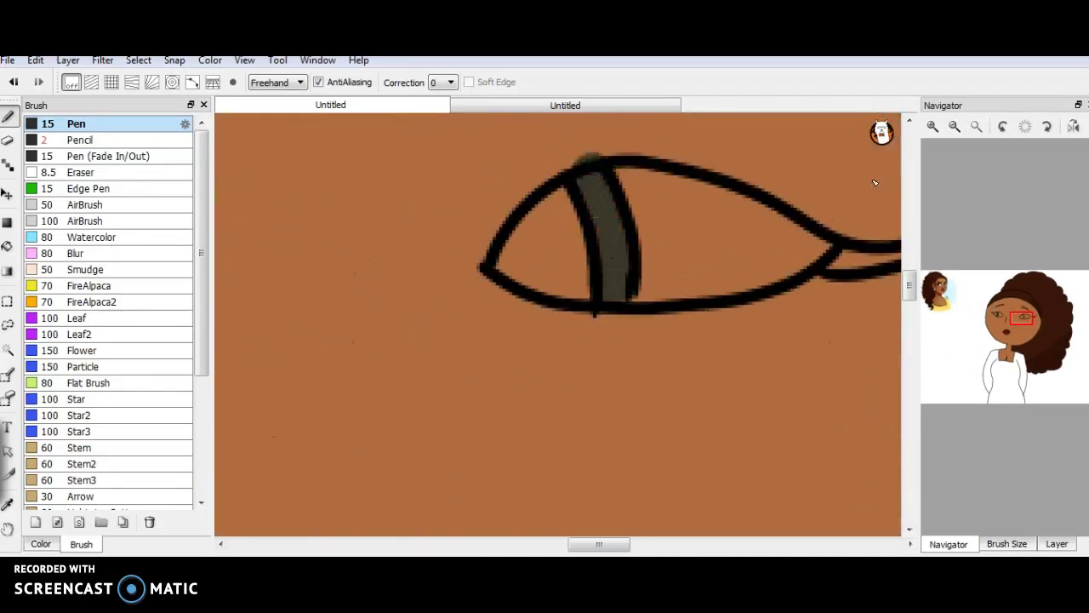
Step: Set the colour to white (255, 255, 255) and paint the larger eye-white area beside the second eye's iris
{"action": "left_click", "coordinate": [41, 544]}
{"action": "left_click", "coordinate": [88, 119]}
{"action": "mouse_move", "coordinate": [673, 231]}
{"action": "left_mouse_down"}
{"action": "mouse_move", "coordinate": [636, 188]}
{"action": "mouse_move", "coordinate": [807, 246]}
{"action": "mouse_move", "coordinate": [725, 279]}
{"action": "mouse_move", "coordinate": [658, 285]}
{"action": "mouse_move", "coordinate": [660, 239]}
{"action": "mouse_move", "coordinate": [728, 231]}
{"action": "left_mouse_up"}
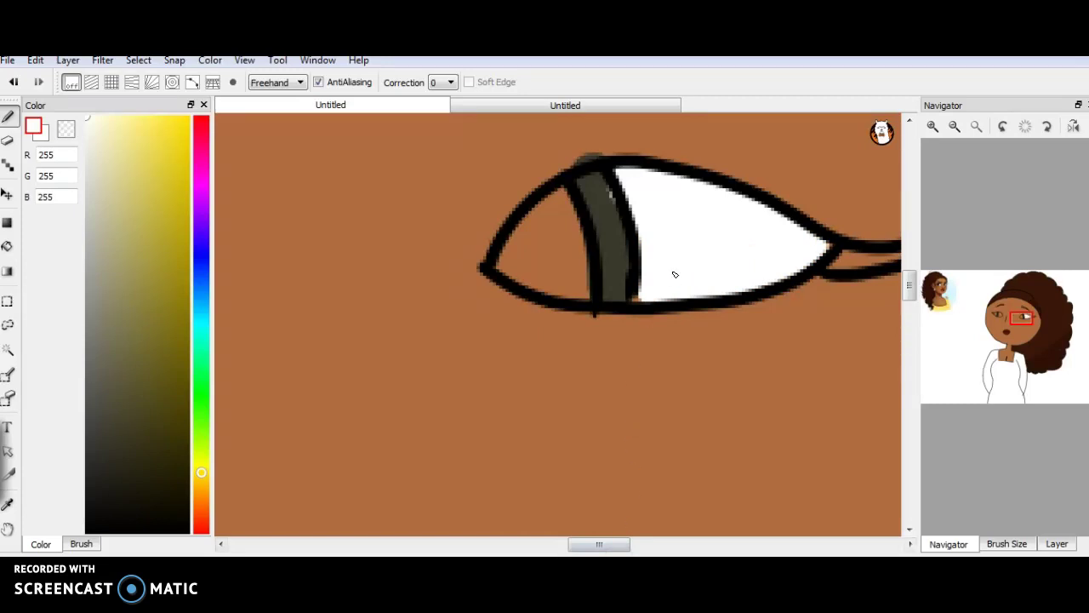
Step: Touch up the second eye's white area with white along the edge of the iris
{"action": "left_click_drag", "start_coordinate": [671, 235], "coordinate": [636, 308]}
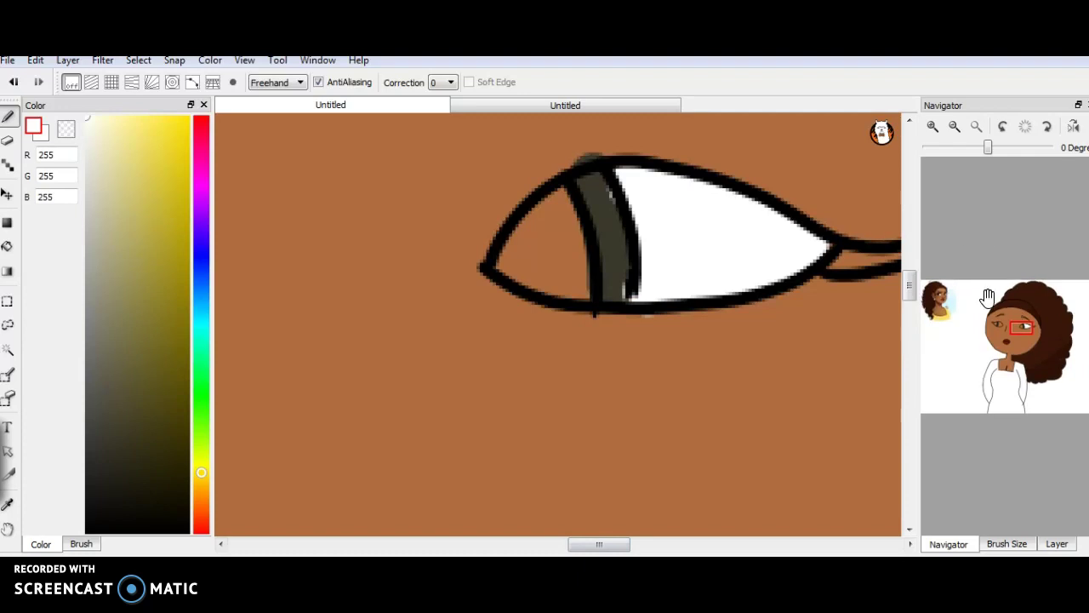
{"action": "mouse_move", "coordinate": [1024, 326]}
{"action": "left_mouse_down"}
{"action": "mouse_move", "coordinate": [945, 284]}
{"action": "mouse_move", "coordinate": [1020, 323]}
{"action": "left_mouse_up"}
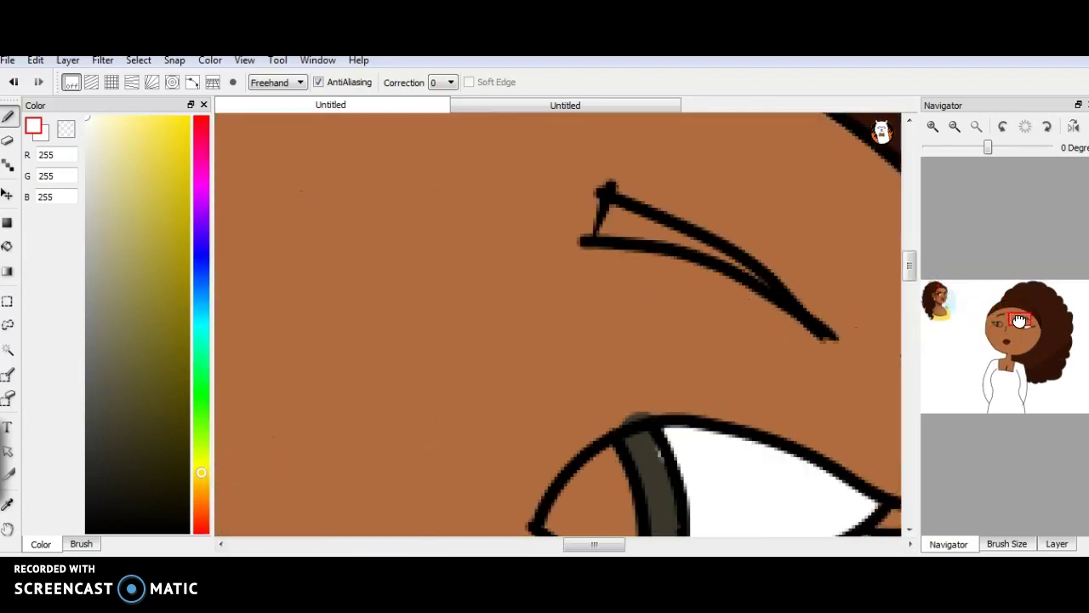
{"action": "left_click_drag", "start_coordinate": [720, 377], "coordinate": [733, 374]}
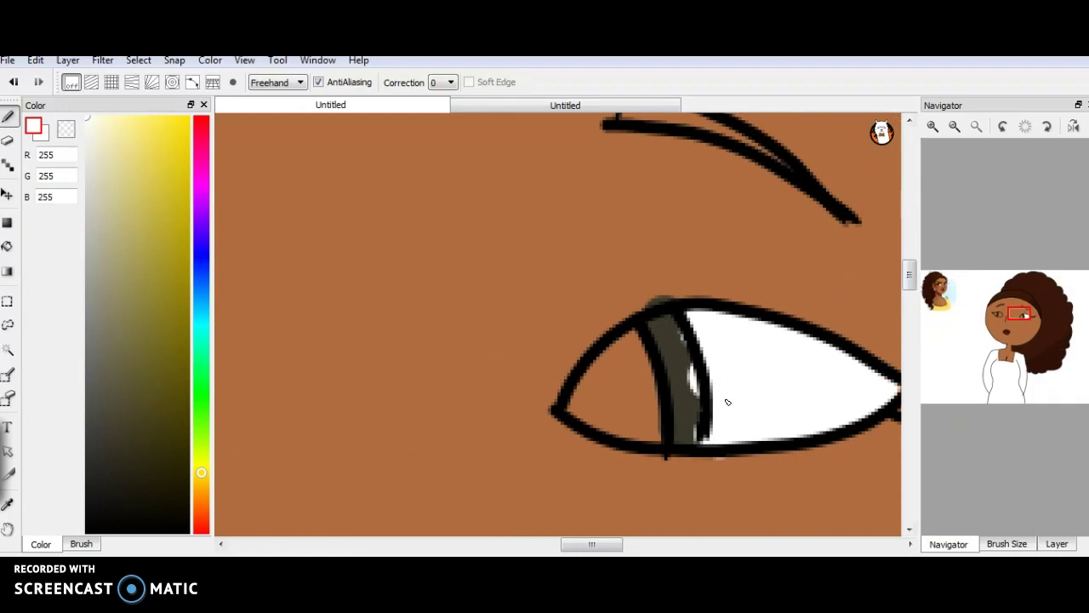
Step: Cover stray white on the second eye's iris with its dark grey at brush size 5, and the spill above the lid with skin brown
{"action": "left_click", "coordinate": [681, 362], "text": "alt"}
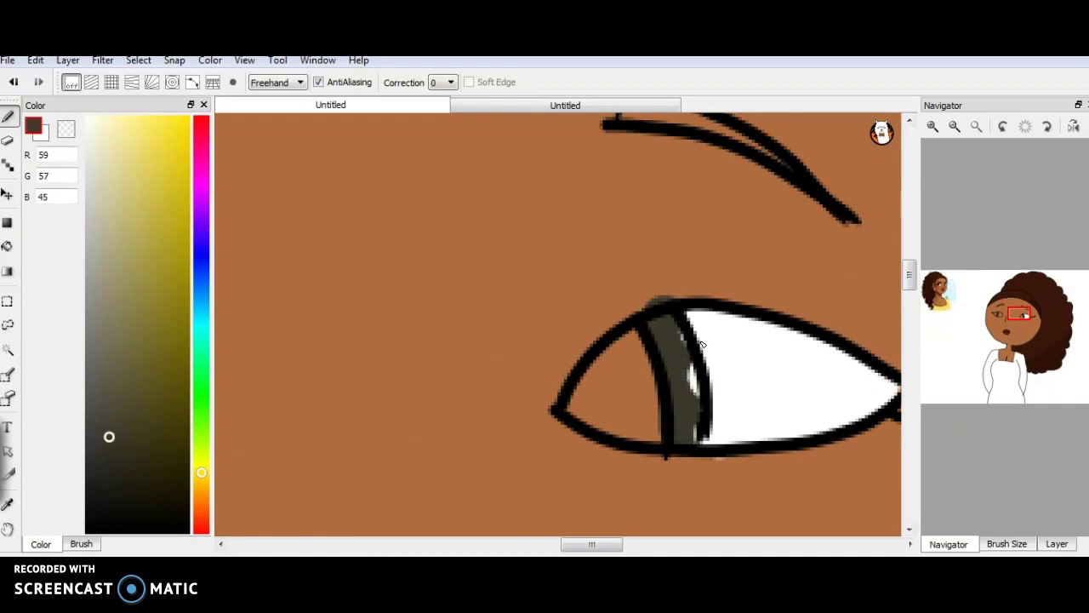
{"action": "left_click", "coordinate": [994, 541]}
{"action": "left_click", "coordinate": [1003, 174]}
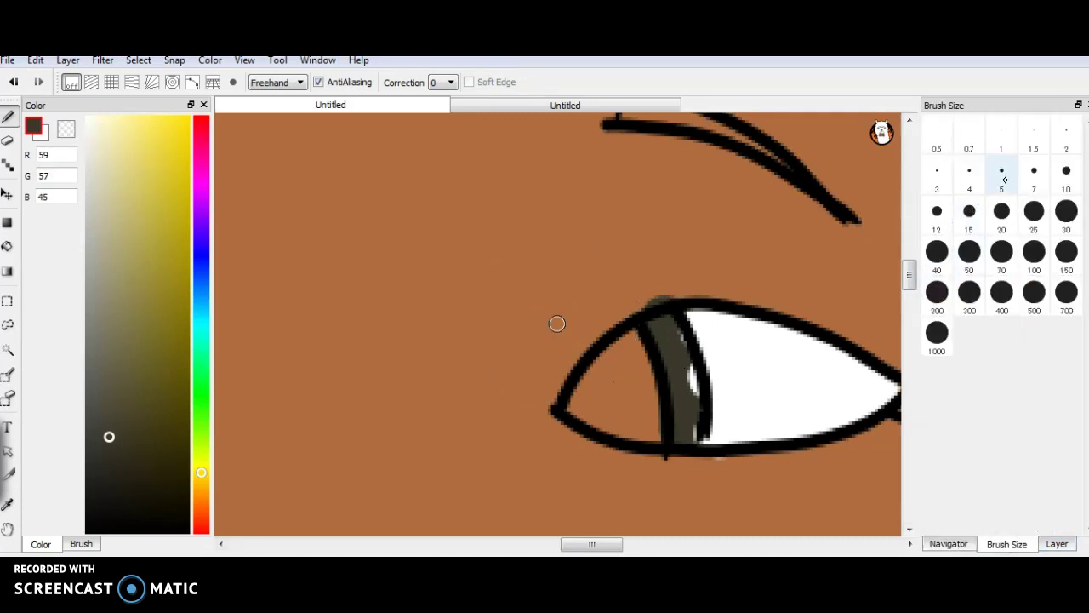
{"action": "left_click_drag", "start_coordinate": [693, 378], "coordinate": [683, 340]}
{"action": "left_click_drag", "start_coordinate": [695, 407], "coordinate": [695, 436]}
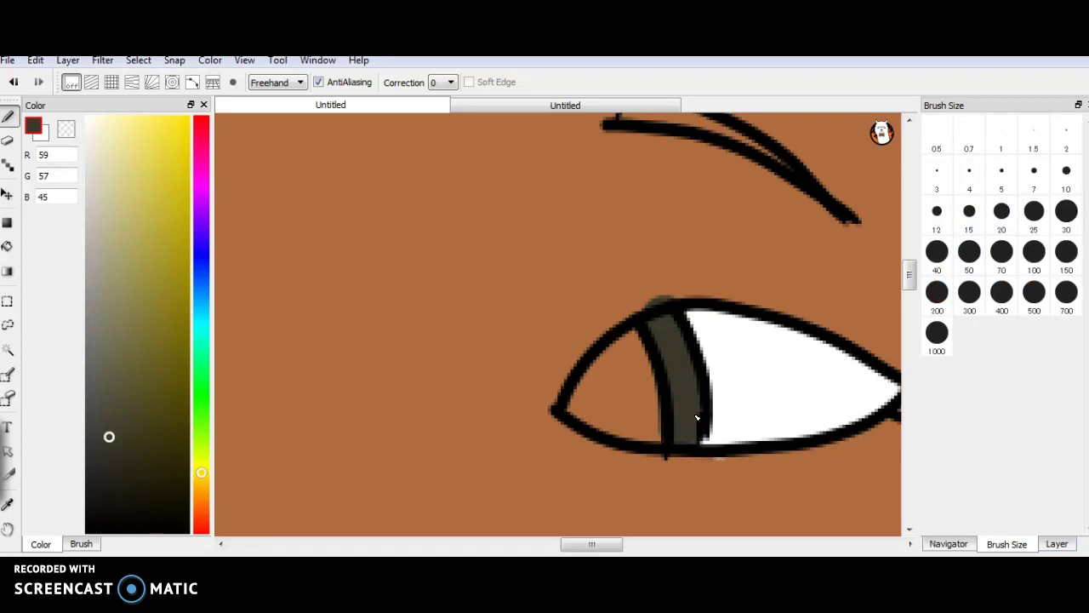
{"action": "left_click", "coordinate": [673, 286], "text": "alt"}
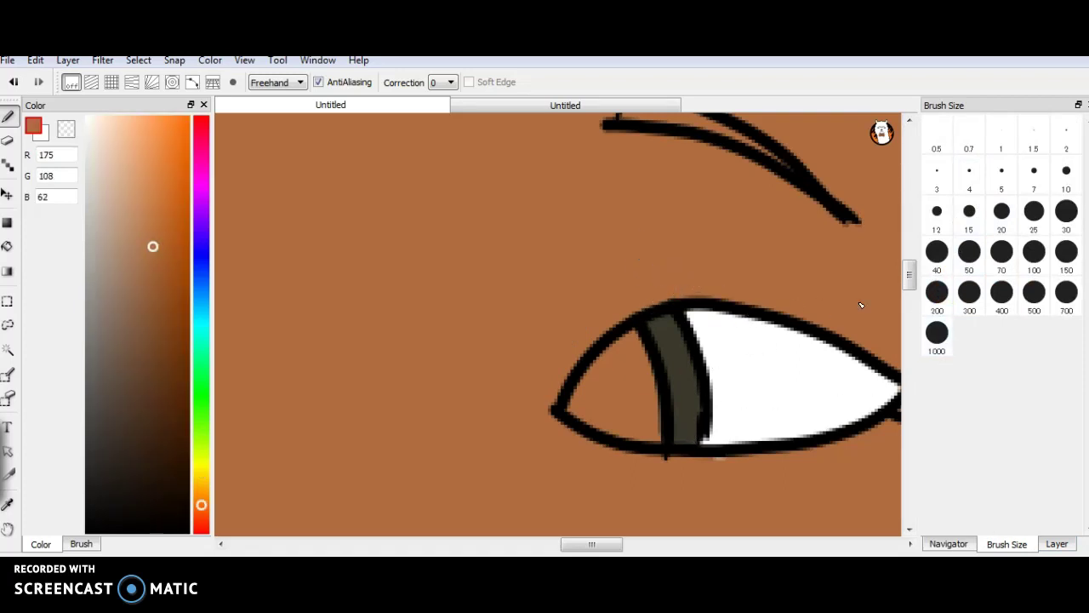
{"action": "left_click", "coordinate": [948, 544]}
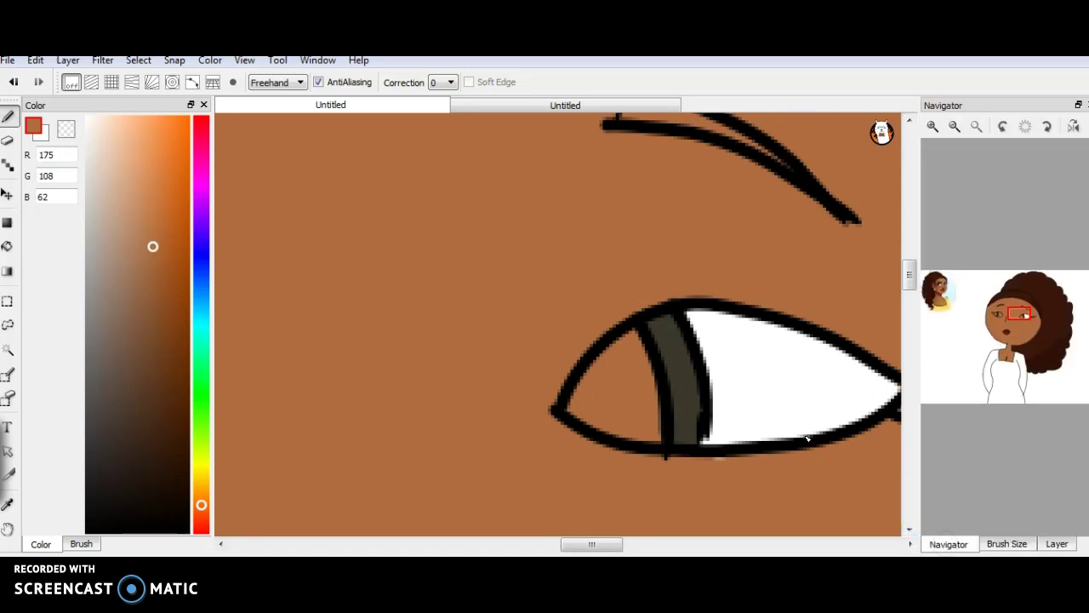
{"action": "left_click", "coordinate": [688, 362], "text": "alt"}
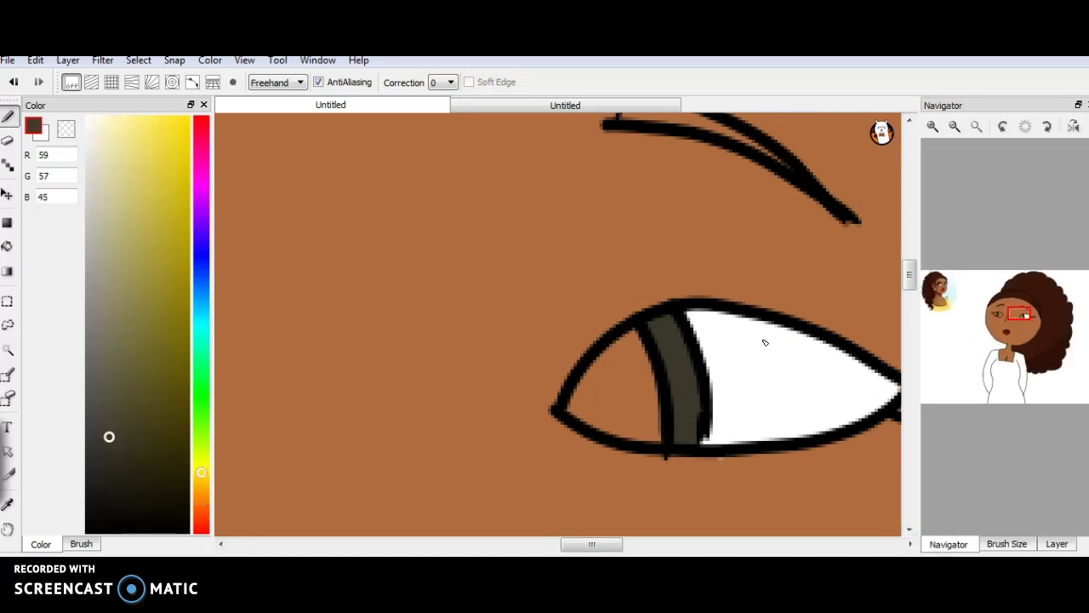
Step: Paint the larger eye-white area of the first eye white, finishing its upper edge with brush size 5
{"action": "left_click_drag", "start_coordinate": [1020, 319], "coordinate": [993, 314]}
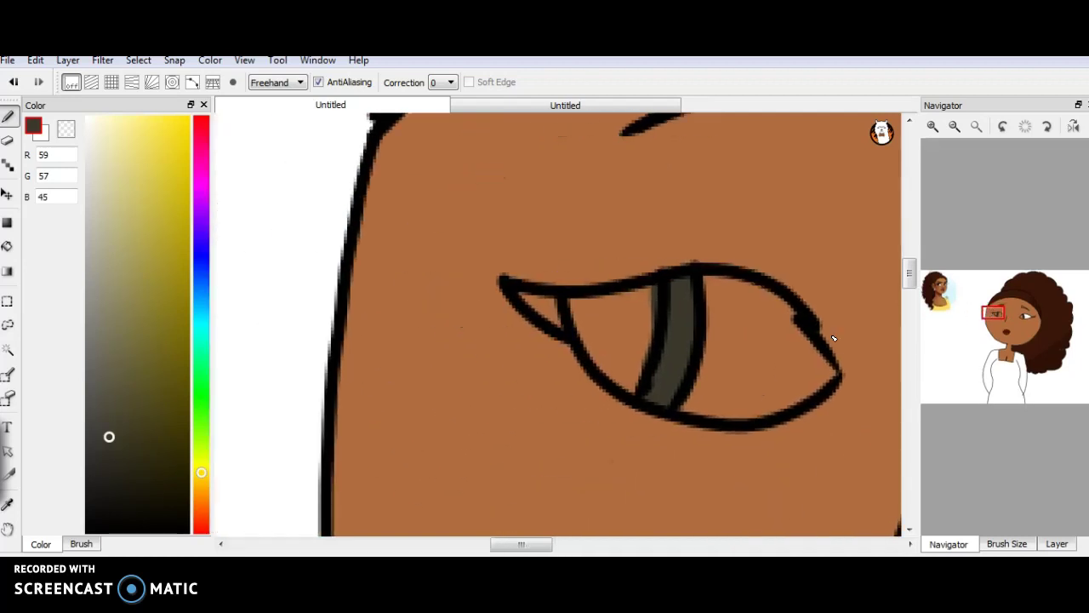
{"action": "key", "text": "x"}
{"action": "mouse_move", "coordinate": [715, 304]}
{"action": "left_mouse_down"}
{"action": "mouse_move", "coordinate": [726, 357]}
{"action": "mouse_move", "coordinate": [744, 347]}
{"action": "mouse_move", "coordinate": [760, 390]}
{"action": "mouse_move", "coordinate": [771, 387]}
{"action": "mouse_move", "coordinate": [754, 327]}
{"action": "mouse_move", "coordinate": [768, 311]}
{"action": "mouse_move", "coordinate": [794, 319]}
{"action": "mouse_move", "coordinate": [829, 377]}
{"action": "mouse_move", "coordinate": [790, 406]}
{"action": "mouse_move", "coordinate": [816, 386]}
{"action": "mouse_move", "coordinate": [769, 346]}
{"action": "mouse_move", "coordinate": [777, 364]}
{"action": "mouse_move", "coordinate": [811, 378]}
{"action": "mouse_move", "coordinate": [802, 371]}
{"action": "mouse_move", "coordinate": [812, 357]}
{"action": "mouse_move", "coordinate": [774, 412]}
{"action": "mouse_move", "coordinate": [755, 384]}
{"action": "mouse_move", "coordinate": [748, 398]}
{"action": "mouse_move", "coordinate": [709, 341]}
{"action": "mouse_move", "coordinate": [684, 406]}
{"action": "mouse_move", "coordinate": [715, 418]}
{"action": "mouse_move", "coordinate": [759, 412]}
{"action": "mouse_move", "coordinate": [714, 390]}
{"action": "left_mouse_up"}
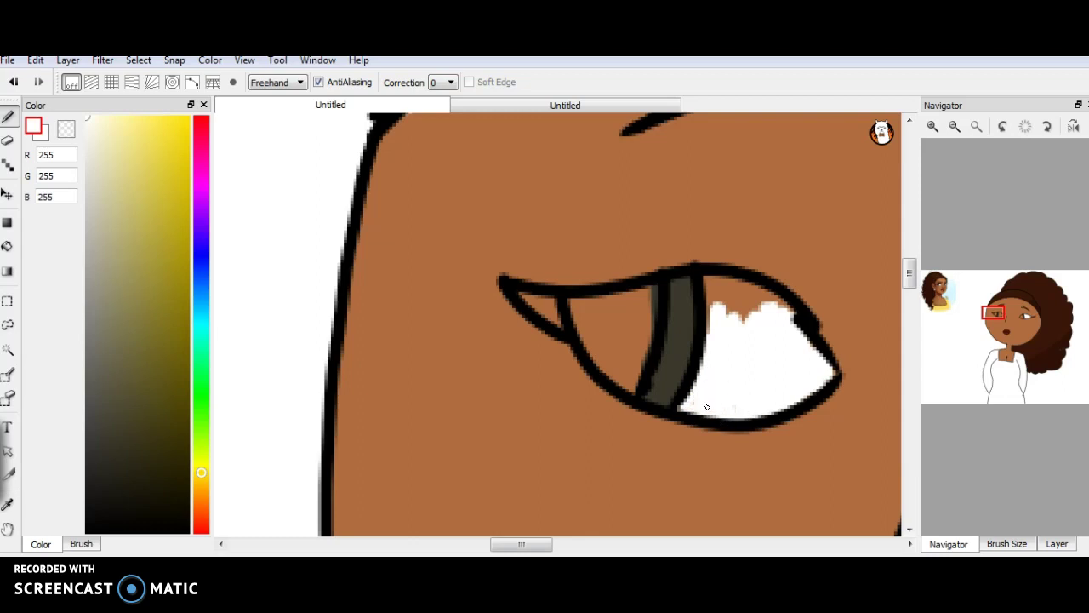
{"action": "left_click", "coordinate": [1007, 543]}
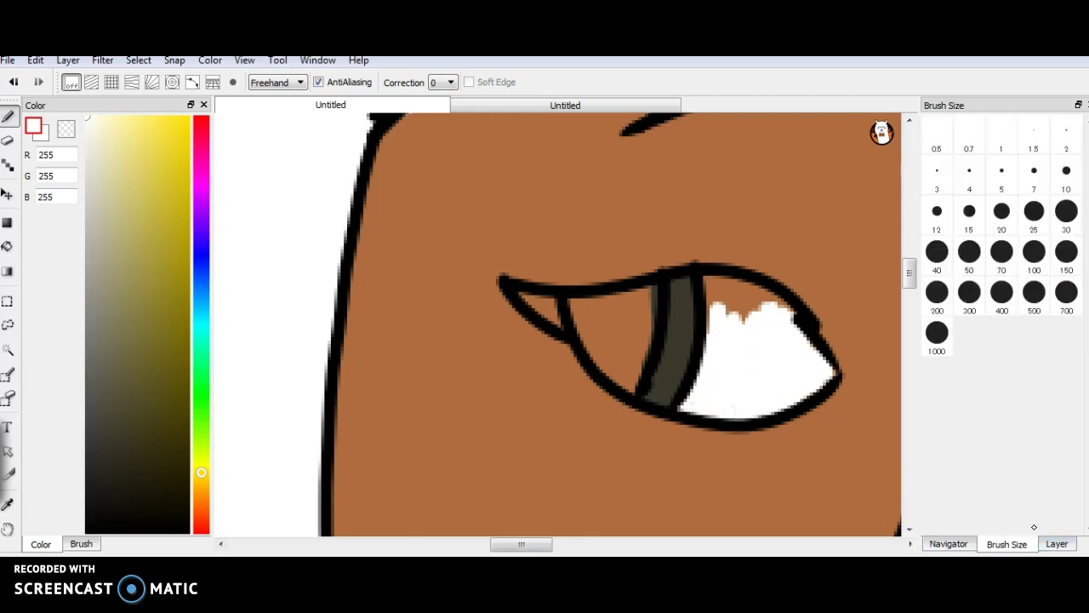
{"action": "left_click", "coordinate": [1001, 183]}
{"action": "mouse_move", "coordinate": [732, 310]}
{"action": "left_mouse_down"}
{"action": "mouse_move", "coordinate": [713, 300]}
{"action": "mouse_move", "coordinate": [711, 282]}
{"action": "mouse_move", "coordinate": [786, 311]}
{"action": "mouse_move", "coordinate": [741, 304]}
{"action": "left_mouse_up"}
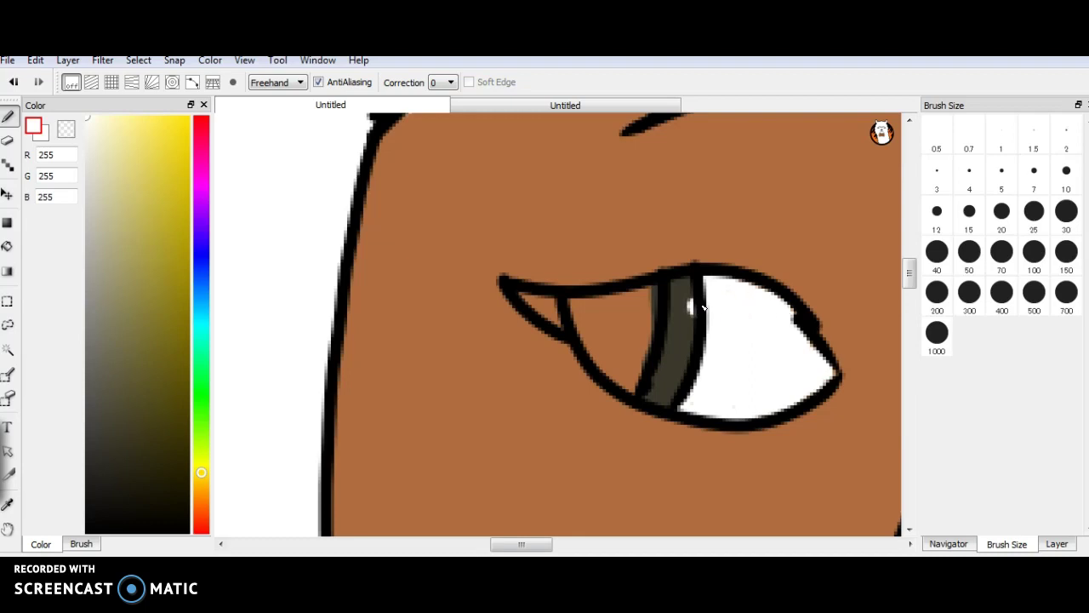
Step: On Layer3, paint a small white highlight across the edge of the iris in both eyes
{"action": "left_click", "coordinate": [948, 543]}
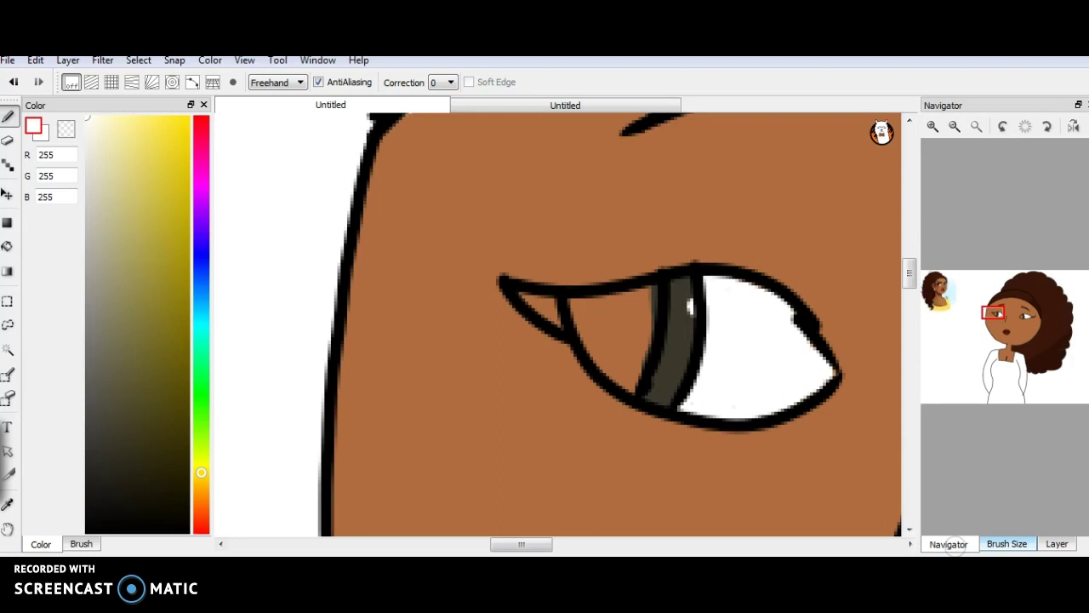
{"action": "left_click", "coordinate": [1057, 543]}
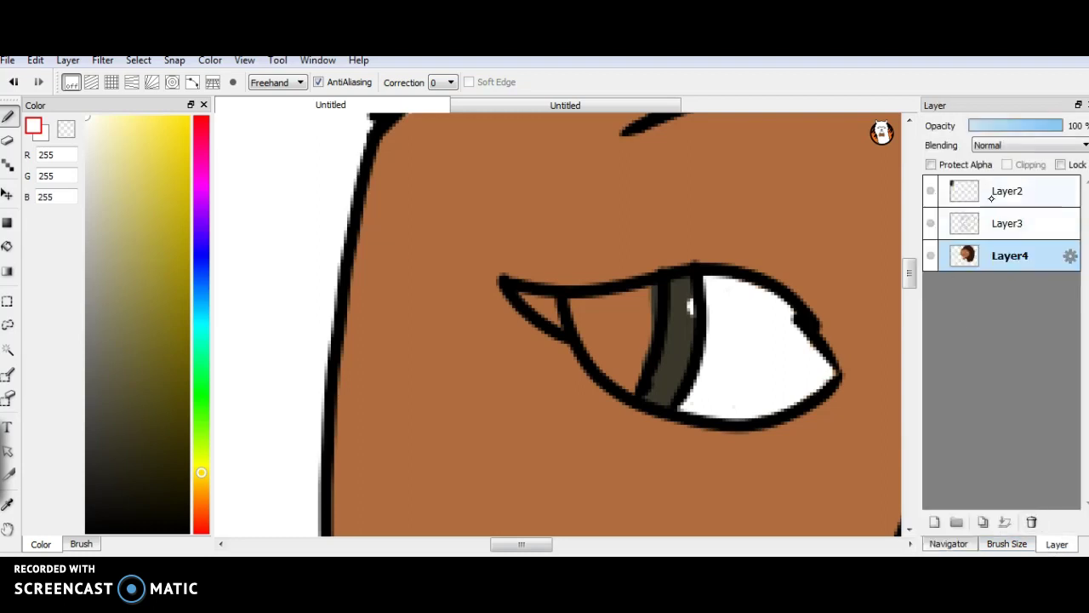
{"action": "left_click", "coordinate": [994, 223]}
{"action": "left_click_drag", "start_coordinate": [696, 310], "coordinate": [713, 313]}
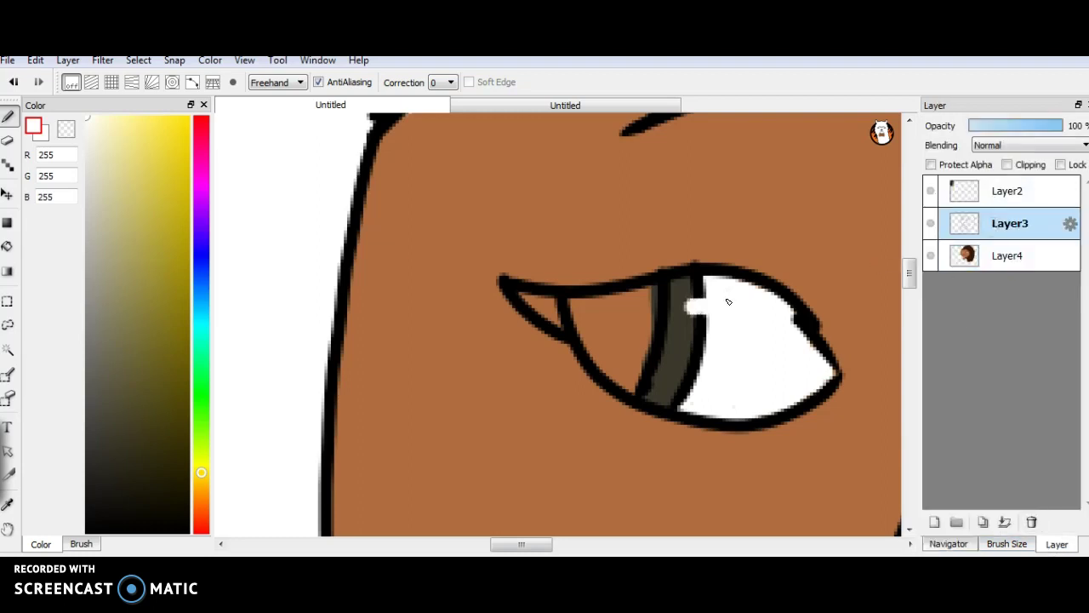
{"action": "left_click", "coordinate": [948, 543]}
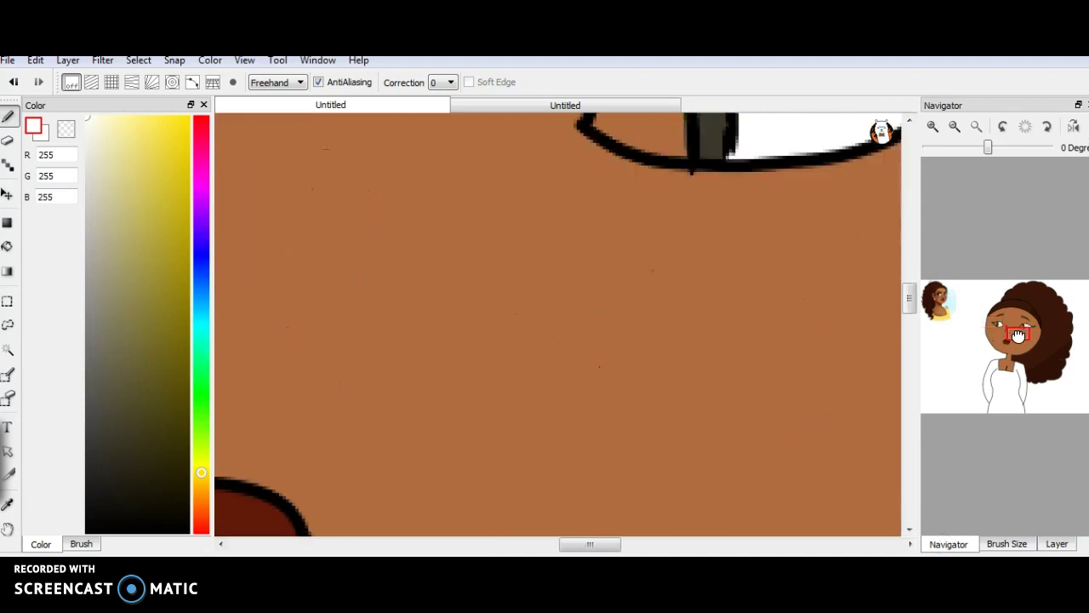
{"action": "left_click_drag", "start_coordinate": [710, 361], "coordinate": [700, 352]}
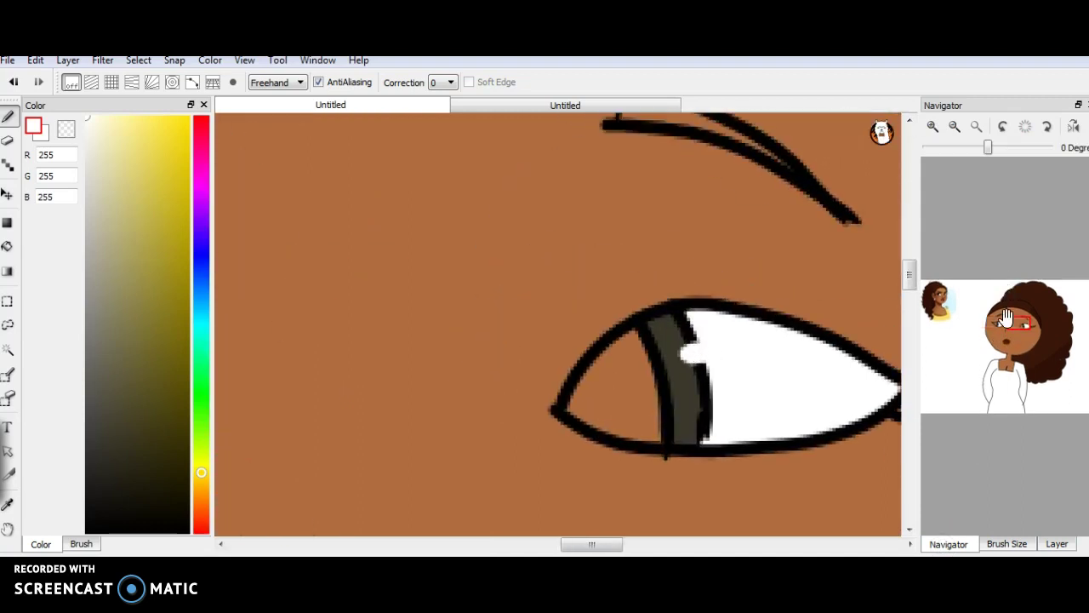
{"action": "left_click", "coordinate": [1003, 543]}
{"action": "left_click", "coordinate": [949, 543]}
Step: Try to fill the first eye's brown pupil area with black using the Bucket tool, and undo the fill
{"action": "left_click", "coordinate": [973, 319]}
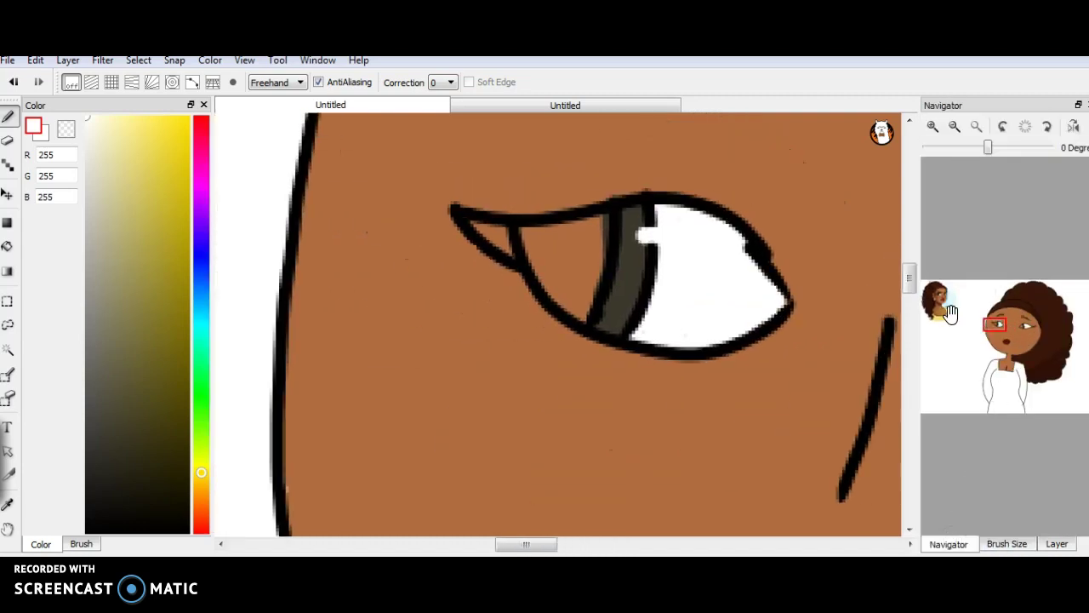
{"action": "key", "text": "x"}
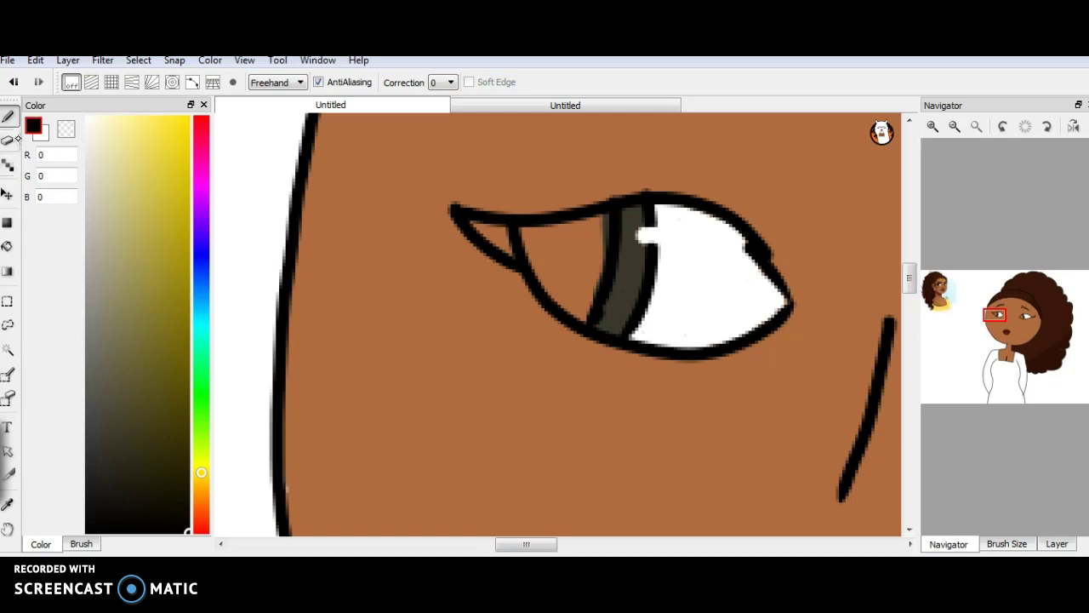
{"action": "left_click", "coordinate": [9, 246]}
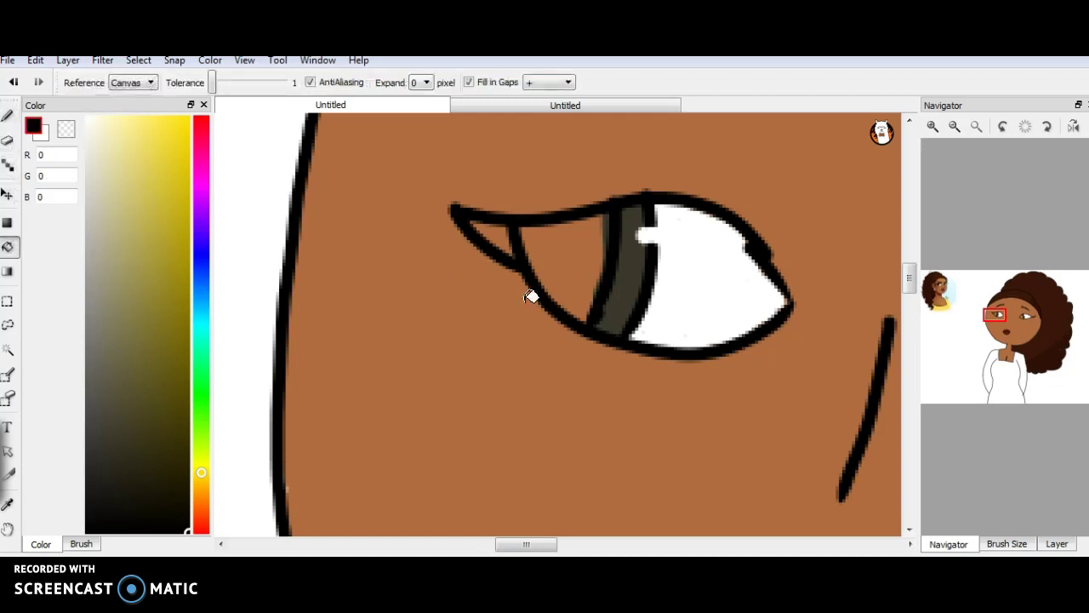
{"action": "left_click", "coordinate": [588, 249]}
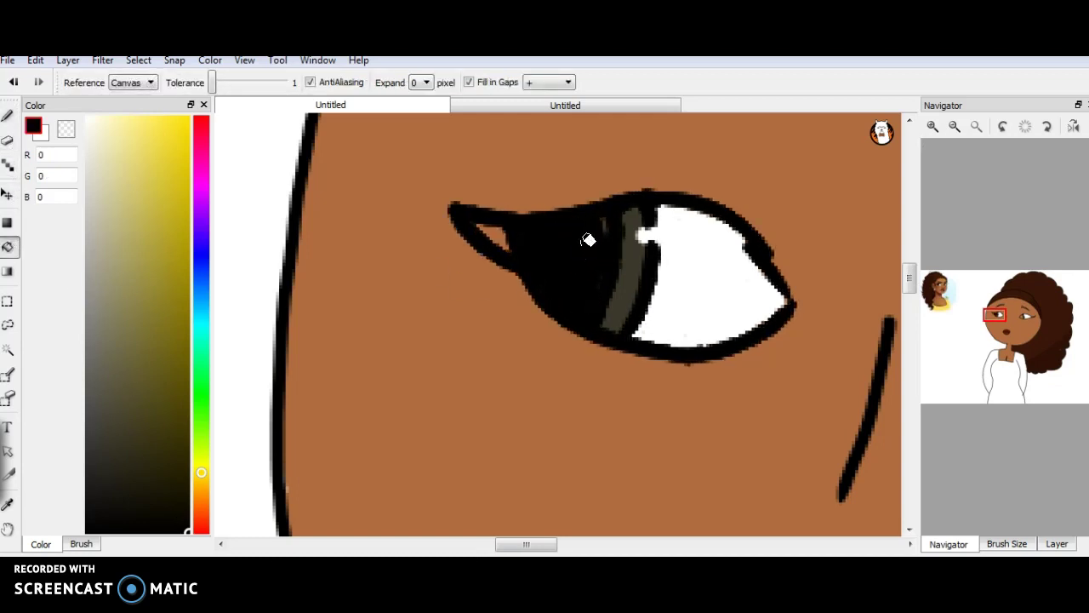
{"action": "left_click", "coordinate": [13, 82]}
{"action": "left_click", "coordinate": [12, 82]}
{"action": "left_click", "coordinate": [12, 82]}
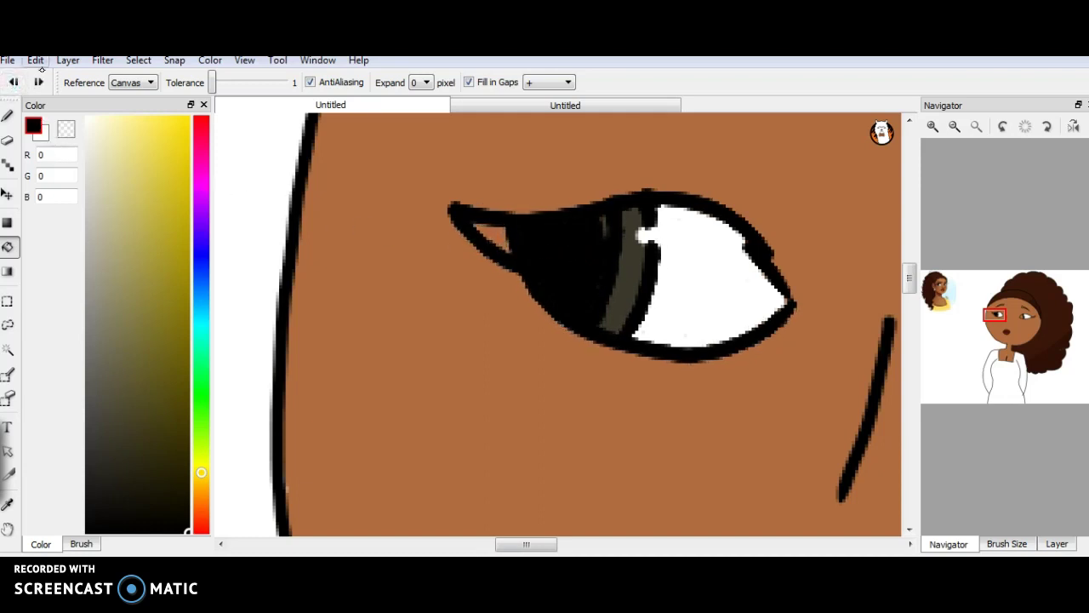
{"action": "left_click", "coordinate": [12, 78]}
{"action": "left_click", "coordinate": [13, 82]}
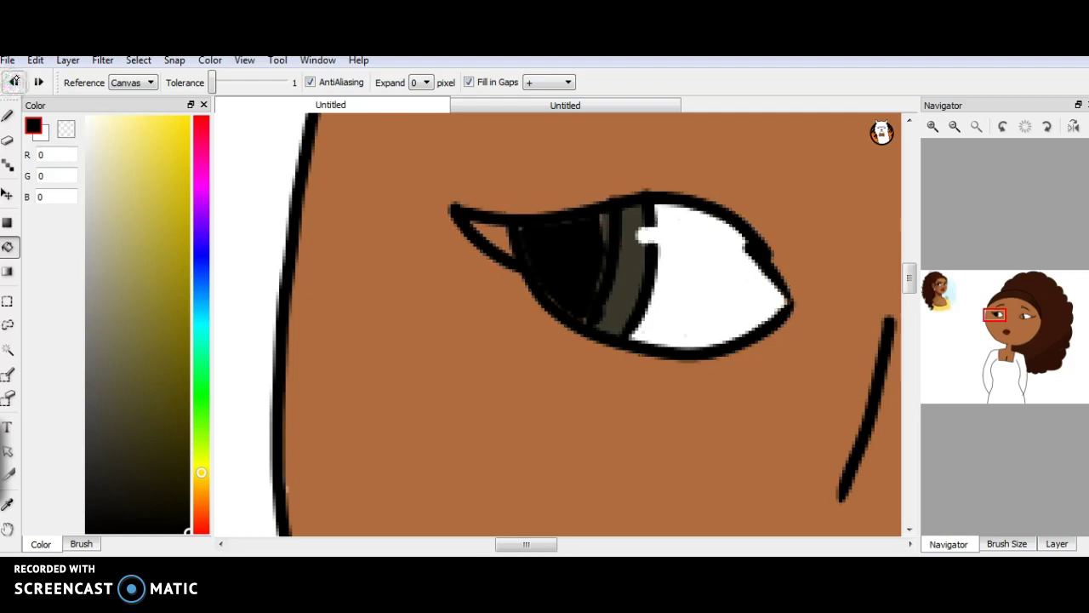
{"action": "left_click", "coordinate": [13, 82]}
{"action": "left_click", "coordinate": [13, 82]}
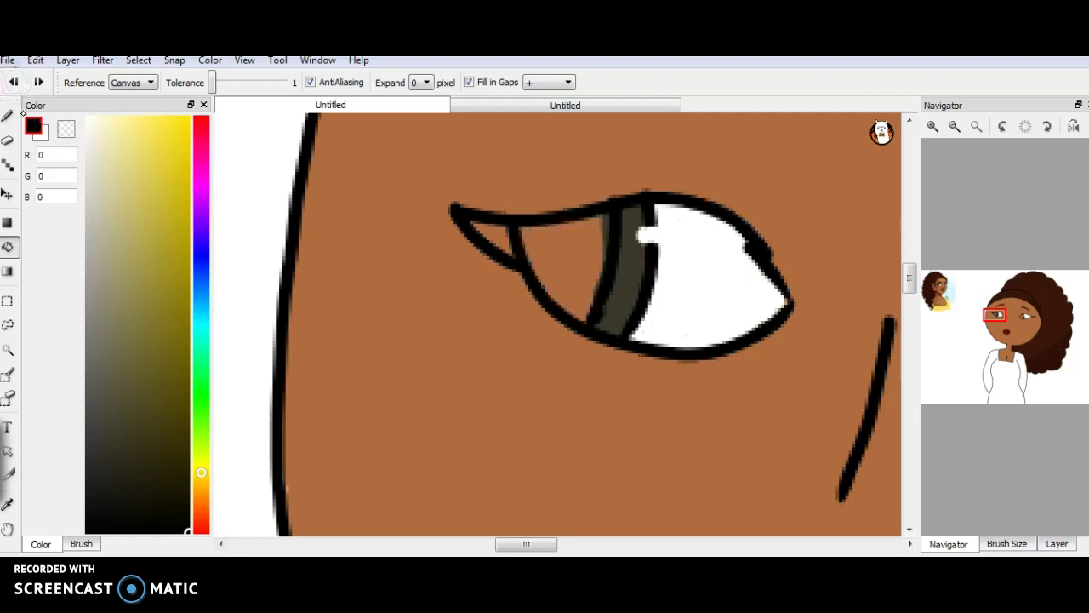
Step: Paint the first eye's pupil and lash wing black with the Pen, and add a white oval highlight to the pupil
{"action": "left_click", "coordinate": [9, 116]}
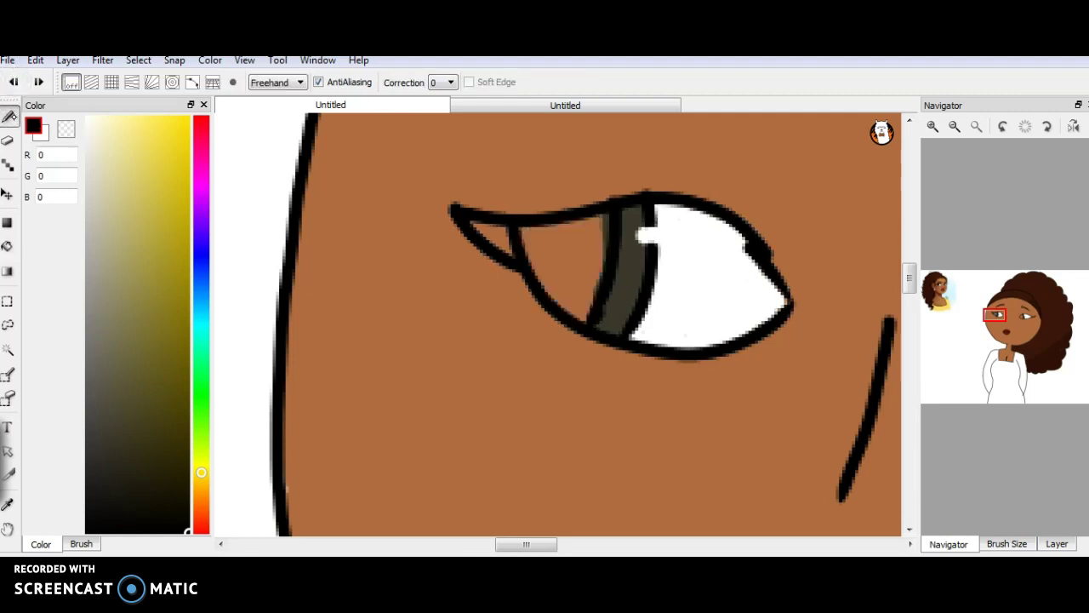
{"action": "mouse_move", "coordinate": [597, 218]}
{"action": "left_mouse_down"}
{"action": "mouse_move", "coordinate": [584, 318]}
{"action": "mouse_move", "coordinate": [582, 229]}
{"action": "mouse_move", "coordinate": [528, 240]}
{"action": "mouse_move", "coordinate": [580, 319]}
{"action": "mouse_move", "coordinate": [542, 278]}
{"action": "mouse_move", "coordinate": [563, 285]}
{"action": "mouse_move", "coordinate": [555, 244]}
{"action": "left_mouse_up"}
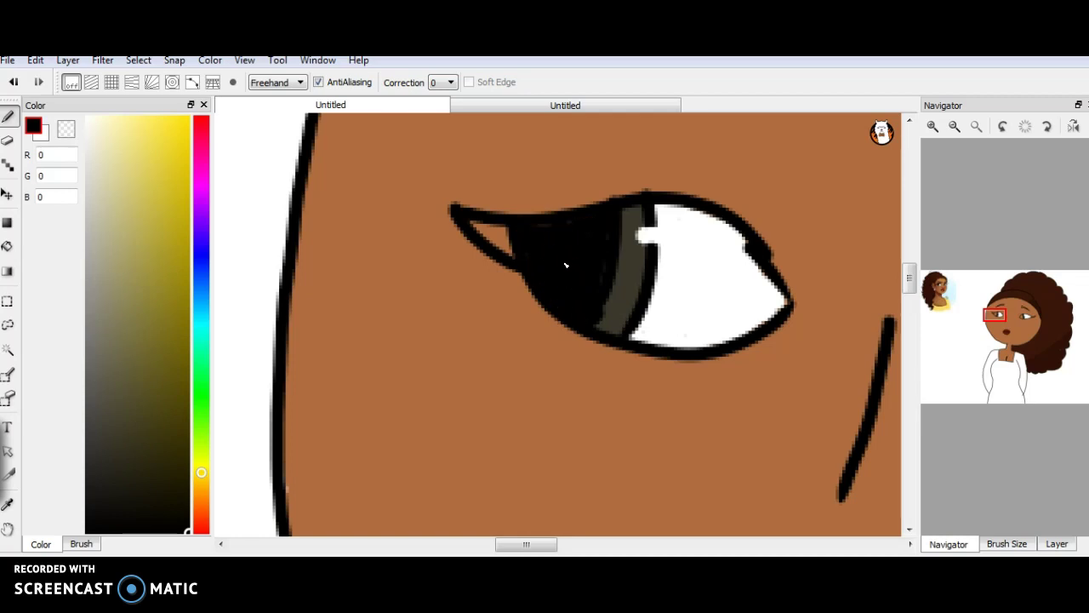
{"action": "left_click", "coordinate": [703, 288], "text": "alt"}
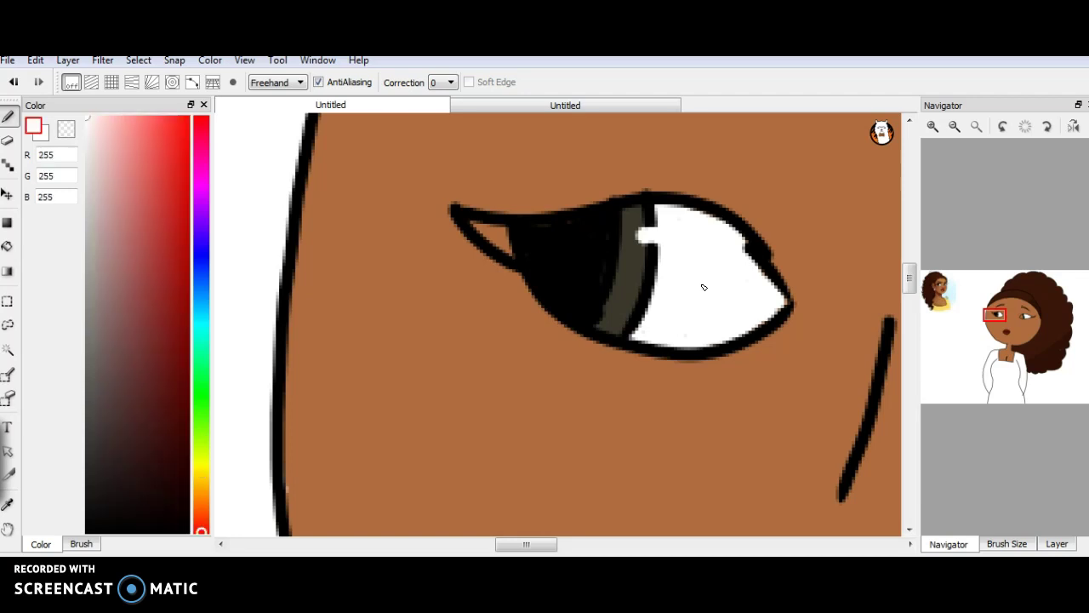
{"action": "left_click_drag", "start_coordinate": [534, 240], "coordinate": [537, 246]}
{"action": "left_click", "coordinate": [538, 267], "text": "alt"}
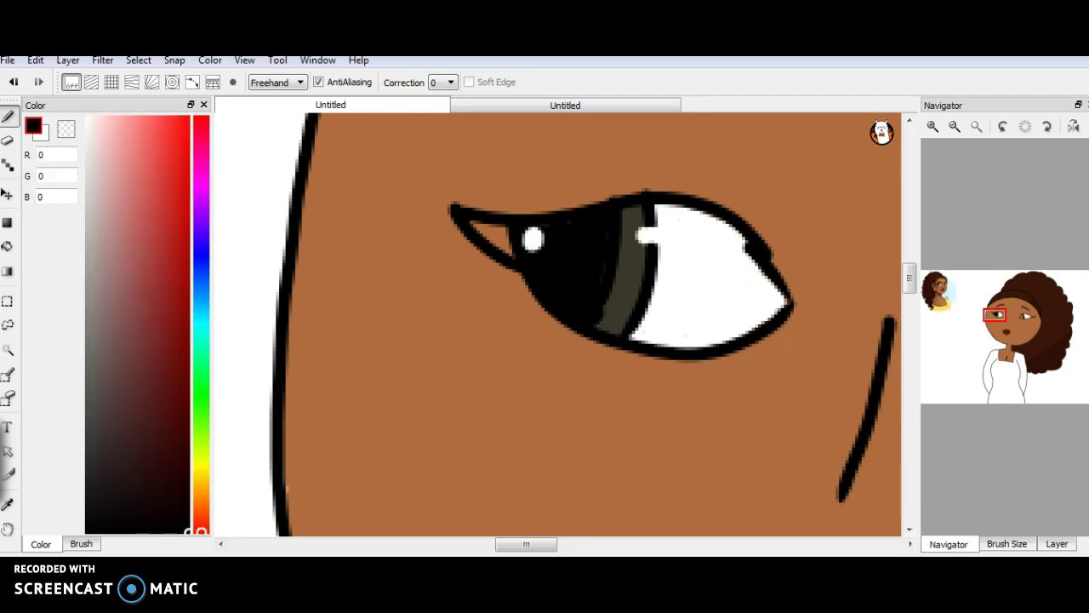
{"action": "mouse_move", "coordinate": [478, 235]}
{"action": "left_mouse_down"}
{"action": "mouse_move", "coordinate": [508, 253]}
{"action": "mouse_move", "coordinate": [508, 232]}
{"action": "mouse_move", "coordinate": [465, 214]}
{"action": "mouse_move", "coordinate": [531, 284]}
{"action": "mouse_move", "coordinate": [490, 254]}
{"action": "mouse_move", "coordinate": [457, 209]}
{"action": "left_mouse_up"}
Step: Paint the second eye's pupil black and add a white oval highlight near its inner corner
{"action": "left_click_drag", "start_coordinate": [997, 325], "coordinate": [1019, 328]}
{"action": "mouse_move", "coordinate": [648, 284]}
{"action": "left_mouse_down"}
{"action": "mouse_move", "coordinate": [600, 345]}
{"action": "mouse_move", "coordinate": [614, 349]}
{"action": "mouse_move", "coordinate": [633, 327]}
{"action": "mouse_move", "coordinate": [642, 352]}
{"action": "mouse_move", "coordinate": [671, 350]}
{"action": "mouse_move", "coordinate": [682, 337]}
{"action": "mouse_move", "coordinate": [680, 357]}
{"action": "mouse_move", "coordinate": [674, 287]}
{"action": "mouse_move", "coordinate": [659, 262]}
{"action": "mouse_move", "coordinate": [646, 282]}
{"action": "mouse_move", "coordinate": [670, 309]}
{"action": "left_mouse_up"}
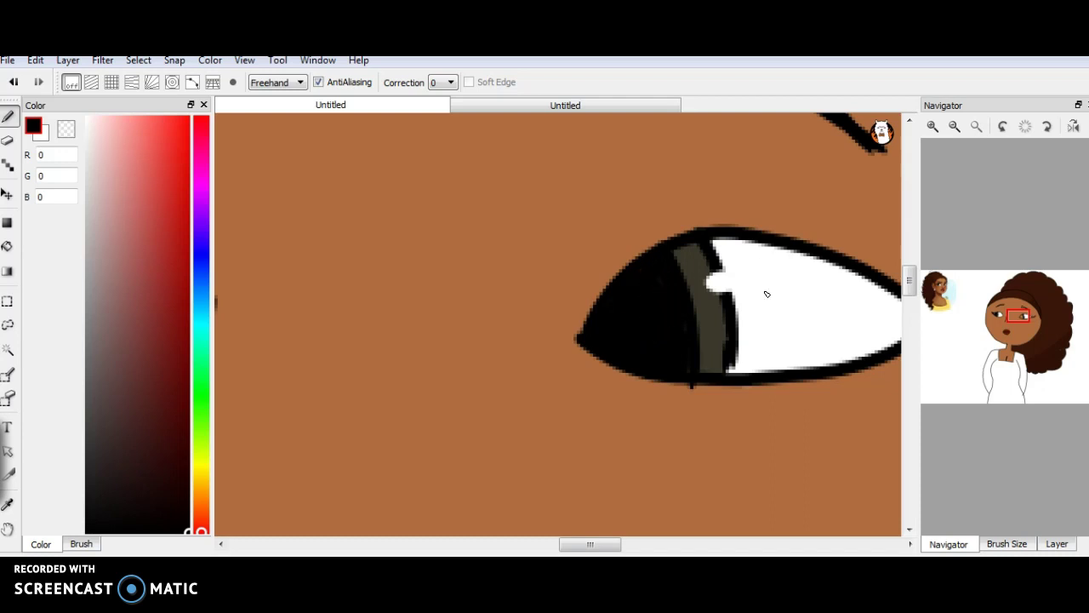
{"action": "left_click", "coordinate": [781, 316], "text": "alt"}
{"action": "left_click_drag", "start_coordinate": [622, 316], "coordinate": [626, 313]}
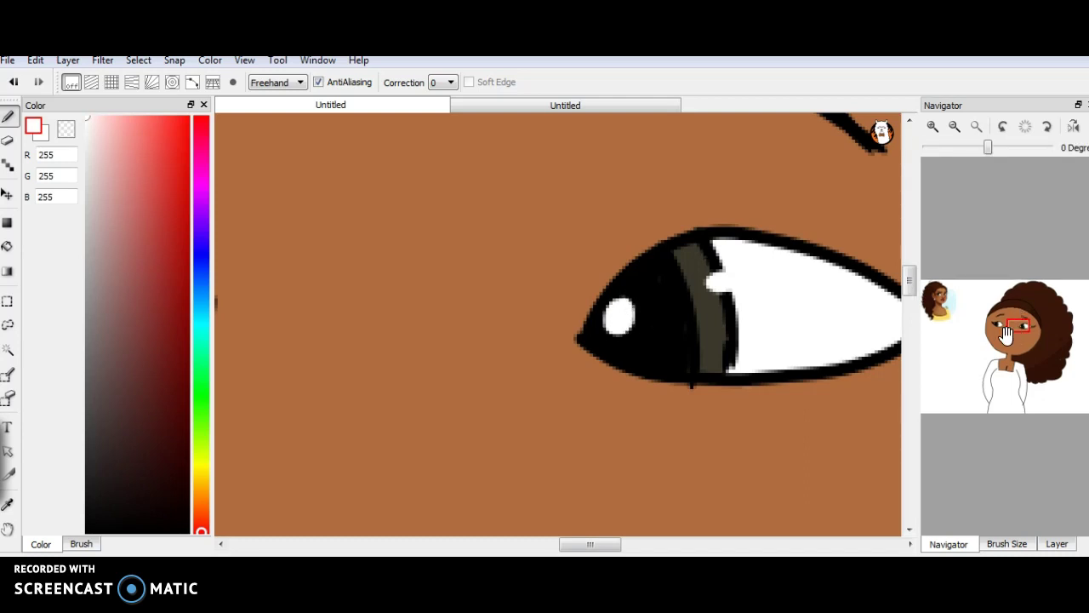
Step: Try to paint the second eye's lash wing as a thick, upswept black shape, and undo the strokes
{"action": "left_click", "coordinate": [164, 514]}
{"action": "left_click", "coordinate": [185, 531]}
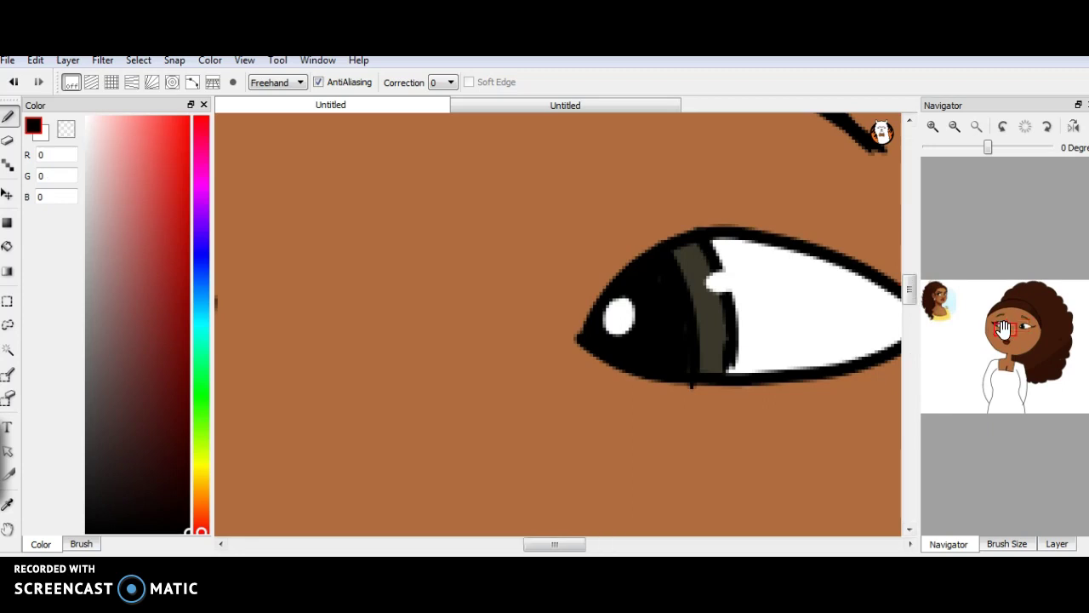
{"action": "left_click_drag", "start_coordinate": [1019, 316], "coordinate": [1030, 314]}
{"action": "mouse_move", "coordinate": [604, 381]}
{"action": "left_mouse_down"}
{"action": "mouse_move", "coordinate": [635, 372]}
{"action": "mouse_move", "coordinate": [729, 308]}
{"action": "mouse_move", "coordinate": [721, 364]}
{"action": "mouse_move", "coordinate": [700, 389]}
{"action": "mouse_move", "coordinate": [668, 405]}
{"action": "mouse_move", "coordinate": [605, 409]}
{"action": "mouse_move", "coordinate": [619, 380]}
{"action": "mouse_move", "coordinate": [647, 399]}
{"action": "mouse_move", "coordinate": [712, 339]}
{"action": "left_mouse_up"}
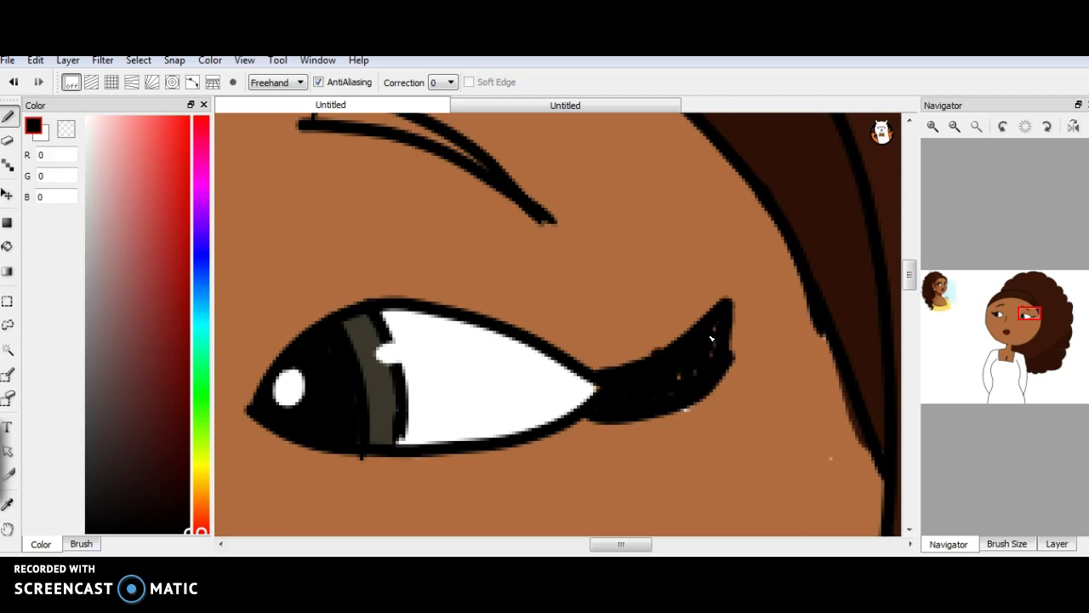
{"action": "left_click_drag", "start_coordinate": [678, 387], "coordinate": [698, 375]}
{"action": "mouse_move", "coordinate": [592, 372]}
{"action": "left_mouse_down"}
{"action": "mouse_move", "coordinate": [727, 229]}
{"action": "mouse_move", "coordinate": [714, 313]}
{"action": "mouse_move", "coordinate": [723, 255]}
{"action": "mouse_move", "coordinate": [706, 303]}
{"action": "mouse_move", "coordinate": [708, 280]}
{"action": "mouse_move", "coordinate": [695, 298]}
{"action": "mouse_move", "coordinate": [673, 295]}
{"action": "mouse_move", "coordinate": [620, 380]}
{"action": "left_mouse_up"}
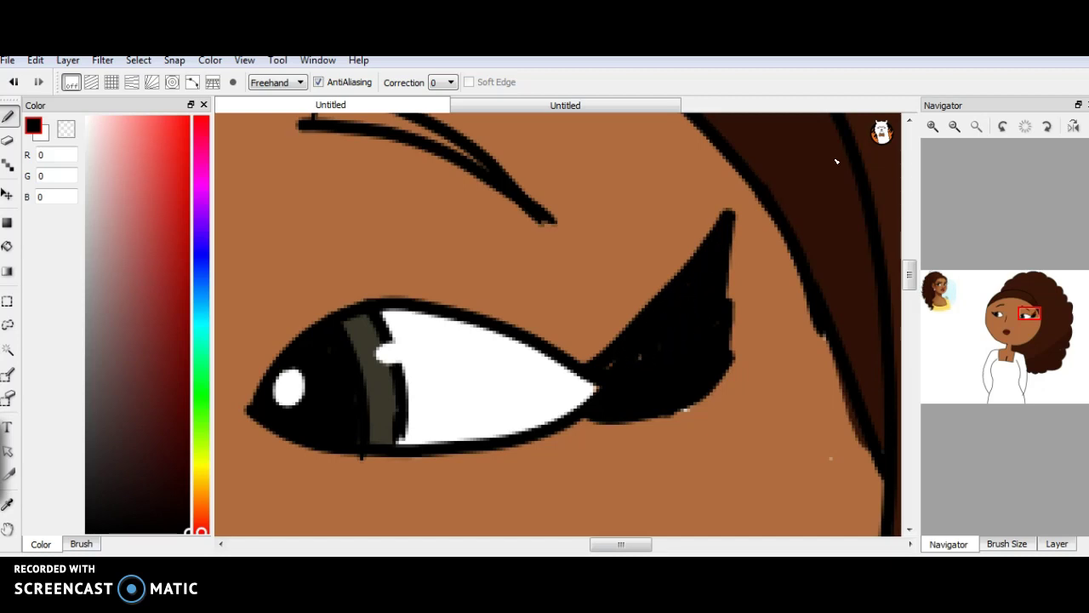
{"action": "left_click", "coordinate": [14, 82]}
{"action": "left_click", "coordinate": [13, 82]}
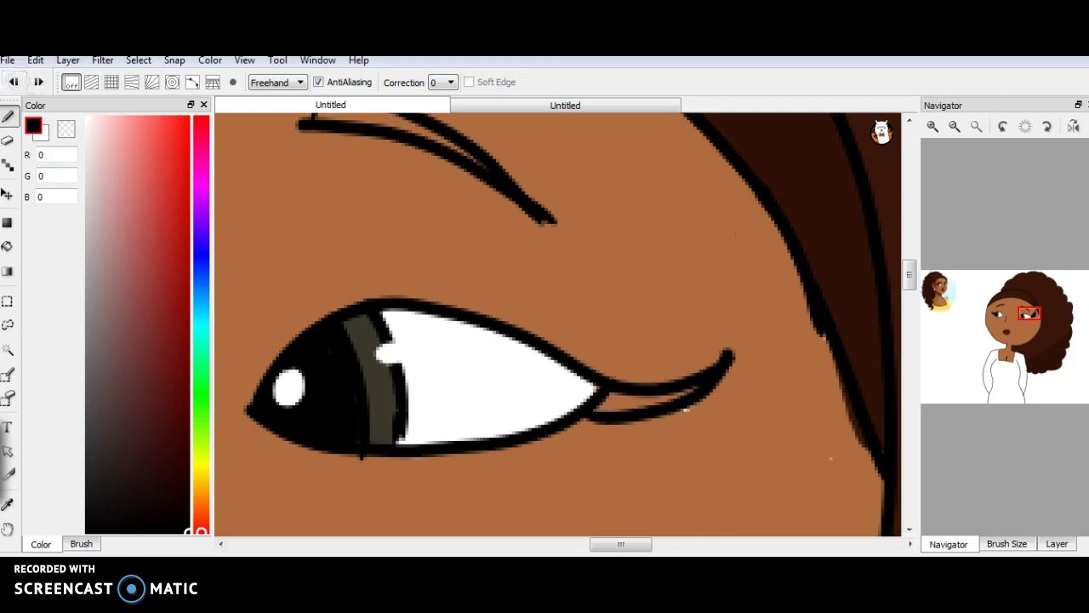
Step: Fill the hollow lash wing at the second eye's outer corner with black
{"action": "mouse_move", "coordinate": [609, 397]}
{"action": "left_mouse_down"}
{"action": "mouse_move", "coordinate": [658, 385]}
{"action": "mouse_move", "coordinate": [731, 351]}
{"action": "mouse_move", "coordinate": [678, 398]}
{"action": "mouse_move", "coordinate": [607, 412]}
{"action": "mouse_move", "coordinate": [641, 401]}
{"action": "left_mouse_up"}
{"action": "left_click_drag", "start_coordinate": [1029, 324], "coordinate": [1009, 341]}
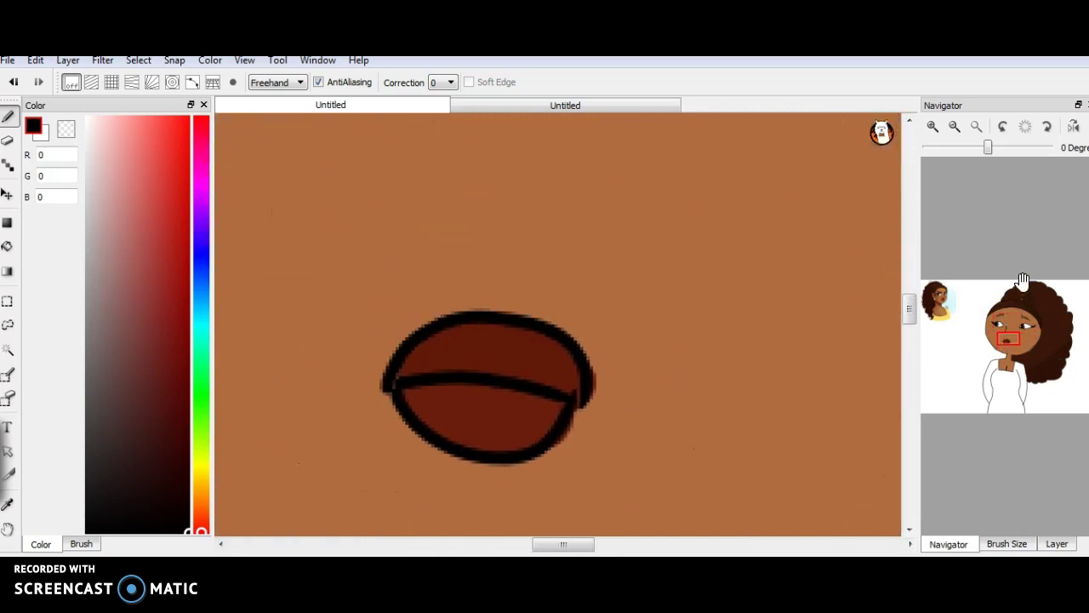
{"action": "left_click", "coordinate": [976, 126]}
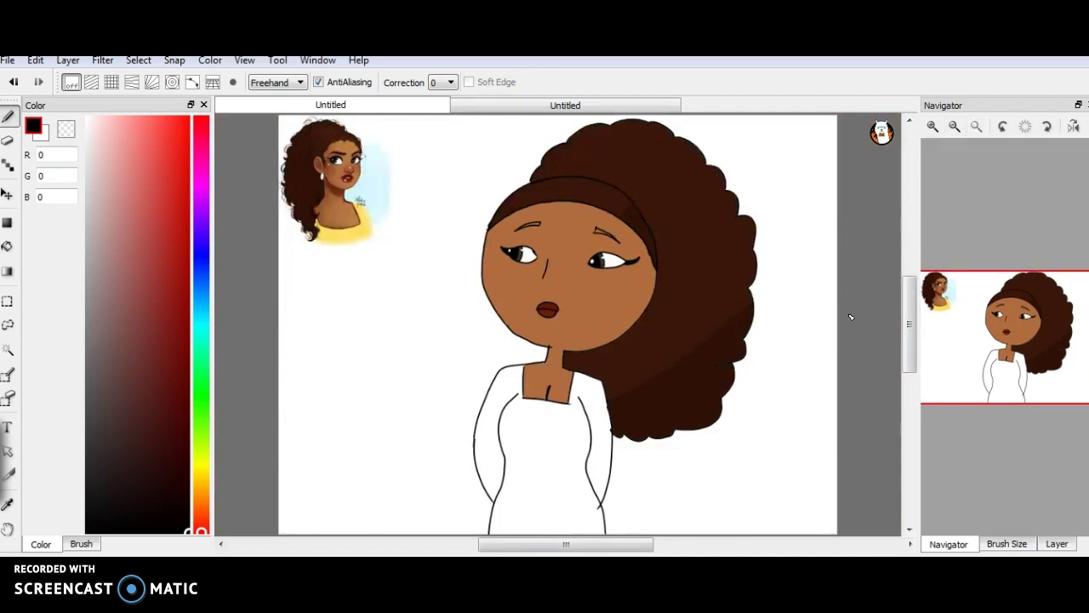
Step: Sample the yellow (254, 230, 119) from the reference portrait's dress, try it on the girl's dress, and undo the stroke
{"action": "left_click", "coordinate": [356, 244], "text": "alt"}
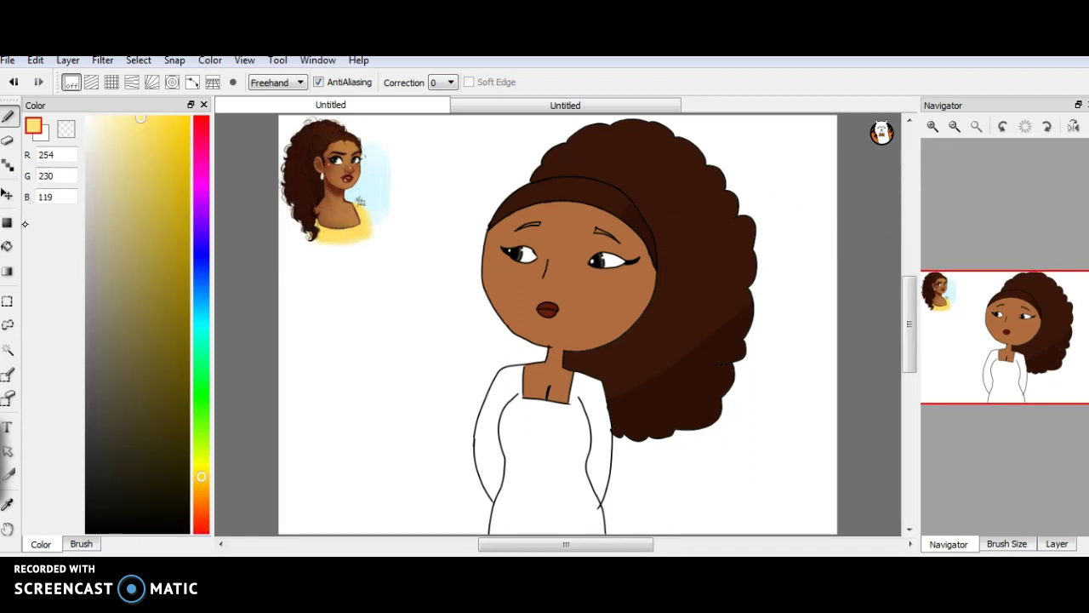
{"action": "mouse_move", "coordinate": [549, 466]}
{"action": "left_mouse_down"}
{"action": "mouse_move", "coordinate": [537, 502]}
{"action": "mouse_move", "coordinate": [539, 452]}
{"action": "mouse_move", "coordinate": [542, 484]}
{"action": "left_mouse_up"}
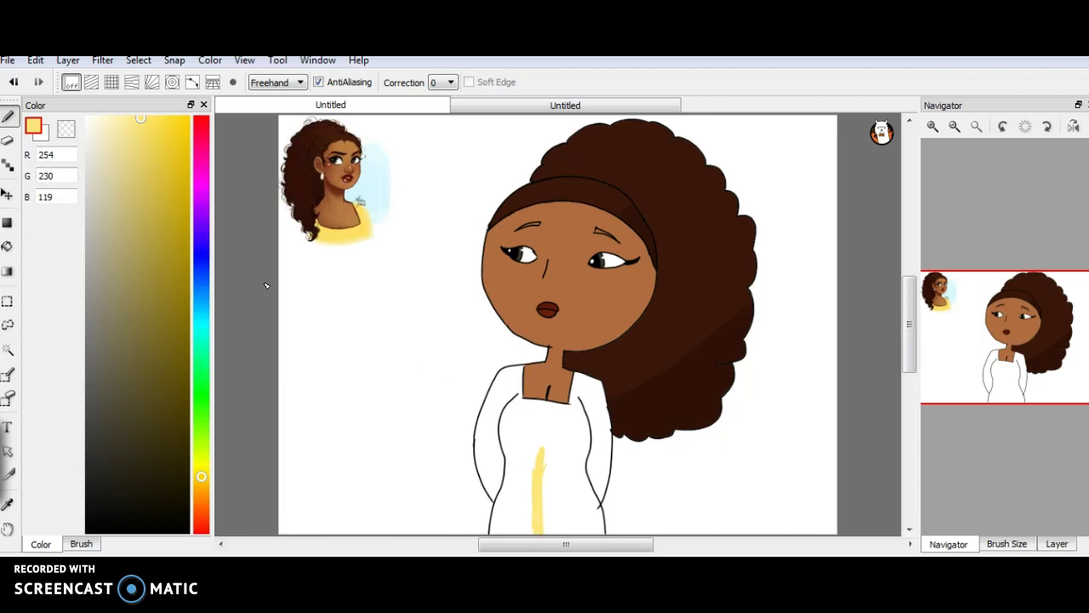
{"action": "left_click", "coordinate": [14, 82]}
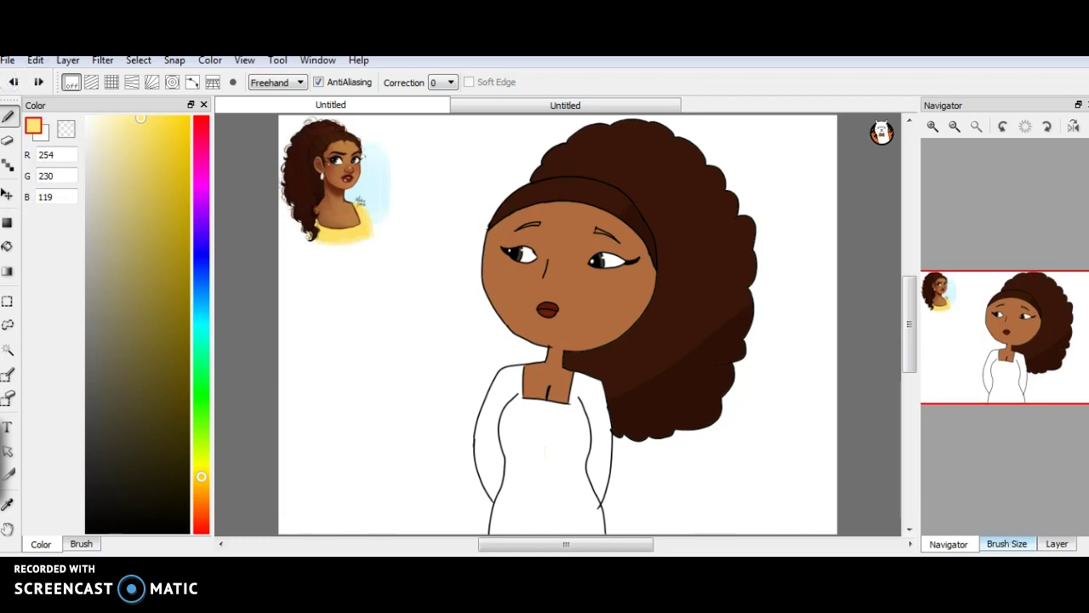
{"action": "left_click", "coordinate": [1006, 543]}
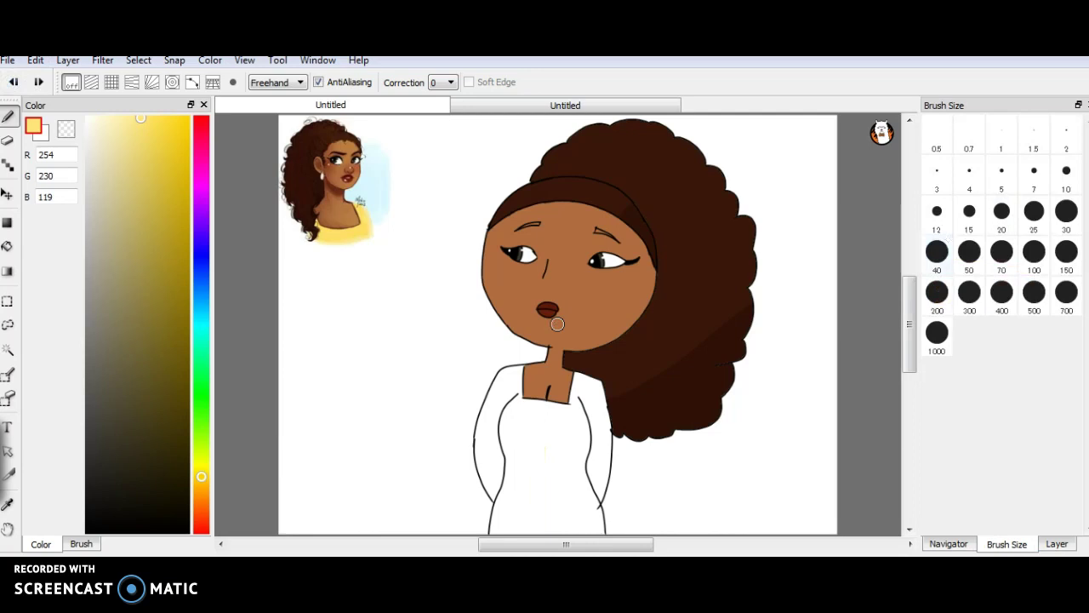
{"action": "key", "text": "alt+Tab"}
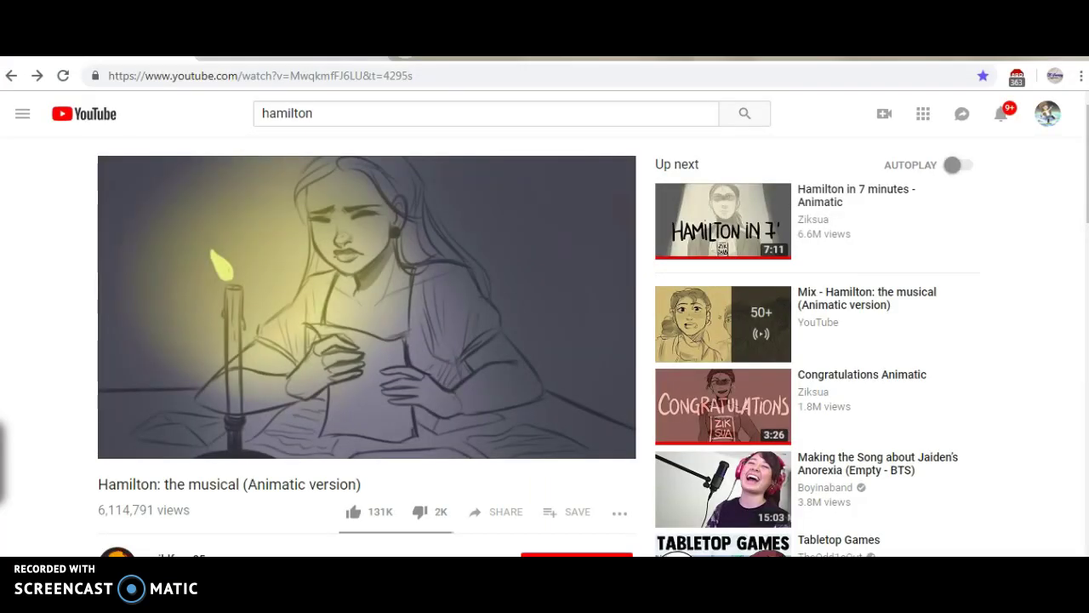
{"action": "key", "text": "alt+Tab"}
Step: Try to paint the first sleeve yellow on Layer3, and undo the strokes
{"action": "left_click", "coordinate": [949, 543]}
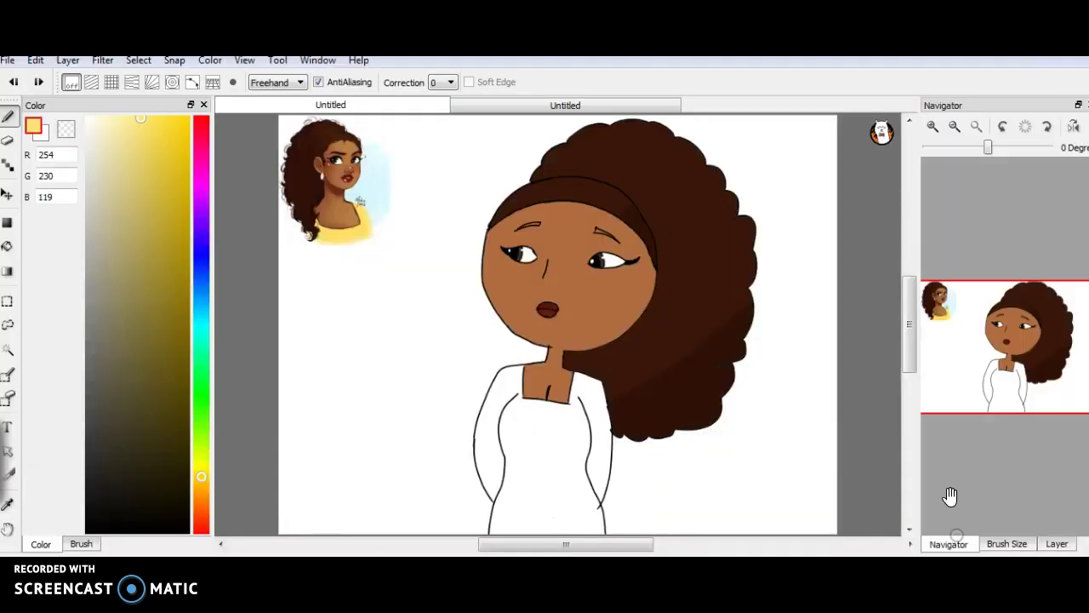
{"action": "left_click", "coordinate": [935, 126]}
{"action": "left_click", "coordinate": [935, 126]}
{"action": "left_click_drag", "start_coordinate": [1004, 334], "coordinate": [969, 335]}
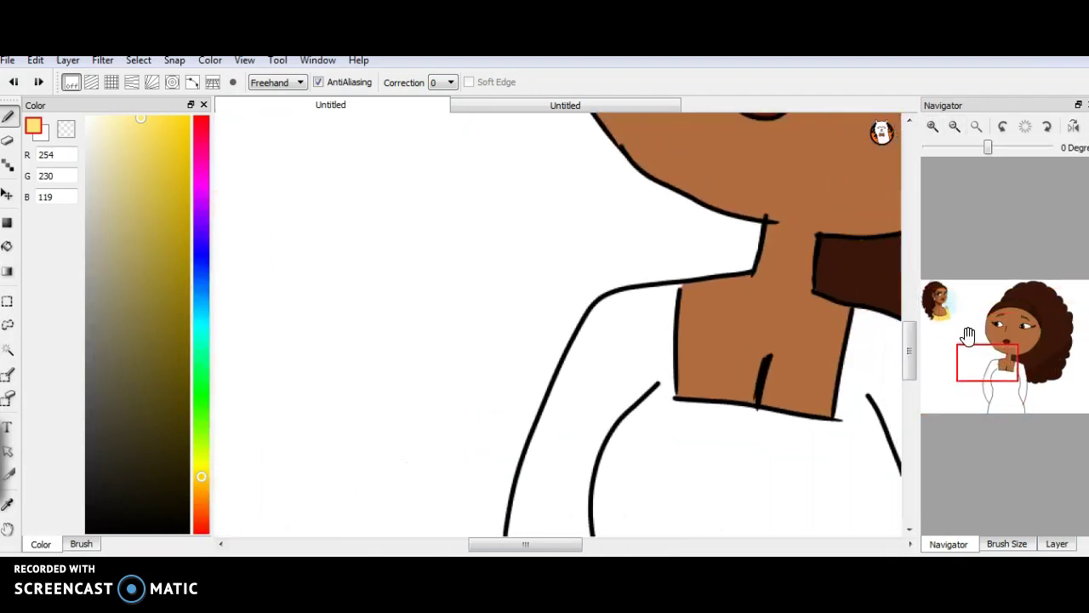
{"action": "mouse_move", "coordinate": [605, 363]}
{"action": "left_mouse_down"}
{"action": "mouse_move", "coordinate": [588, 400]}
{"action": "mouse_move", "coordinate": [616, 331]}
{"action": "mouse_move", "coordinate": [582, 358]}
{"action": "mouse_move", "coordinate": [553, 439]}
{"action": "mouse_move", "coordinate": [561, 409]}
{"action": "left_mouse_up"}
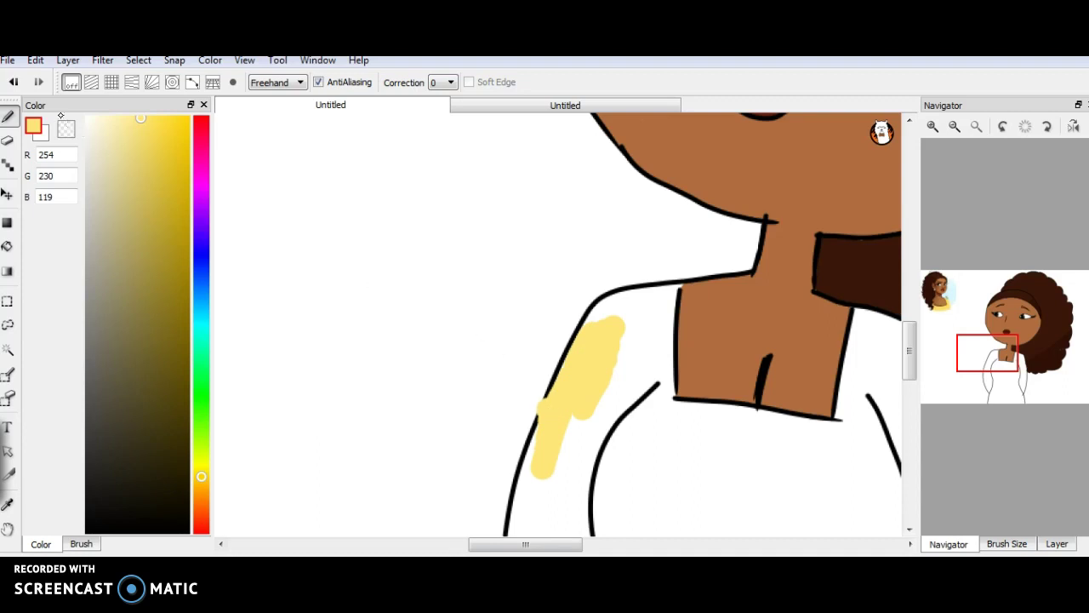
{"action": "left_click", "coordinate": [13, 82]}
{"action": "left_click", "coordinate": [1007, 543]}
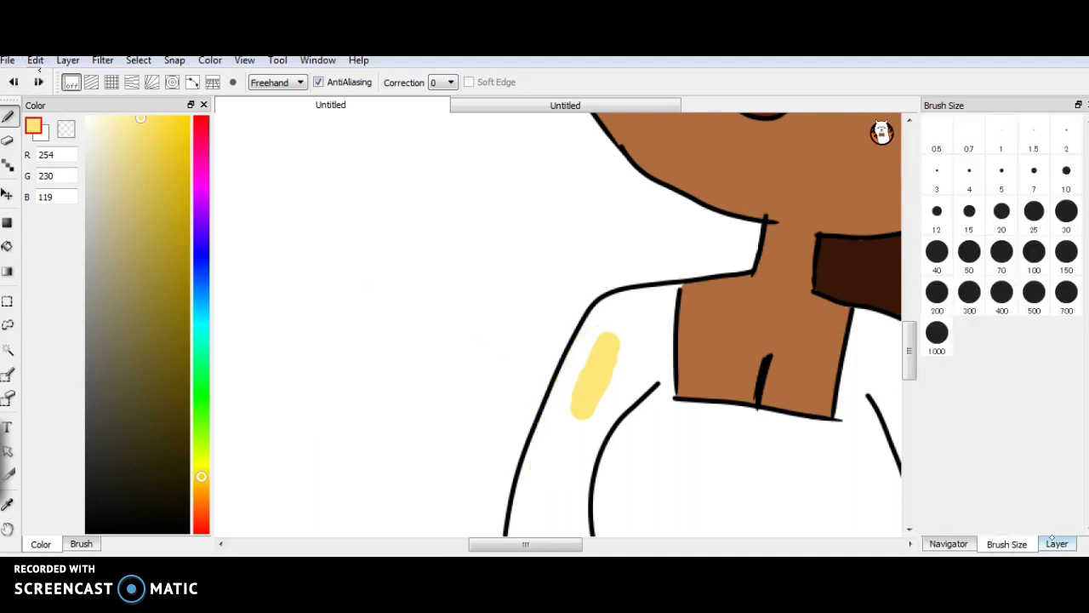
{"action": "left_click", "coordinate": [1056, 543]}
{"action": "left_click", "coordinate": [13, 82]}
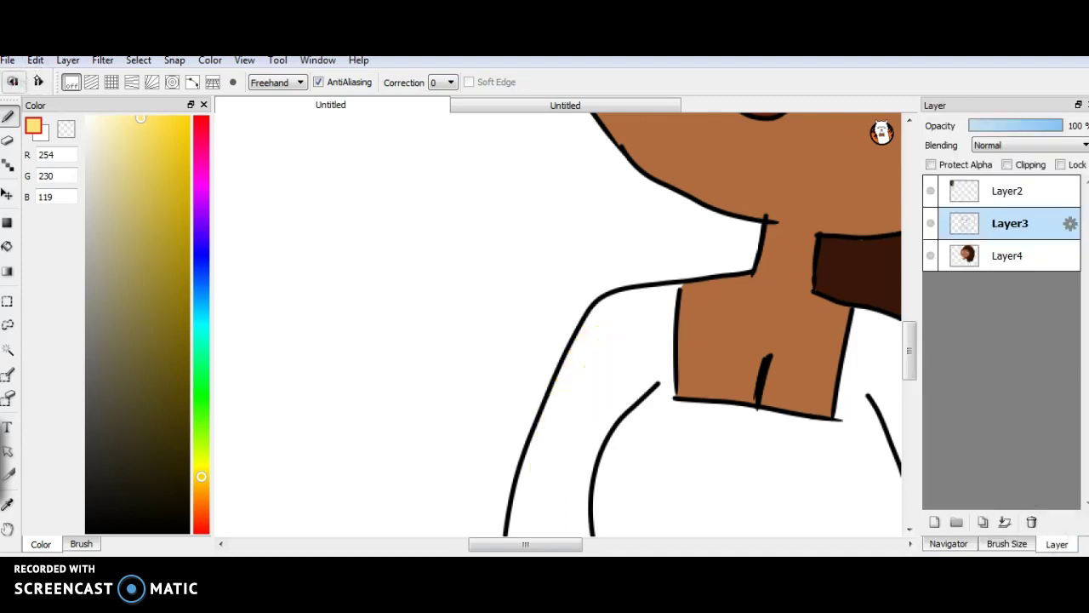
Step: Paint the upper part of the first sleeve and the adjoining side of the bodice yellow on Layer4
{"action": "left_click", "coordinate": [985, 253]}
{"action": "mouse_move", "coordinate": [625, 314]}
{"action": "left_mouse_down"}
{"action": "mouse_move", "coordinate": [595, 359]}
{"action": "mouse_move", "coordinate": [602, 320]}
{"action": "left_mouse_up"}
{"action": "mouse_move", "coordinate": [575, 373]}
{"action": "left_mouse_down"}
{"action": "mouse_move", "coordinate": [559, 449]}
{"action": "mouse_move", "coordinate": [598, 519]}
{"action": "mouse_move", "coordinate": [594, 420]}
{"action": "mouse_move", "coordinate": [638, 508]}
{"action": "mouse_move", "coordinate": [622, 386]}
{"action": "mouse_move", "coordinate": [643, 359]}
{"action": "mouse_move", "coordinate": [662, 386]}
{"action": "left_mouse_up"}
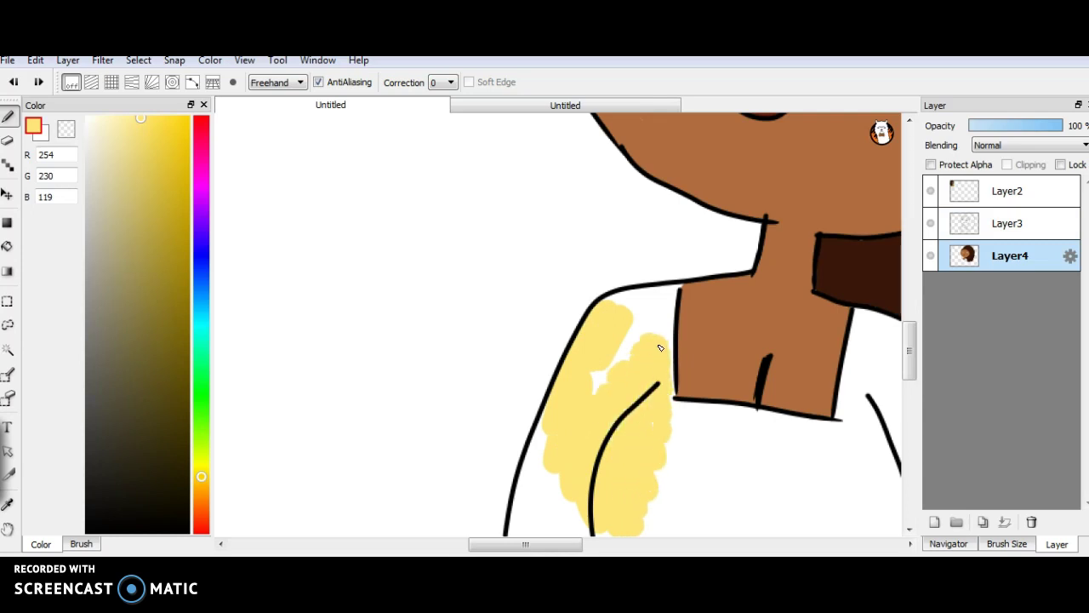
{"action": "left_click_drag", "start_coordinate": [660, 348], "coordinate": [661, 335]}
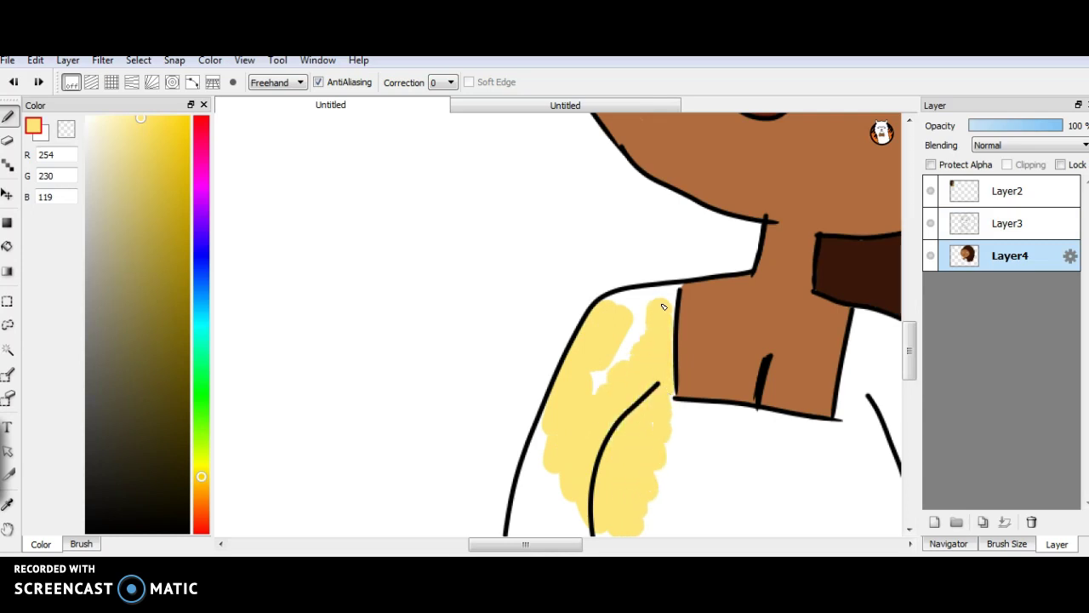
{"action": "mouse_move", "coordinate": [663, 345]}
{"action": "left_mouse_down"}
{"action": "mouse_move", "coordinate": [637, 314]}
{"action": "mouse_move", "coordinate": [578, 407]}
{"action": "mouse_move", "coordinate": [532, 519]}
{"action": "mouse_move", "coordinate": [539, 482]}
{"action": "mouse_move", "coordinate": [574, 523]}
{"action": "left_mouse_up"}
{"action": "mouse_move", "coordinate": [646, 531]}
{"action": "left_mouse_down"}
{"action": "mouse_move", "coordinate": [671, 477]}
{"action": "mouse_move", "coordinate": [692, 478]}
{"action": "mouse_move", "coordinate": [727, 542]}
{"action": "mouse_move", "coordinate": [755, 537]}
{"action": "mouse_move", "coordinate": [764, 518]}
{"action": "mouse_move", "coordinate": [790, 544]}
{"action": "mouse_move", "coordinate": [812, 529]}
{"action": "left_mouse_up"}
Step: Extend the yellow across the bodice below the square neckline and up along the neckline's far side
{"action": "left_click", "coordinate": [949, 543]}
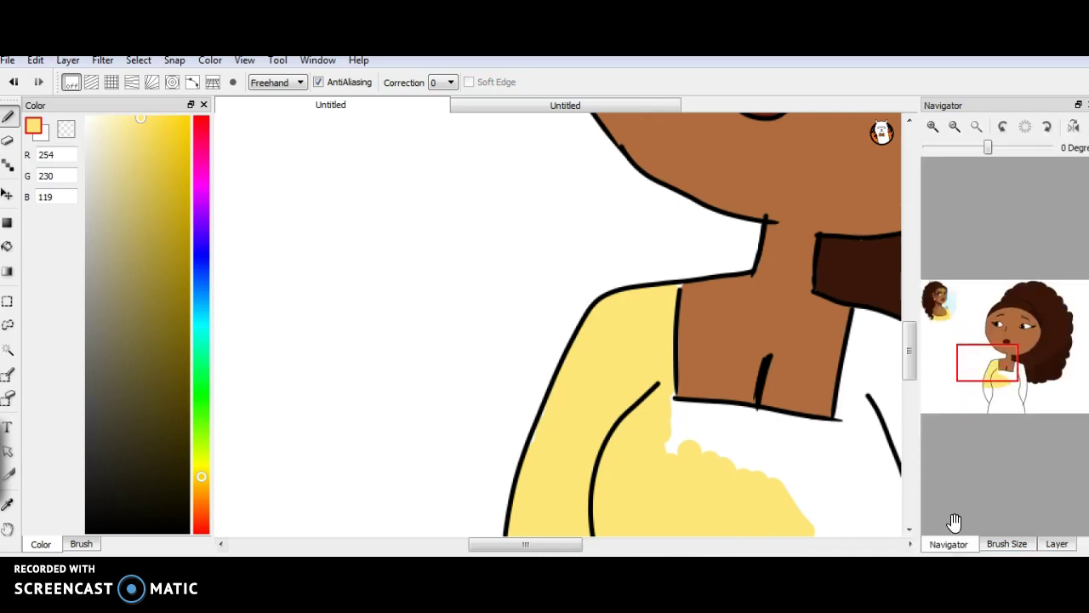
{"action": "mouse_move", "coordinate": [719, 448]}
{"action": "left_mouse_down"}
{"action": "mouse_move", "coordinate": [706, 473]}
{"action": "mouse_move", "coordinate": [688, 442]}
{"action": "left_mouse_up"}
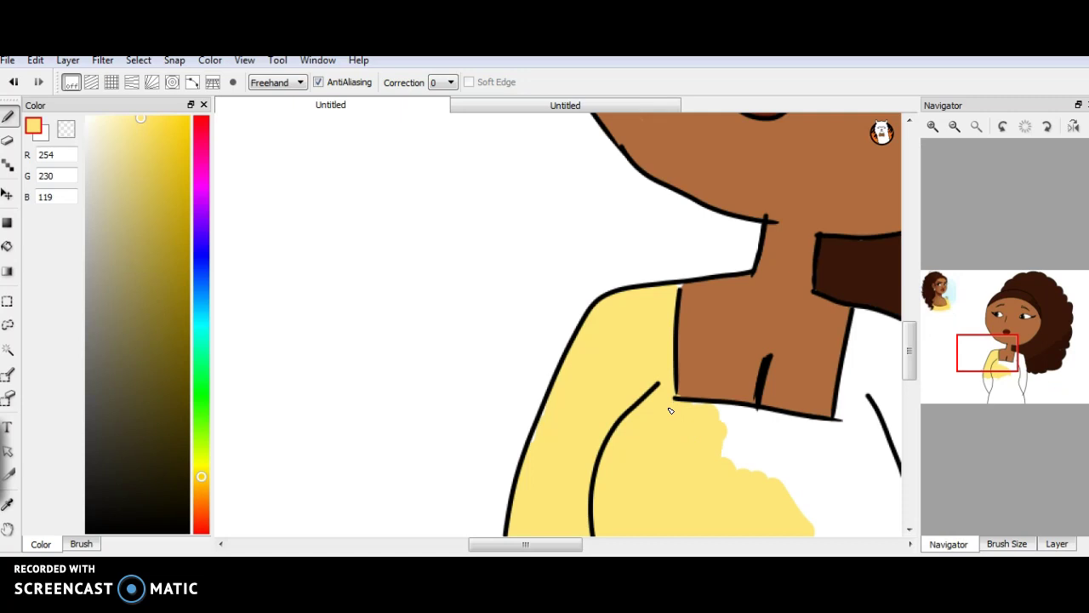
{"action": "left_click_drag", "start_coordinate": [705, 428], "coordinate": [810, 449]}
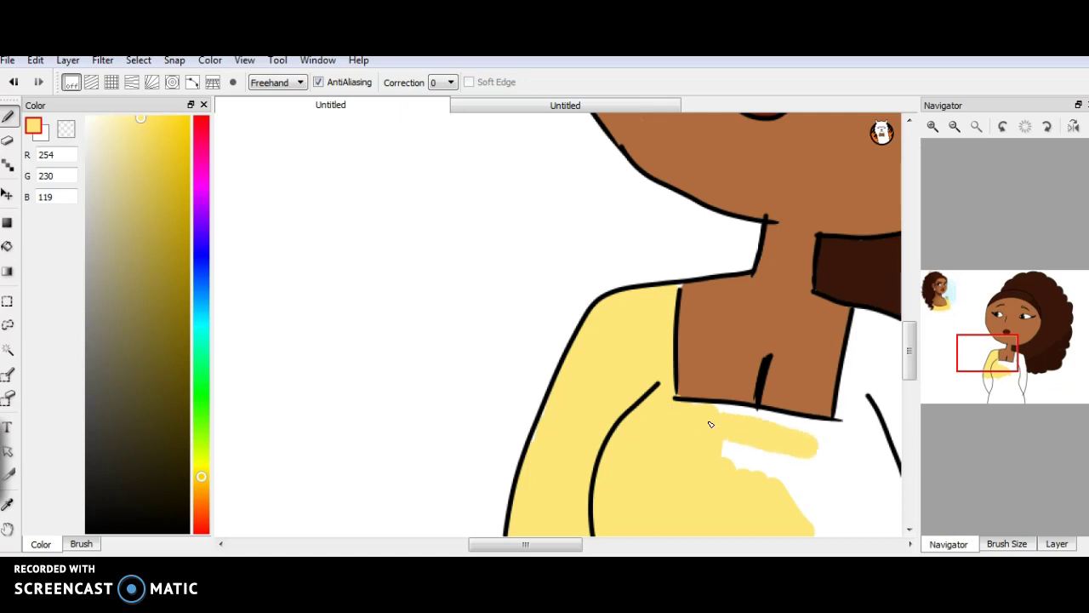
{"action": "mouse_move", "coordinate": [816, 429]}
{"action": "left_mouse_down"}
{"action": "mouse_move", "coordinate": [854, 432]}
{"action": "mouse_move", "coordinate": [867, 321]}
{"action": "left_mouse_up"}
{"action": "mouse_move", "coordinate": [845, 442]}
{"action": "left_mouse_down"}
{"action": "mouse_move", "coordinate": [845, 491]}
{"action": "mouse_move", "coordinate": [837, 471]}
{"action": "mouse_move", "coordinate": [826, 502]}
{"action": "mouse_move", "coordinate": [821, 457]}
{"action": "mouse_move", "coordinate": [835, 457]}
{"action": "mouse_move", "coordinate": [807, 506]}
{"action": "mouse_move", "coordinate": [801, 481]}
{"action": "mouse_move", "coordinate": [784, 521]}
{"action": "left_mouse_up"}
{"action": "left_click_drag", "start_coordinate": [751, 470], "coordinate": [721, 451]}
Step: Paint the rest of the first sleeve, the lower bodice and the second sleeve yellow
{"action": "left_click_drag", "start_coordinate": [987, 356], "coordinate": [1004, 384]}
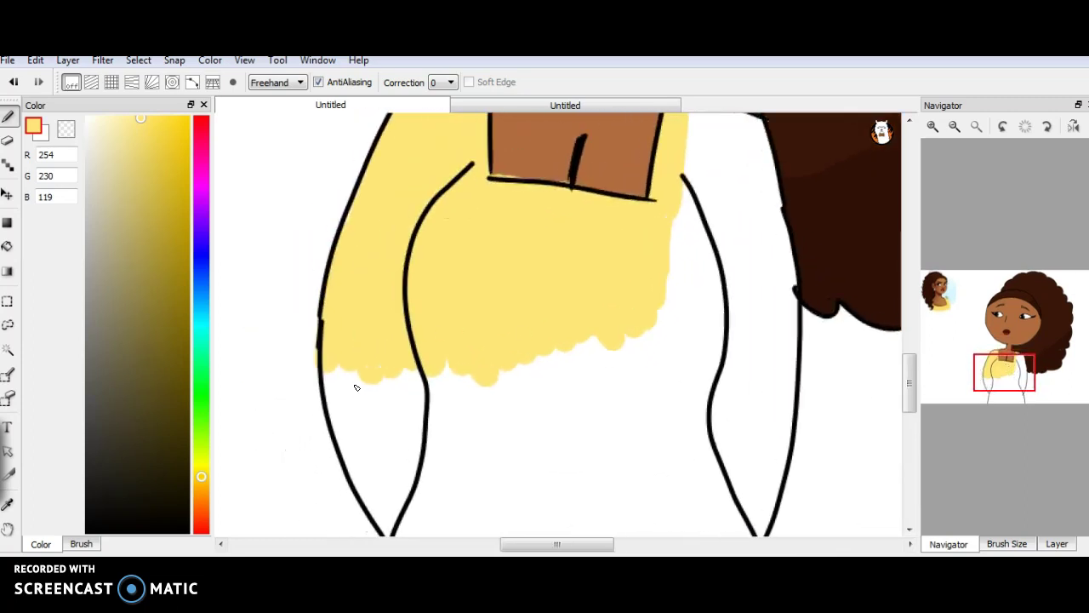
{"action": "mouse_move", "coordinate": [336, 366]}
{"action": "left_mouse_down"}
{"action": "mouse_move", "coordinate": [360, 437]}
{"action": "mouse_move", "coordinate": [340, 394]}
{"action": "left_mouse_up"}
{"action": "mouse_move", "coordinate": [349, 436]}
{"action": "left_mouse_down"}
{"action": "mouse_move", "coordinate": [380, 511]}
{"action": "mouse_move", "coordinate": [390, 521]}
{"action": "mouse_move", "coordinate": [372, 454]}
{"action": "mouse_move", "coordinate": [398, 466]}
{"action": "mouse_move", "coordinate": [446, 534]}
{"action": "mouse_move", "coordinate": [387, 371]}
{"action": "mouse_move", "coordinate": [408, 382]}
{"action": "mouse_move", "coordinate": [452, 477]}
{"action": "mouse_move", "coordinate": [503, 540]}
{"action": "mouse_move", "coordinate": [477, 465]}
{"action": "mouse_move", "coordinate": [481, 371]}
{"action": "mouse_move", "coordinate": [497, 368]}
{"action": "mouse_move", "coordinate": [519, 477]}
{"action": "mouse_move", "coordinate": [571, 526]}
{"action": "mouse_move", "coordinate": [563, 381]}
{"action": "mouse_move", "coordinate": [537, 431]}
{"action": "mouse_move", "coordinate": [558, 377]}
{"action": "mouse_move", "coordinate": [613, 534]}
{"action": "mouse_move", "coordinate": [585, 466]}
{"action": "mouse_move", "coordinate": [602, 390]}
{"action": "mouse_move", "coordinate": [628, 388]}
{"action": "mouse_move", "coordinate": [633, 307]}
{"action": "mouse_move", "coordinate": [659, 514]}
{"action": "mouse_move", "coordinate": [754, 535]}
{"action": "mouse_move", "coordinate": [783, 454]}
{"action": "mouse_move", "coordinate": [787, 252]}
{"action": "left_mouse_up"}
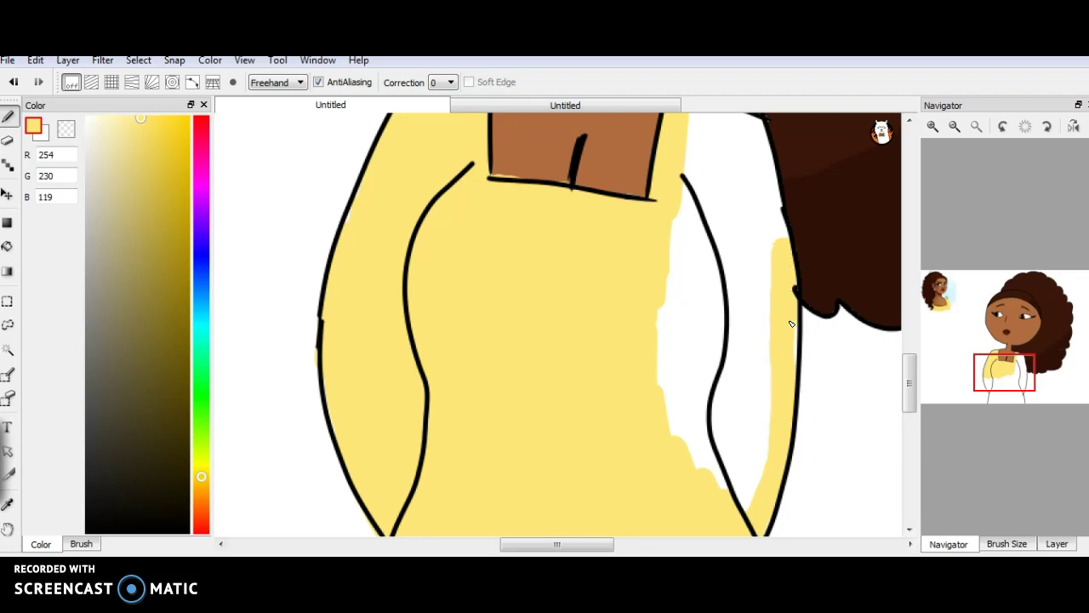
{"action": "mouse_move", "coordinate": [772, 346]}
{"action": "left_mouse_down"}
{"action": "mouse_move", "coordinate": [737, 441]}
{"action": "mouse_move", "coordinate": [712, 377]}
{"action": "mouse_move", "coordinate": [732, 312]}
{"action": "mouse_move", "coordinate": [743, 364]}
{"action": "mouse_move", "coordinate": [772, 352]}
{"action": "left_mouse_up"}
{"action": "mouse_move", "coordinate": [745, 505]}
{"action": "left_mouse_down"}
{"action": "mouse_move", "coordinate": [719, 491]}
{"action": "mouse_move", "coordinate": [711, 452]}
{"action": "mouse_move", "coordinate": [698, 463]}
{"action": "mouse_move", "coordinate": [694, 255]}
{"action": "mouse_move", "coordinate": [655, 352]}
{"action": "mouse_move", "coordinate": [654, 419]}
{"action": "mouse_move", "coordinate": [704, 162]}
{"action": "left_mouse_up"}
{"action": "mouse_move", "coordinate": [696, 218]}
{"action": "left_mouse_down"}
{"action": "mouse_move", "coordinate": [712, 199]}
{"action": "mouse_move", "coordinate": [757, 289]}
{"action": "mouse_move", "coordinate": [786, 259]}
{"action": "left_mouse_up"}
{"action": "mouse_move", "coordinate": [770, 164]}
{"action": "left_mouse_down"}
{"action": "mouse_move", "coordinate": [755, 123]}
{"action": "mouse_move", "coordinate": [723, 125]}
{"action": "mouse_move", "coordinate": [742, 125]}
{"action": "mouse_move", "coordinate": [726, 200]}
{"action": "mouse_move", "coordinate": [747, 159]}
{"action": "left_mouse_up"}
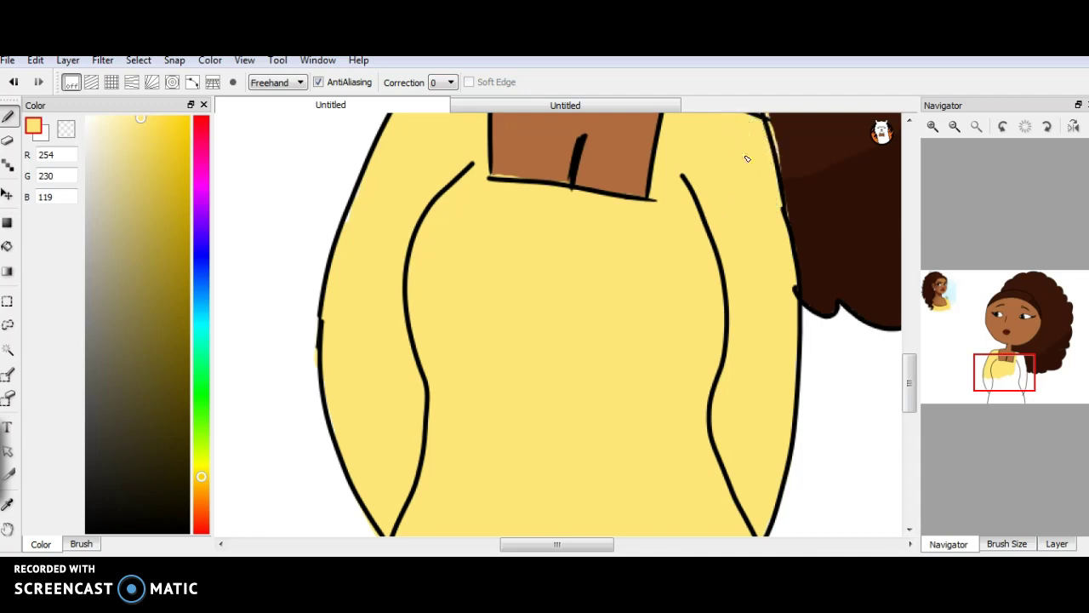
Step: Paint the dress below the waist yellow to the canvas's lower edge, and erase the yellow overspill at the first sleeve's tip
{"action": "mouse_move", "coordinate": [1019, 381]}
{"action": "left_mouse_down"}
{"action": "mouse_move", "coordinate": [1009, 400]}
{"action": "mouse_move", "coordinate": [945, 388]}
{"action": "left_mouse_up"}
{"action": "mouse_move", "coordinate": [554, 195]}
{"action": "left_mouse_down"}
{"action": "mouse_move", "coordinate": [514, 260]}
{"action": "mouse_move", "coordinate": [536, 204]}
{"action": "mouse_move", "coordinate": [543, 209]}
{"action": "mouse_move", "coordinate": [565, 178]}
{"action": "mouse_move", "coordinate": [584, 287]}
{"action": "mouse_move", "coordinate": [615, 187]}
{"action": "mouse_move", "coordinate": [639, 233]}
{"action": "mouse_move", "coordinate": [694, 255]}
{"action": "mouse_move", "coordinate": [735, 178]}
{"action": "mouse_move", "coordinate": [761, 165]}
{"action": "mouse_move", "coordinate": [807, 200]}
{"action": "mouse_move", "coordinate": [812, 224]}
{"action": "mouse_move", "coordinate": [870, 301]}
{"action": "mouse_move", "coordinate": [888, 275]}
{"action": "mouse_move", "coordinate": [872, 176]}
{"action": "left_mouse_up"}
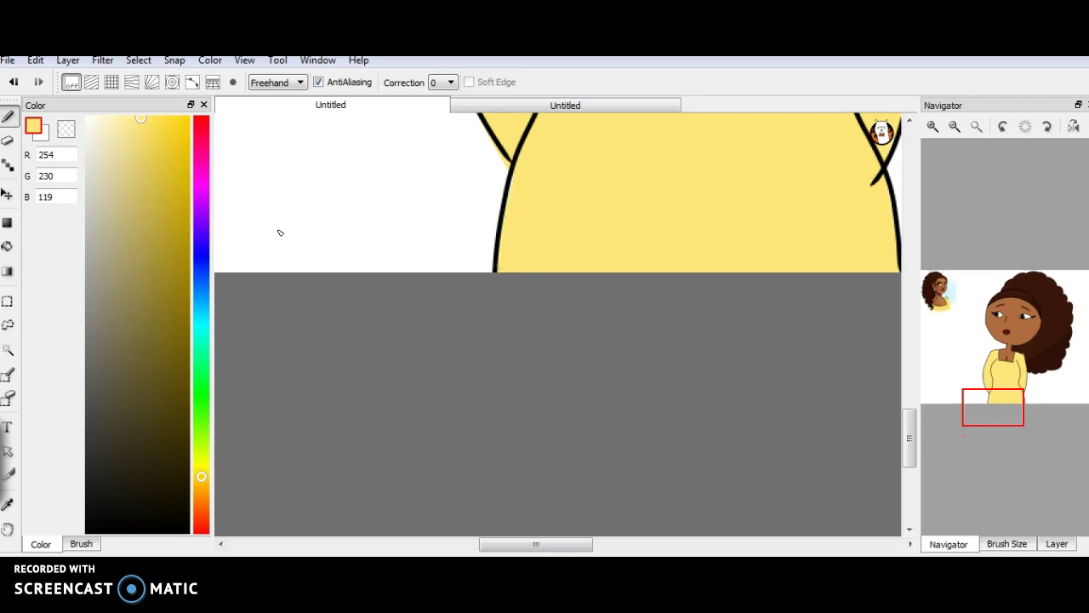
{"action": "left_click", "coordinate": [7, 140]}
{"action": "left_click_drag", "start_coordinate": [488, 150], "coordinate": [507, 175]}
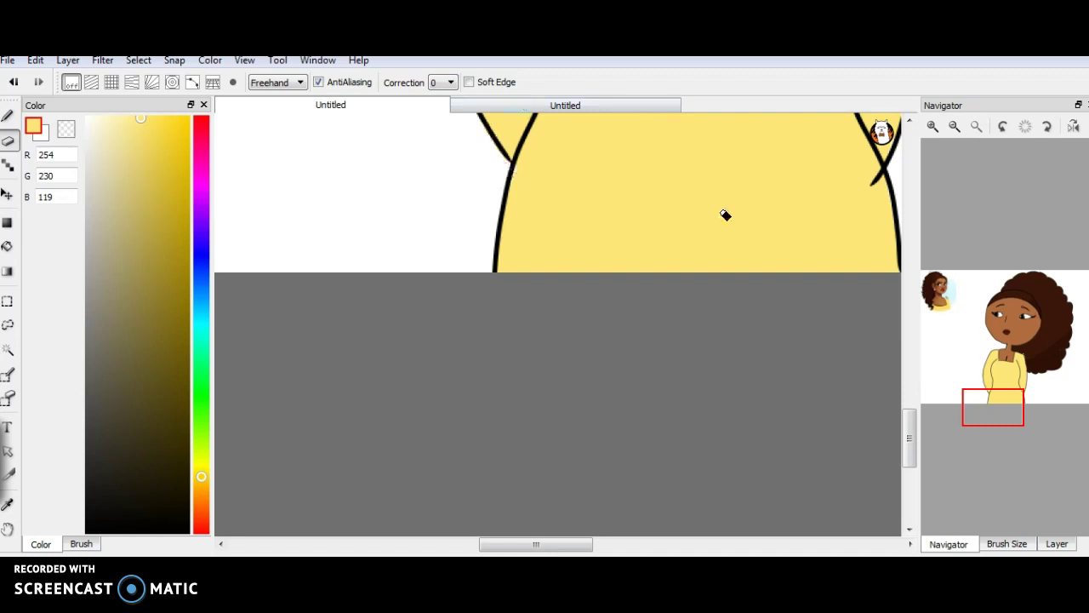
{"action": "left_click_drag", "start_coordinate": [993, 414], "coordinate": [1002, 359]}
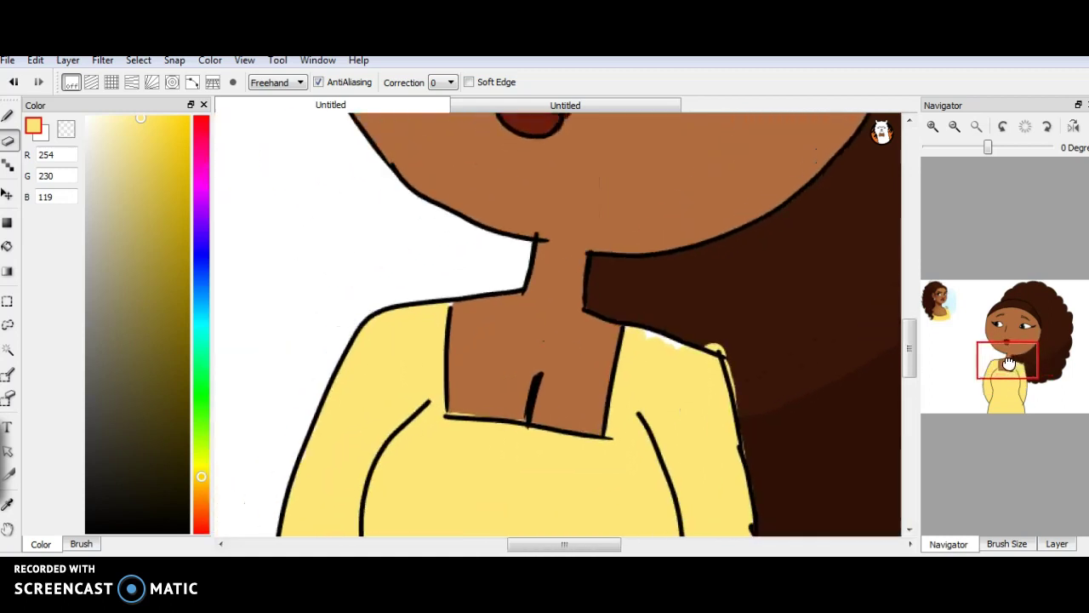